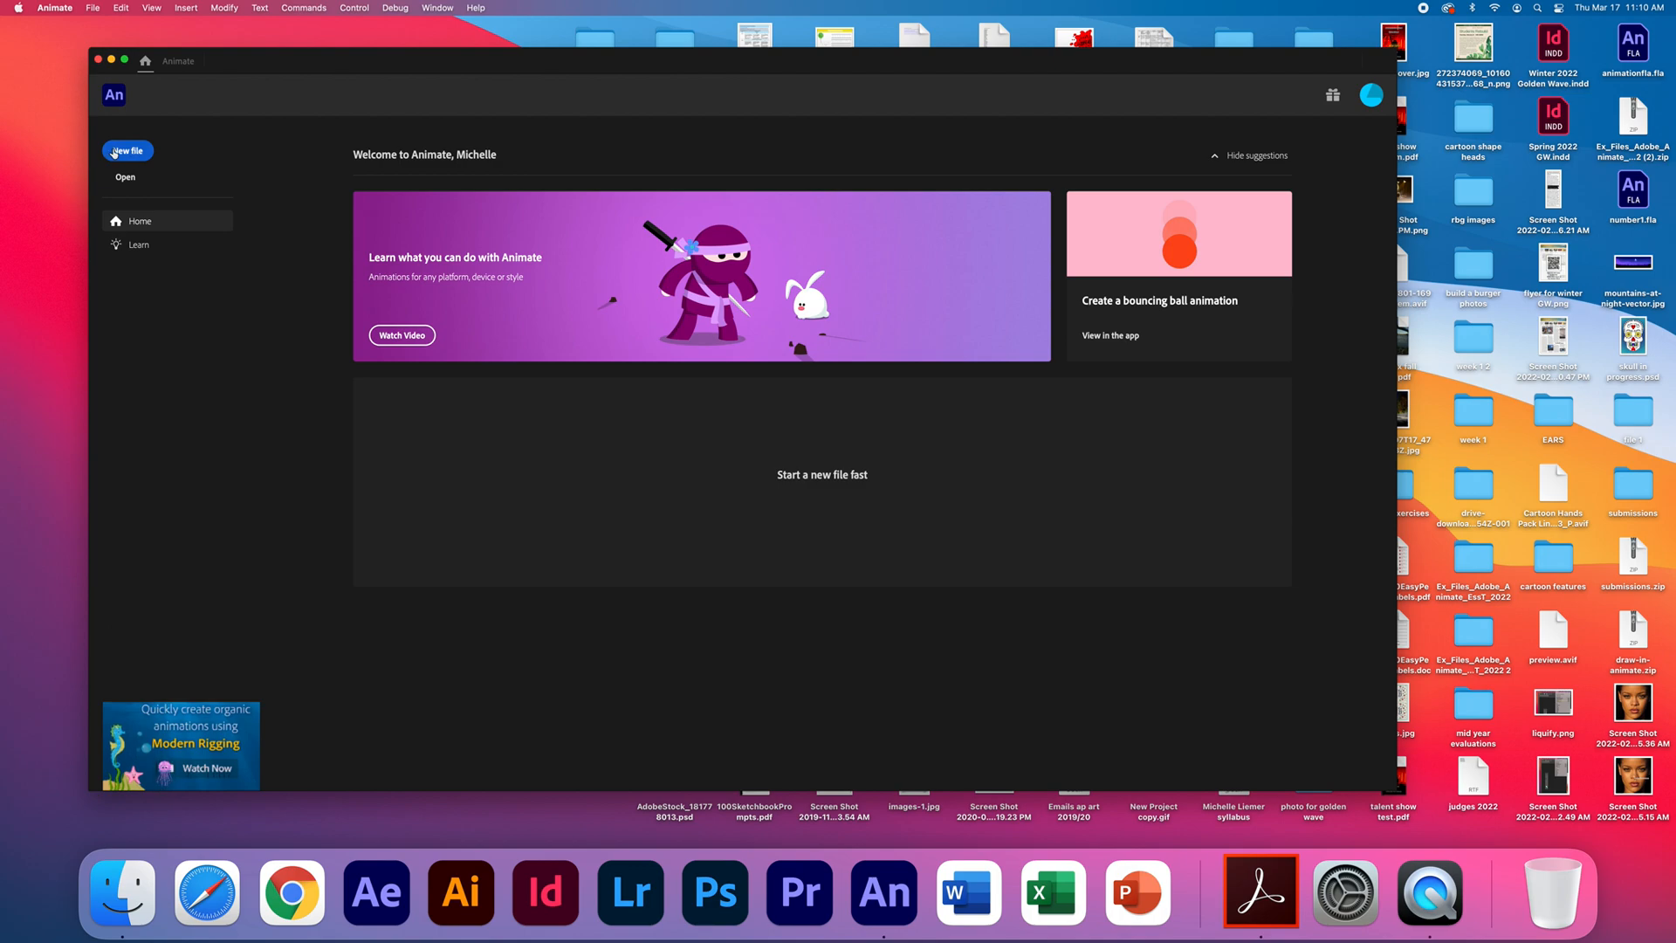
- Create an HD 1280 × 720 document at 30 fps for ActionScript 3.0 and set its stage color to bright cyan
click(115, 153)
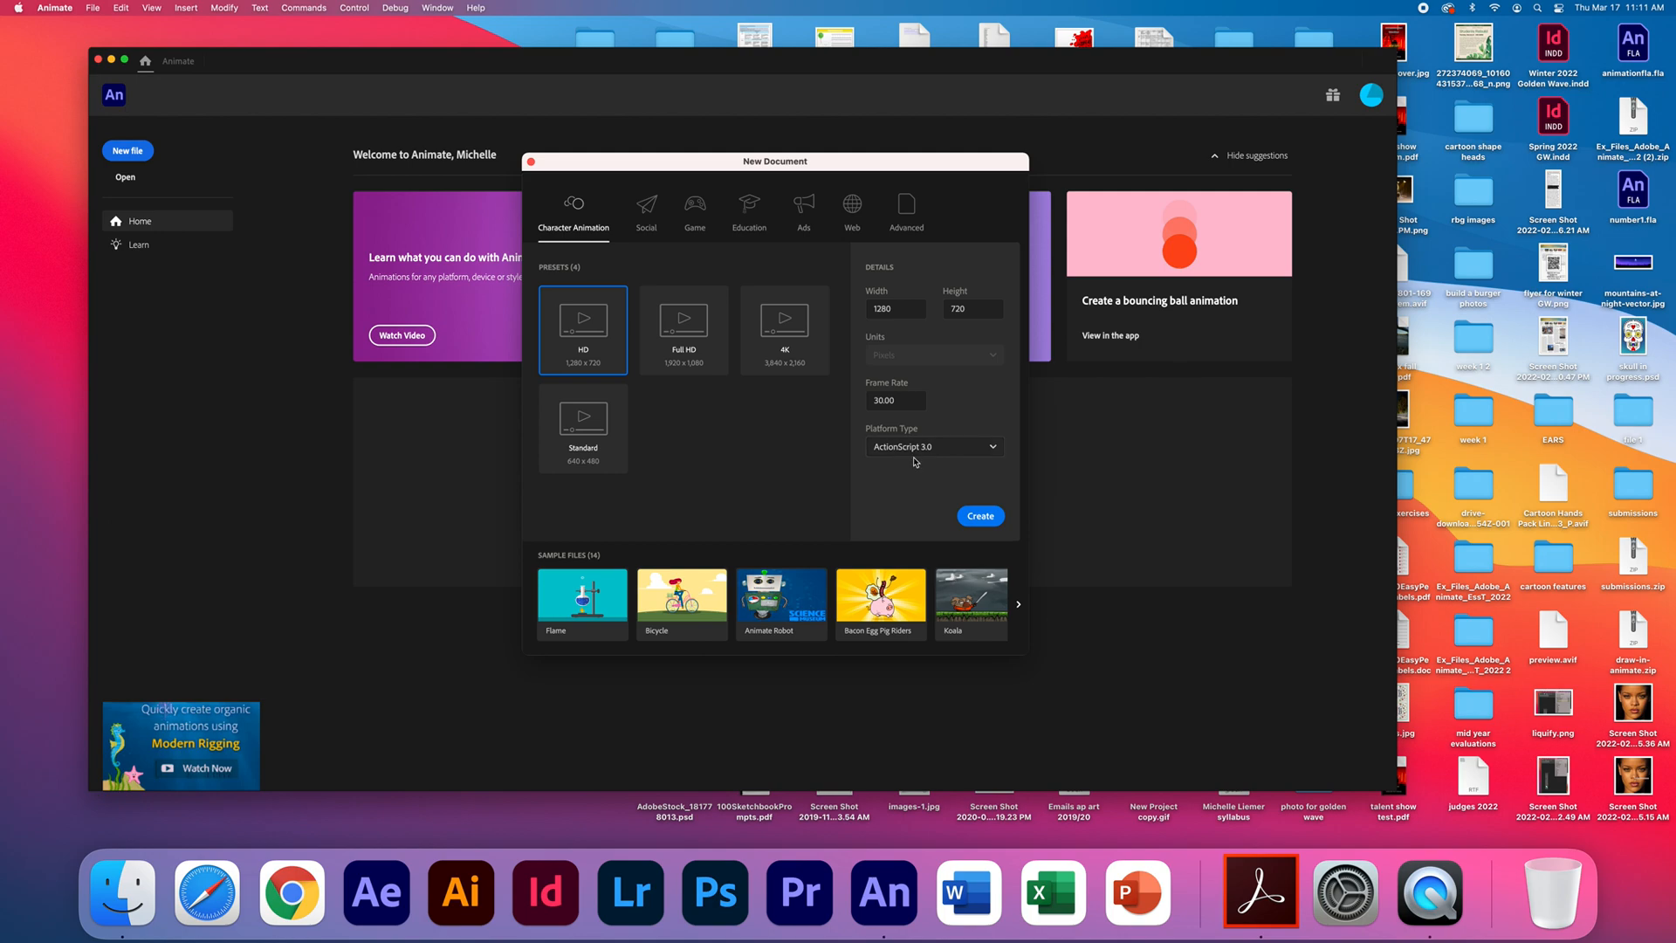
click(981, 516)
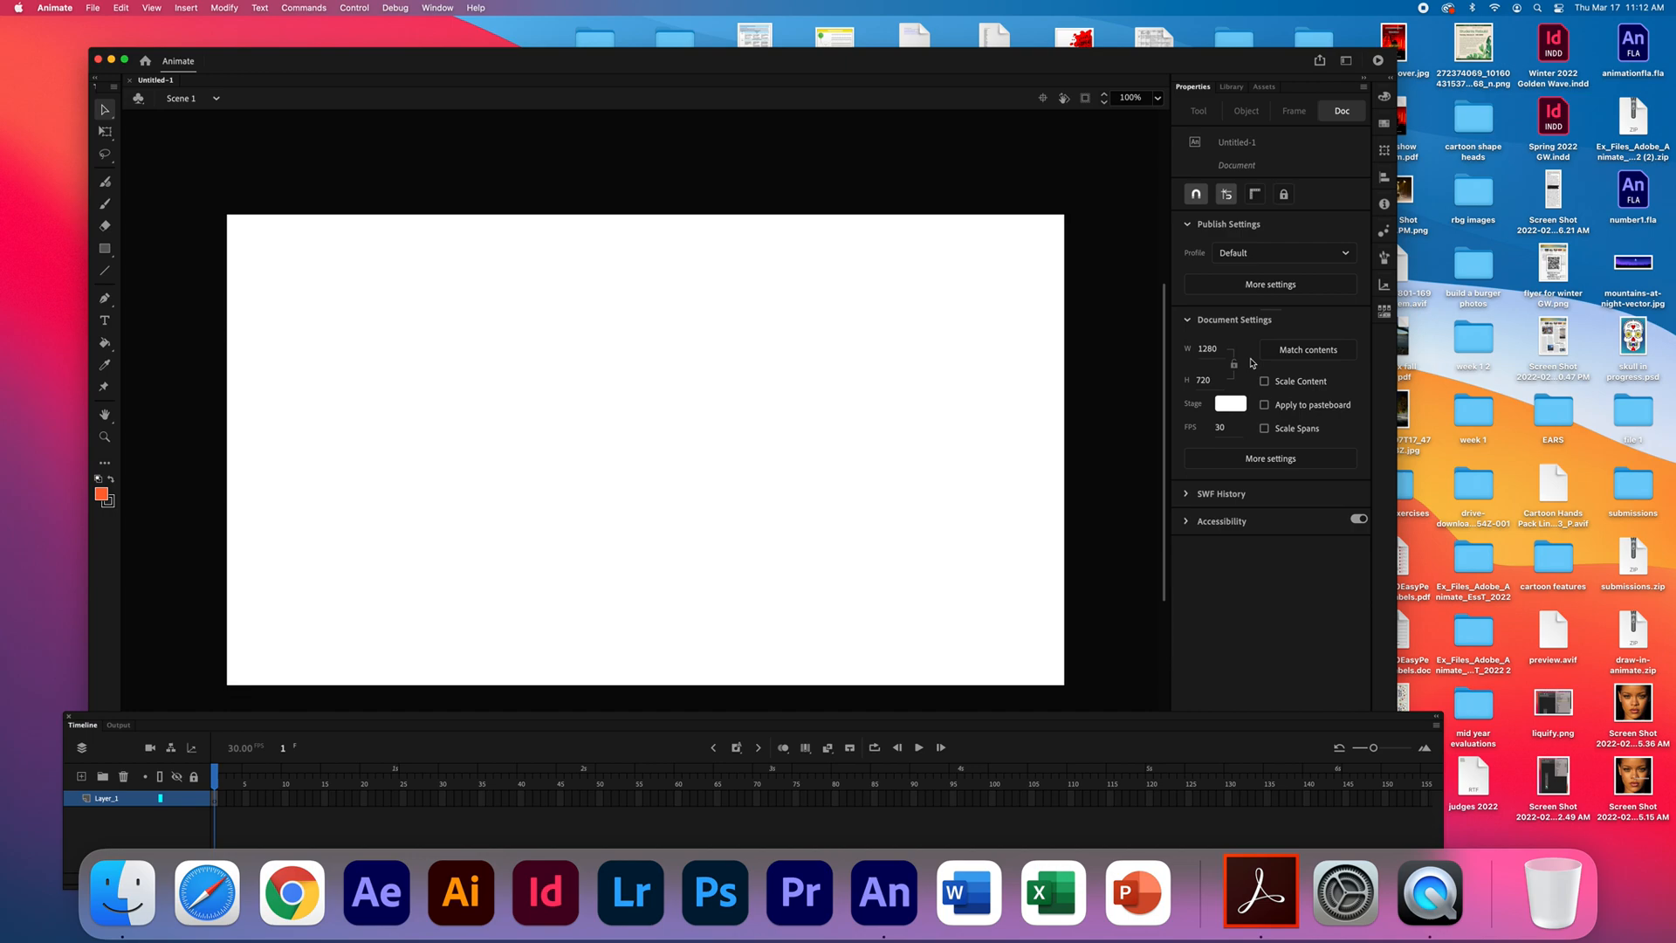
click(1237, 406)
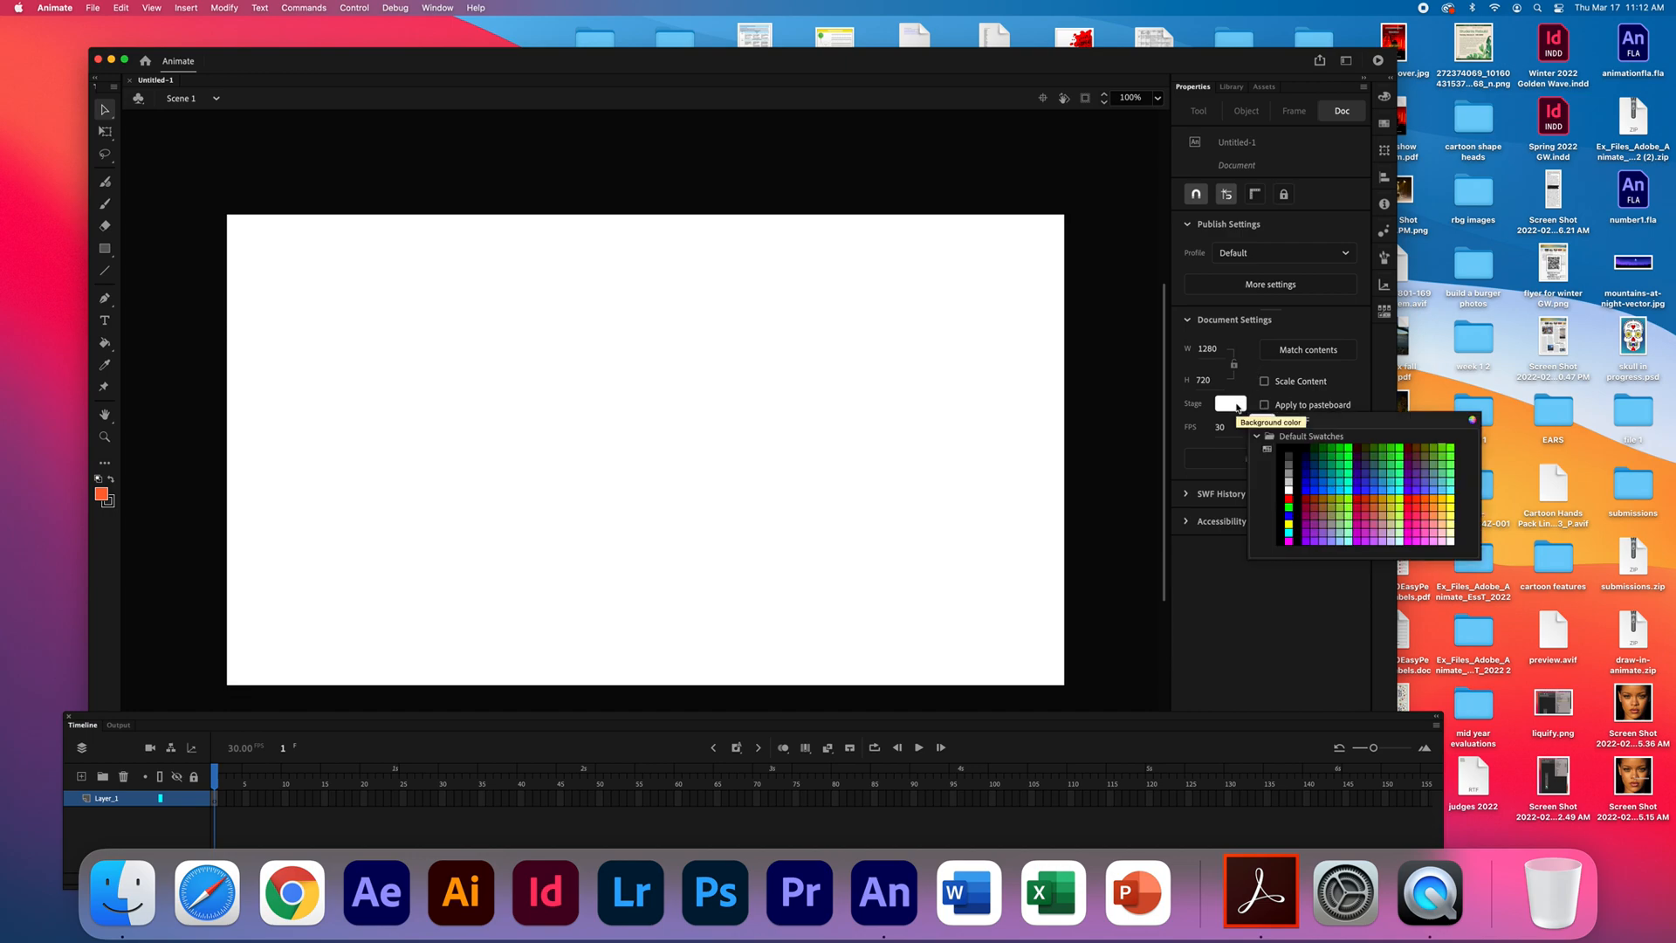
click(1223, 417)
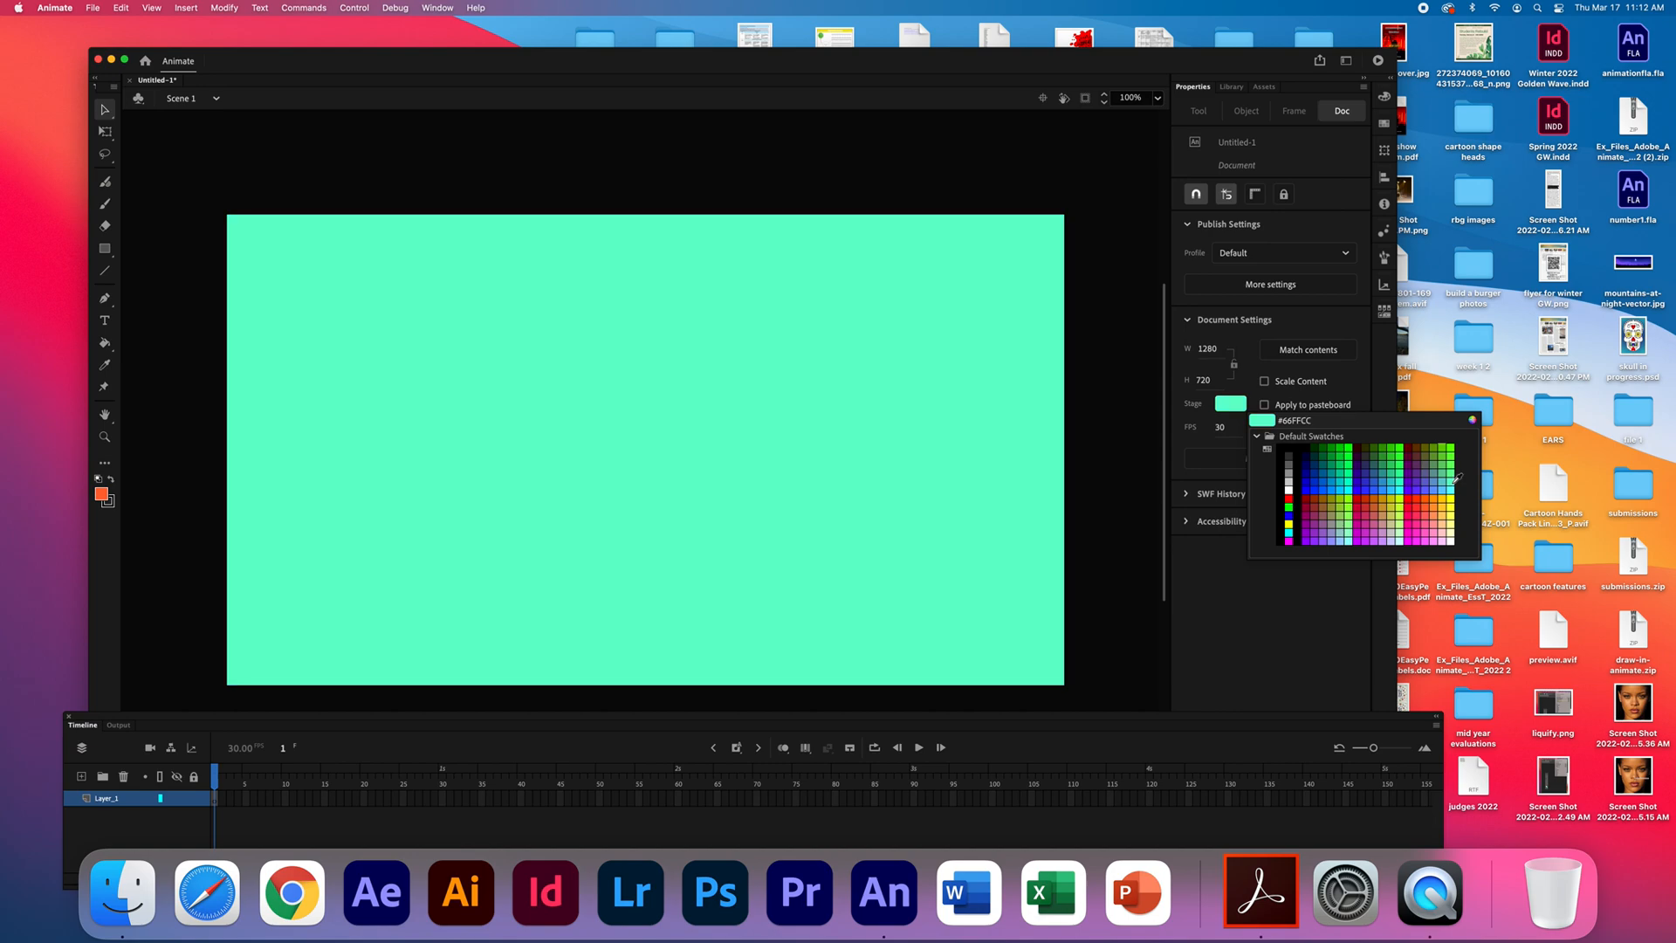
click(1454, 486)
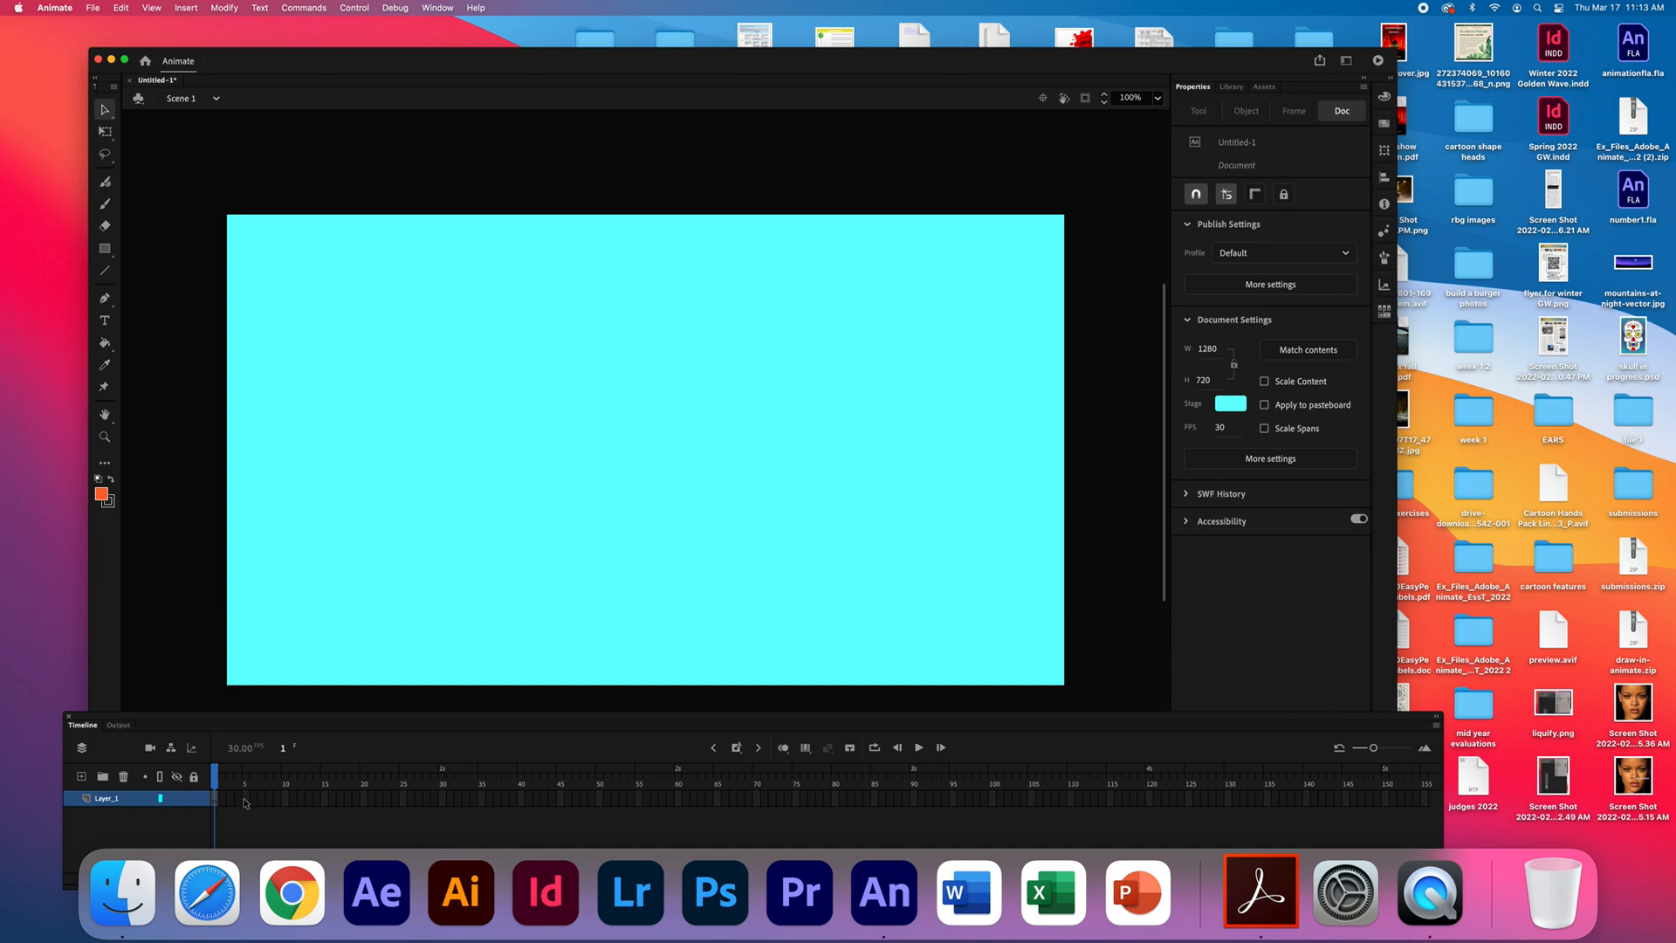
- Try inserting a regular frame at frame 5 of Layer_1 and undo the insertion
click(245, 799)
click(186, 9)
mouse_move(202, 107)
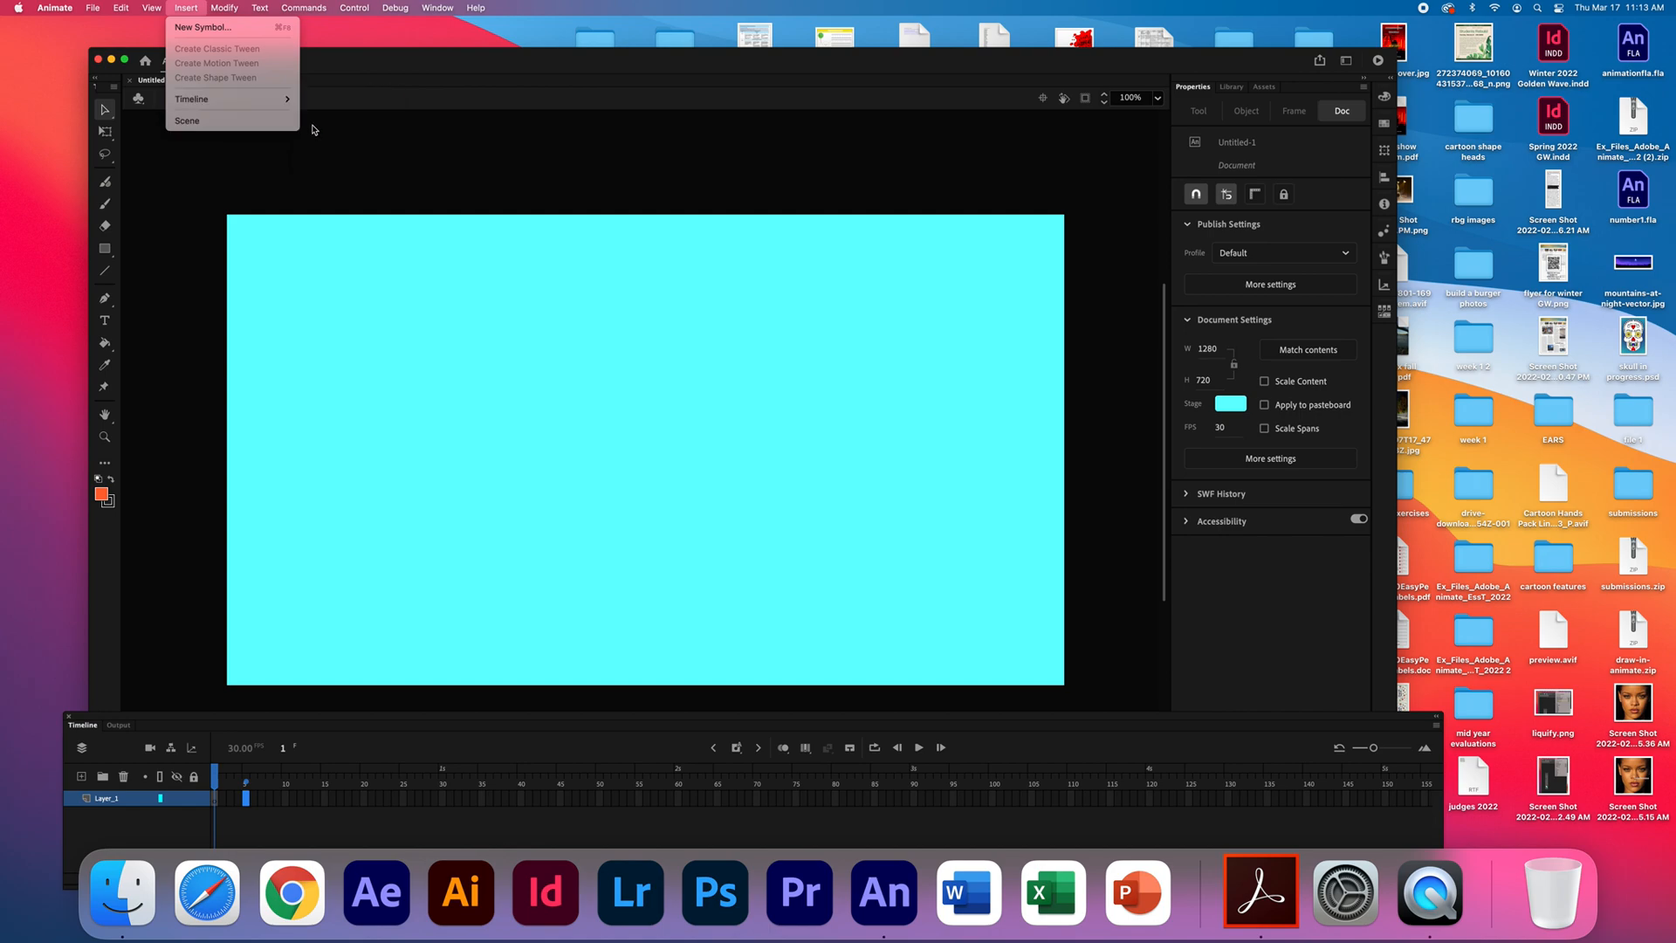
mouse_move(288, 110)
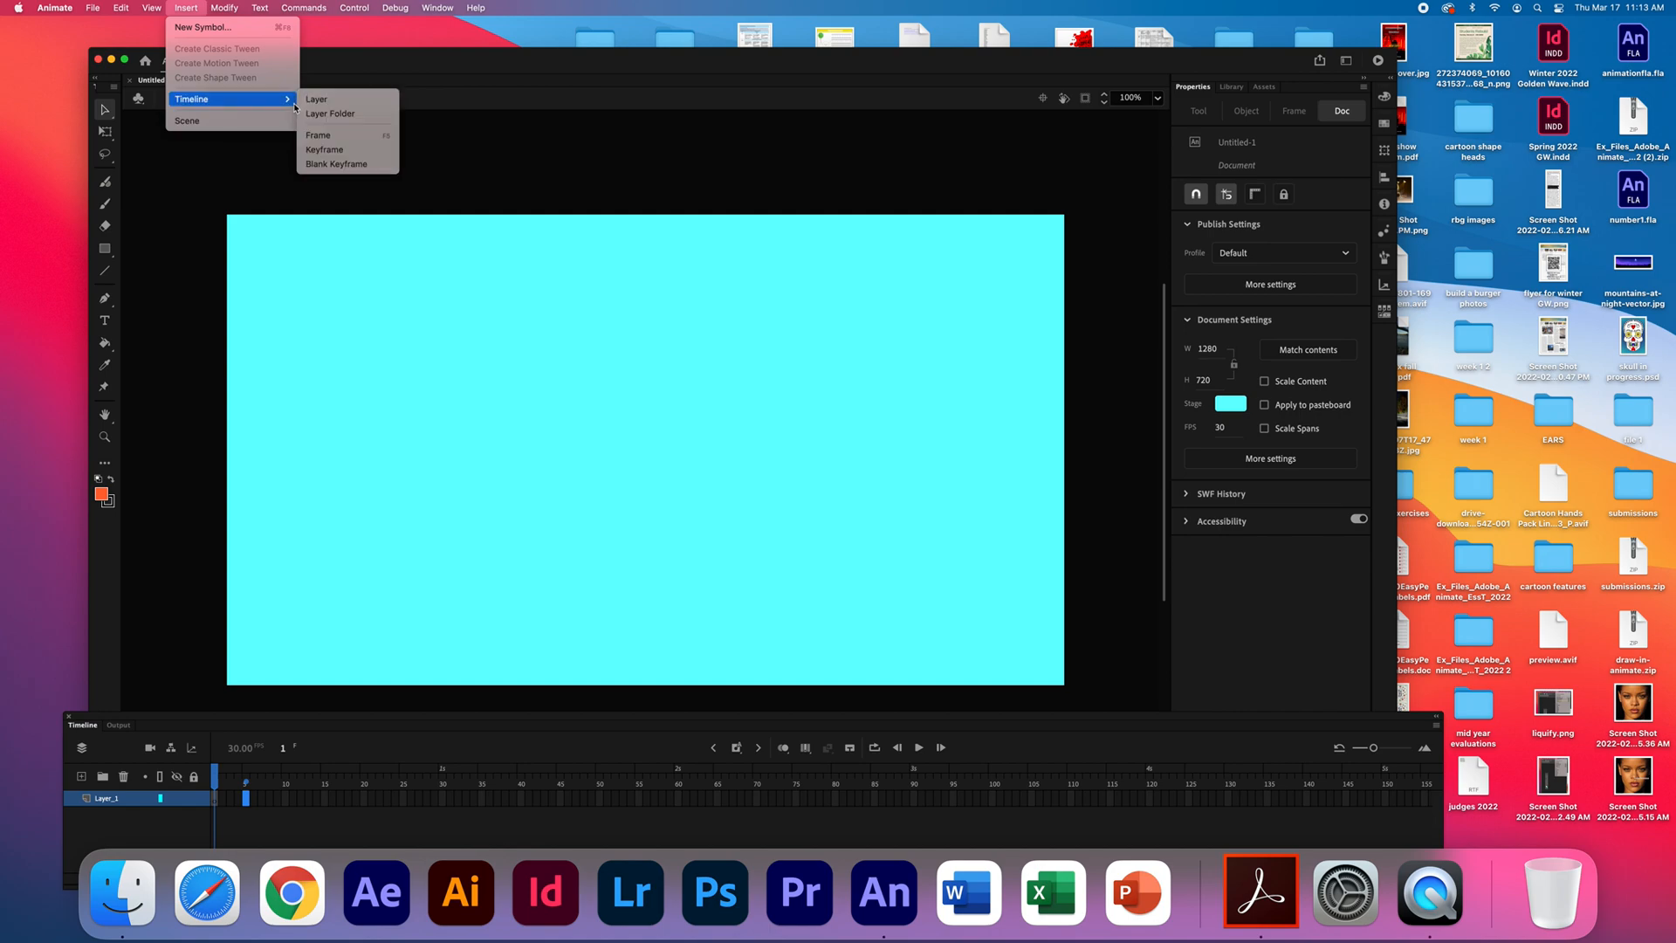
click(326, 137)
mouse_move(265, 766)
mouse_down()
mouse_move(177, 777)
mouse_move(247, 777)
mouse_up()
click(218, 811)
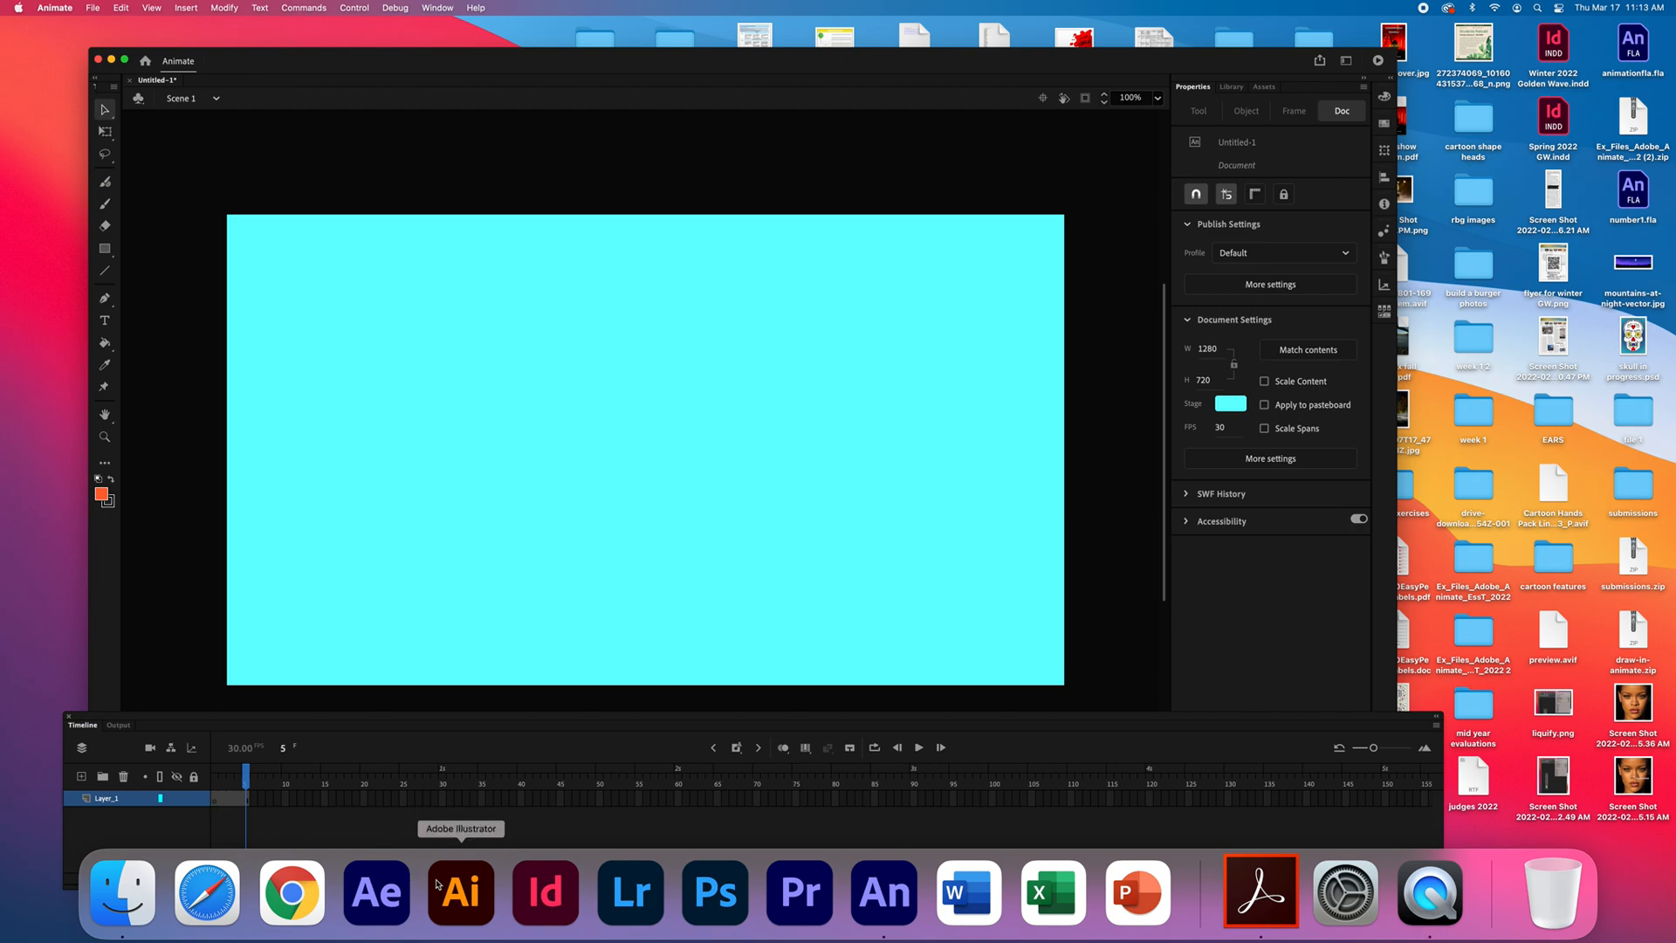
key(super+z)
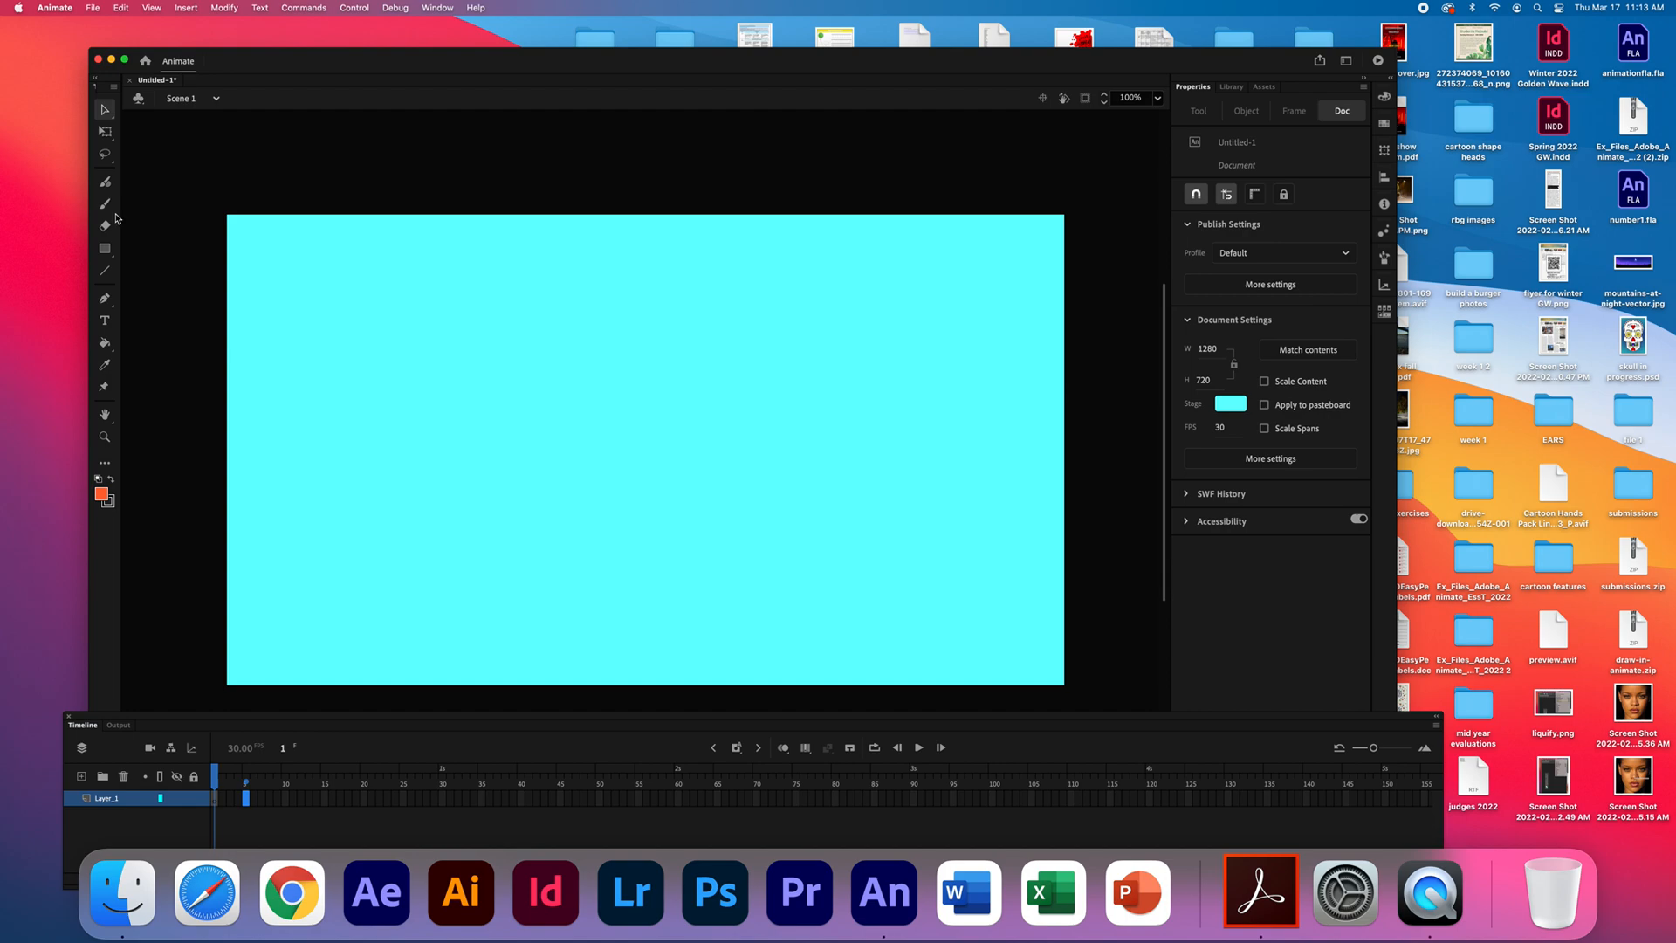
- Draw an orange rectangle with a black outline near the stage's upper-left corner on frame 5
click(105, 250)
click(107, 253)
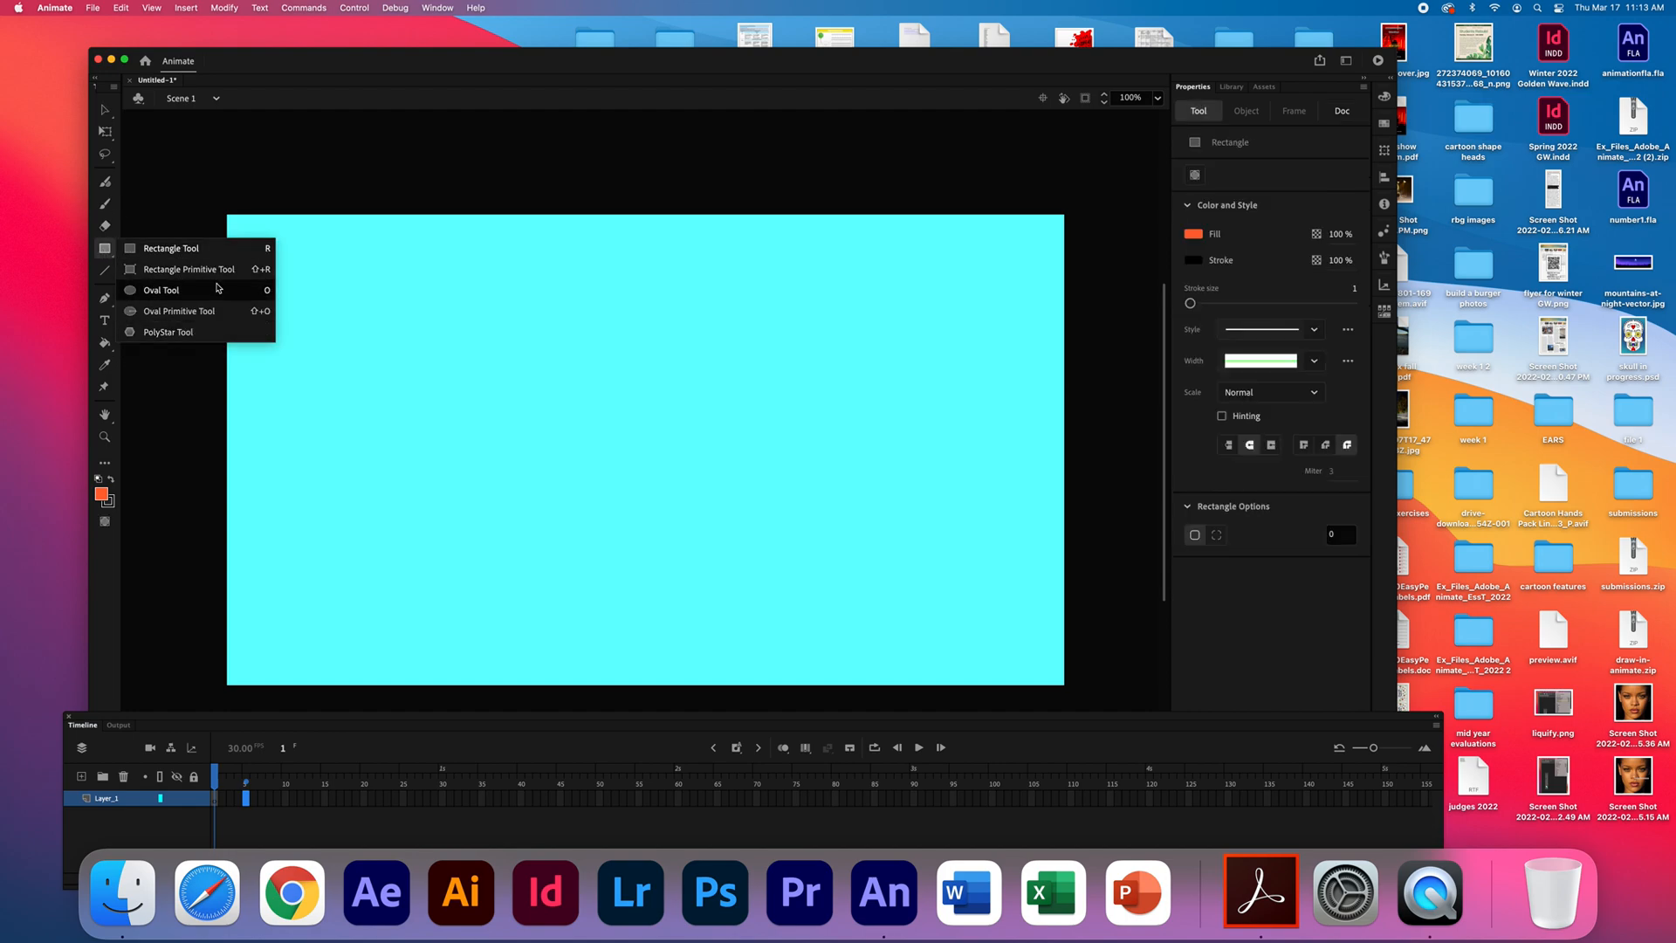
click(181, 249)
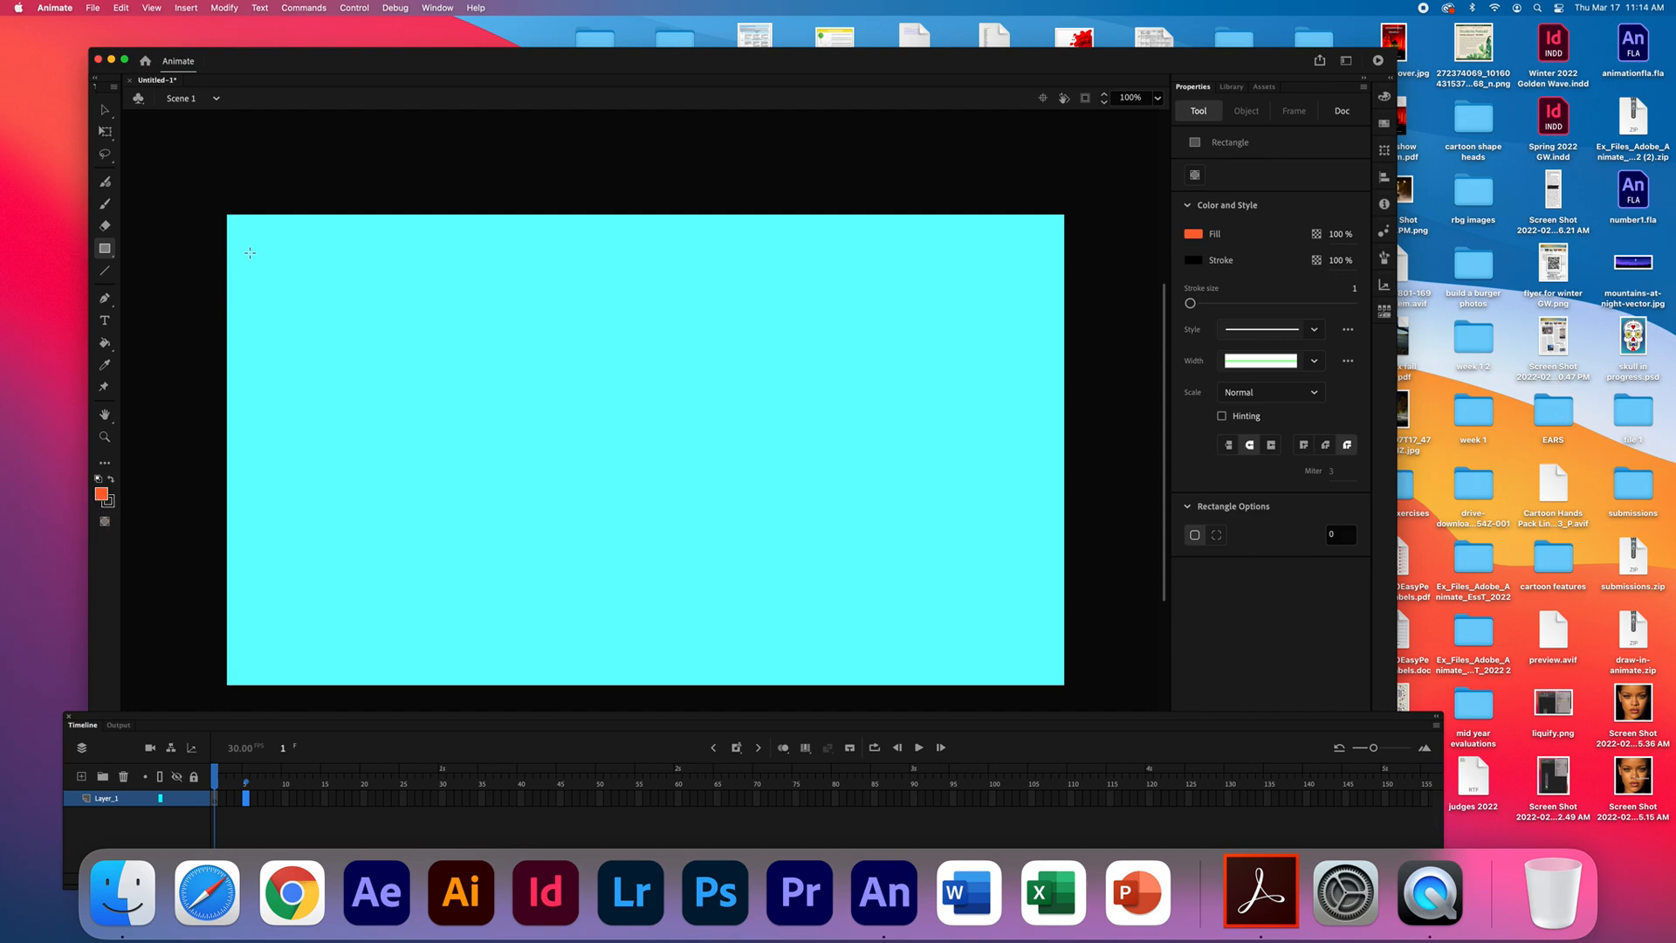
drag(258, 247, 402, 378)
key(F6)
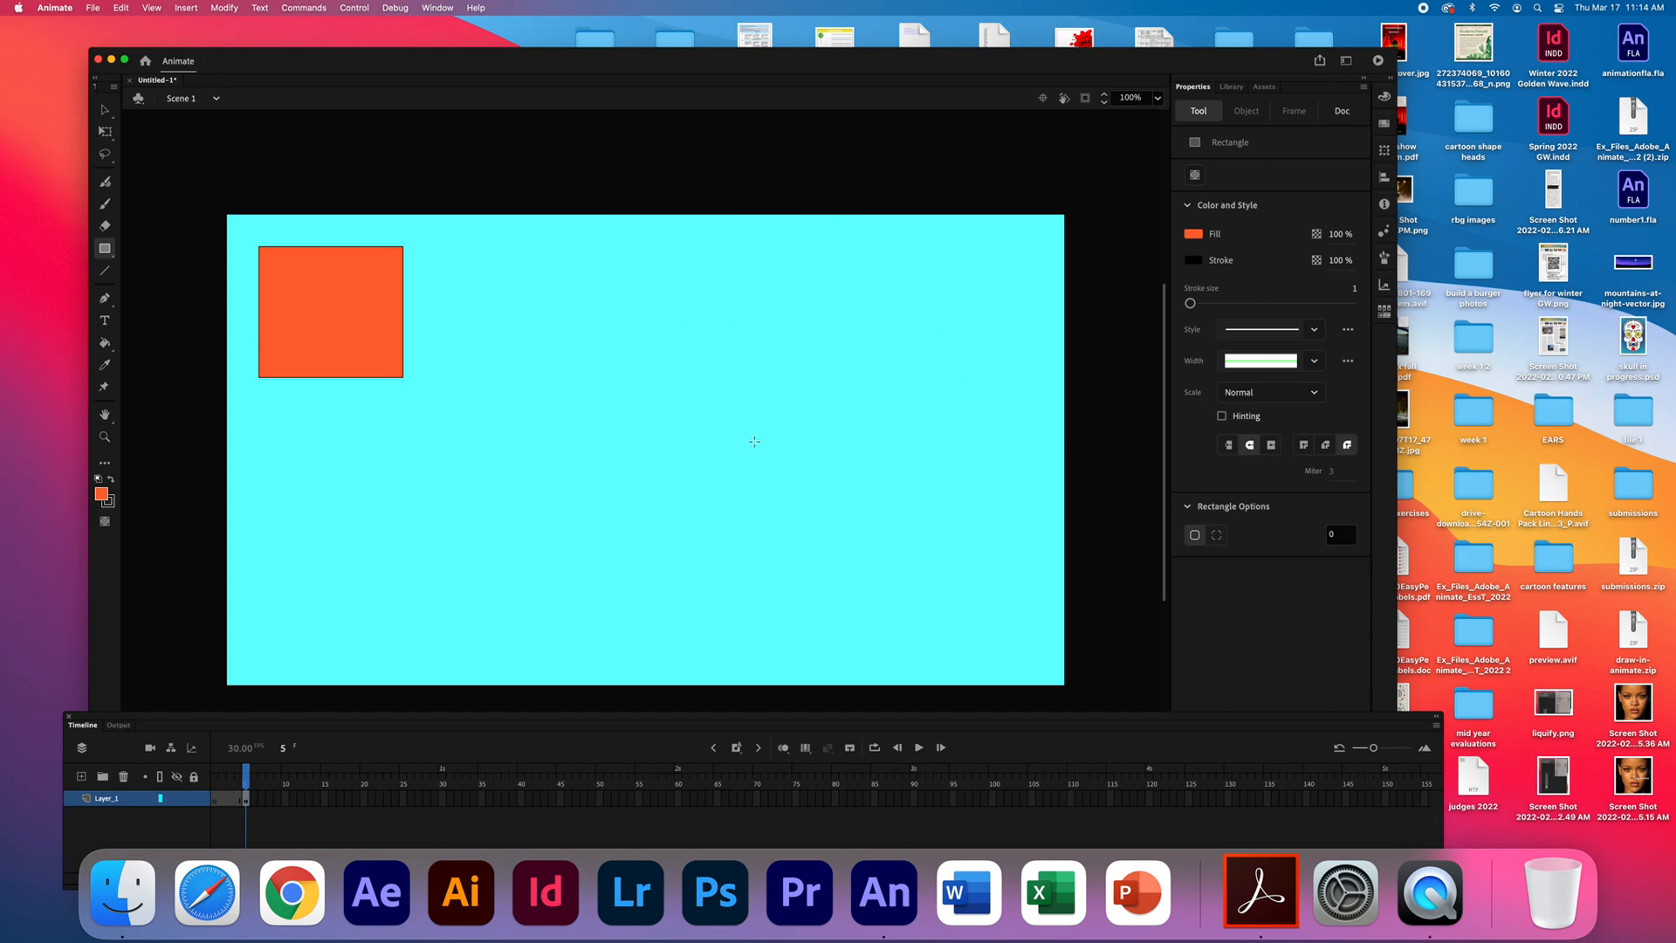
- Compare the stage contents of frame 1 and frame 5 on Layer_1
click(246, 804)
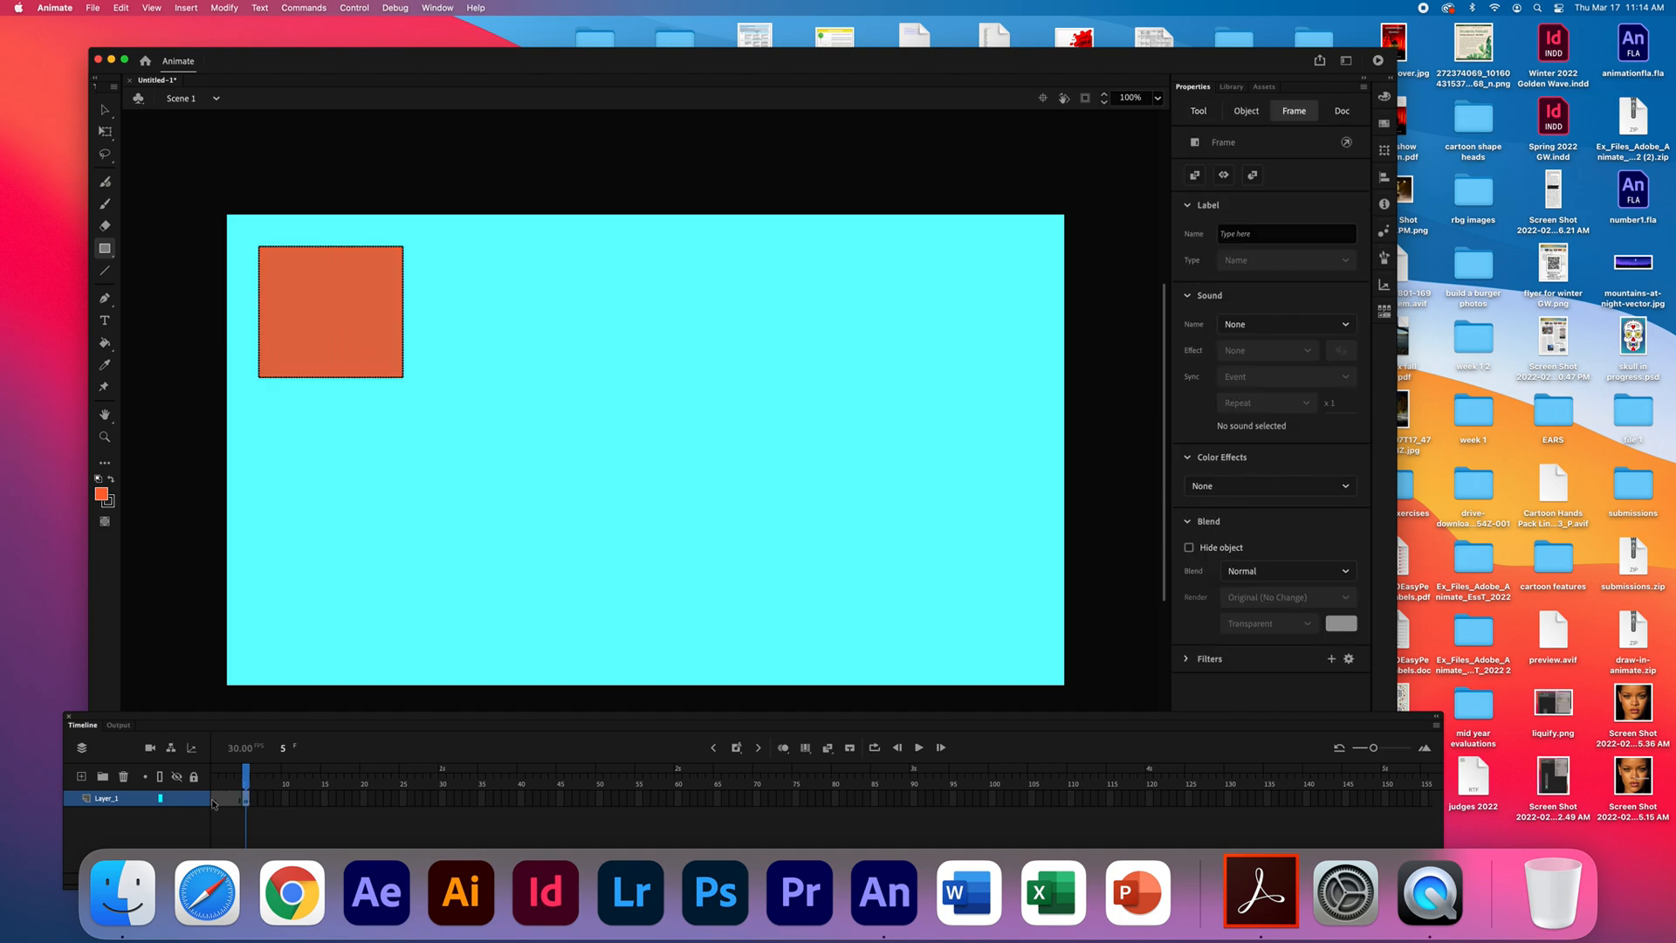
click(215, 804)
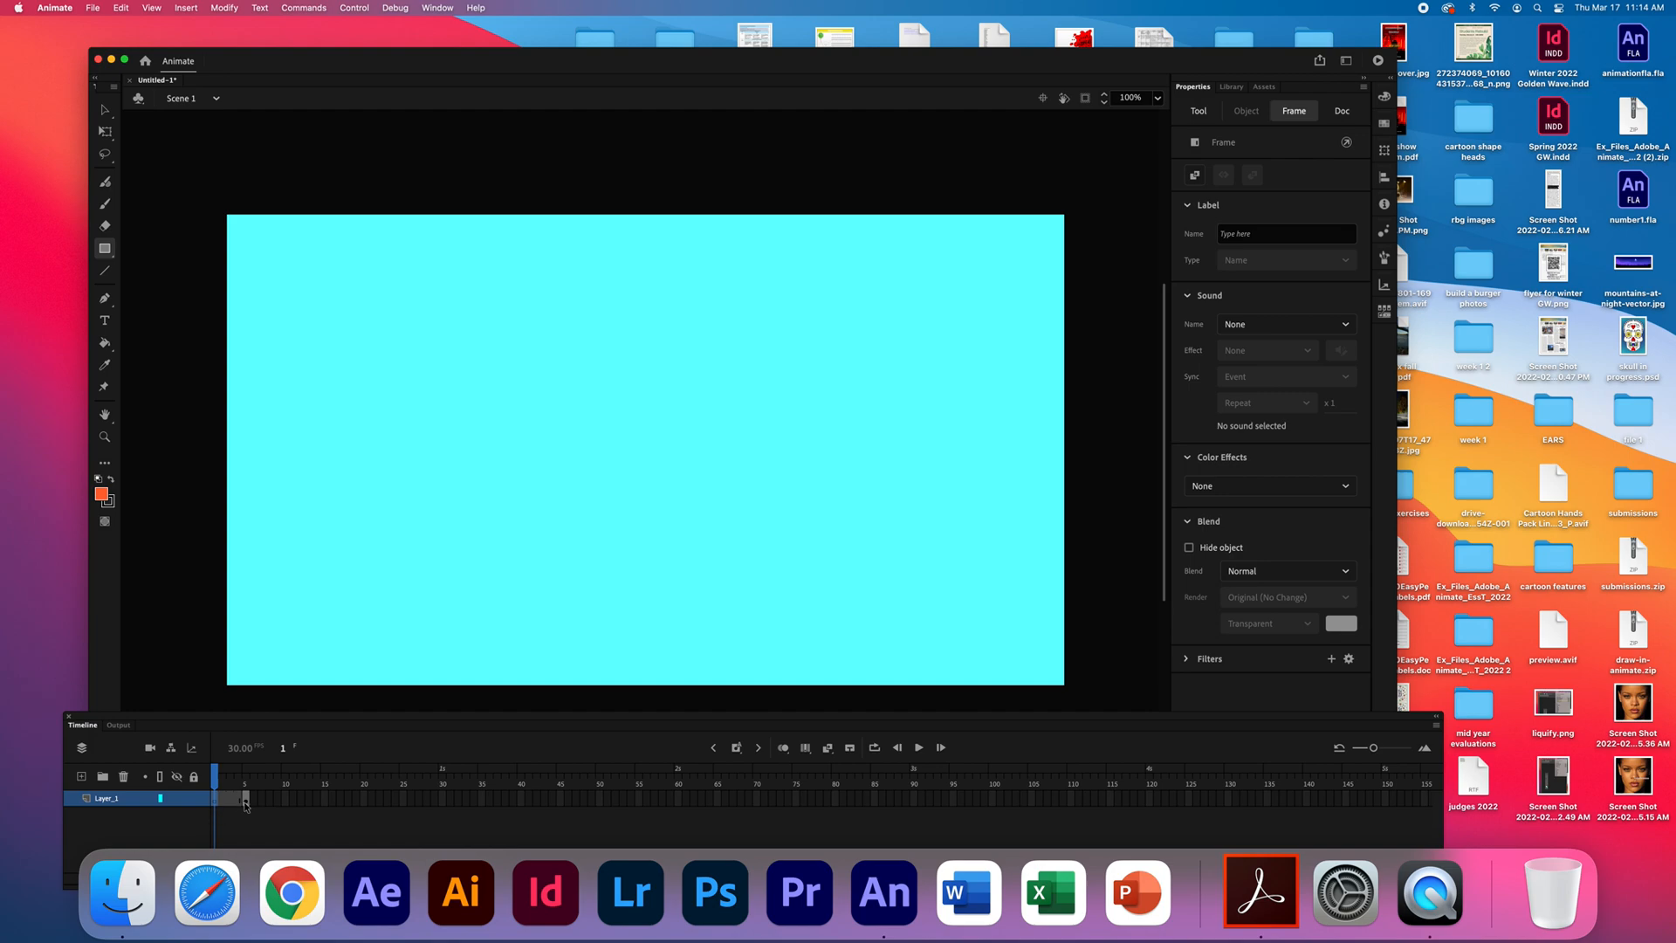
click(247, 804)
click(247, 804)
click(216, 802)
click(244, 803)
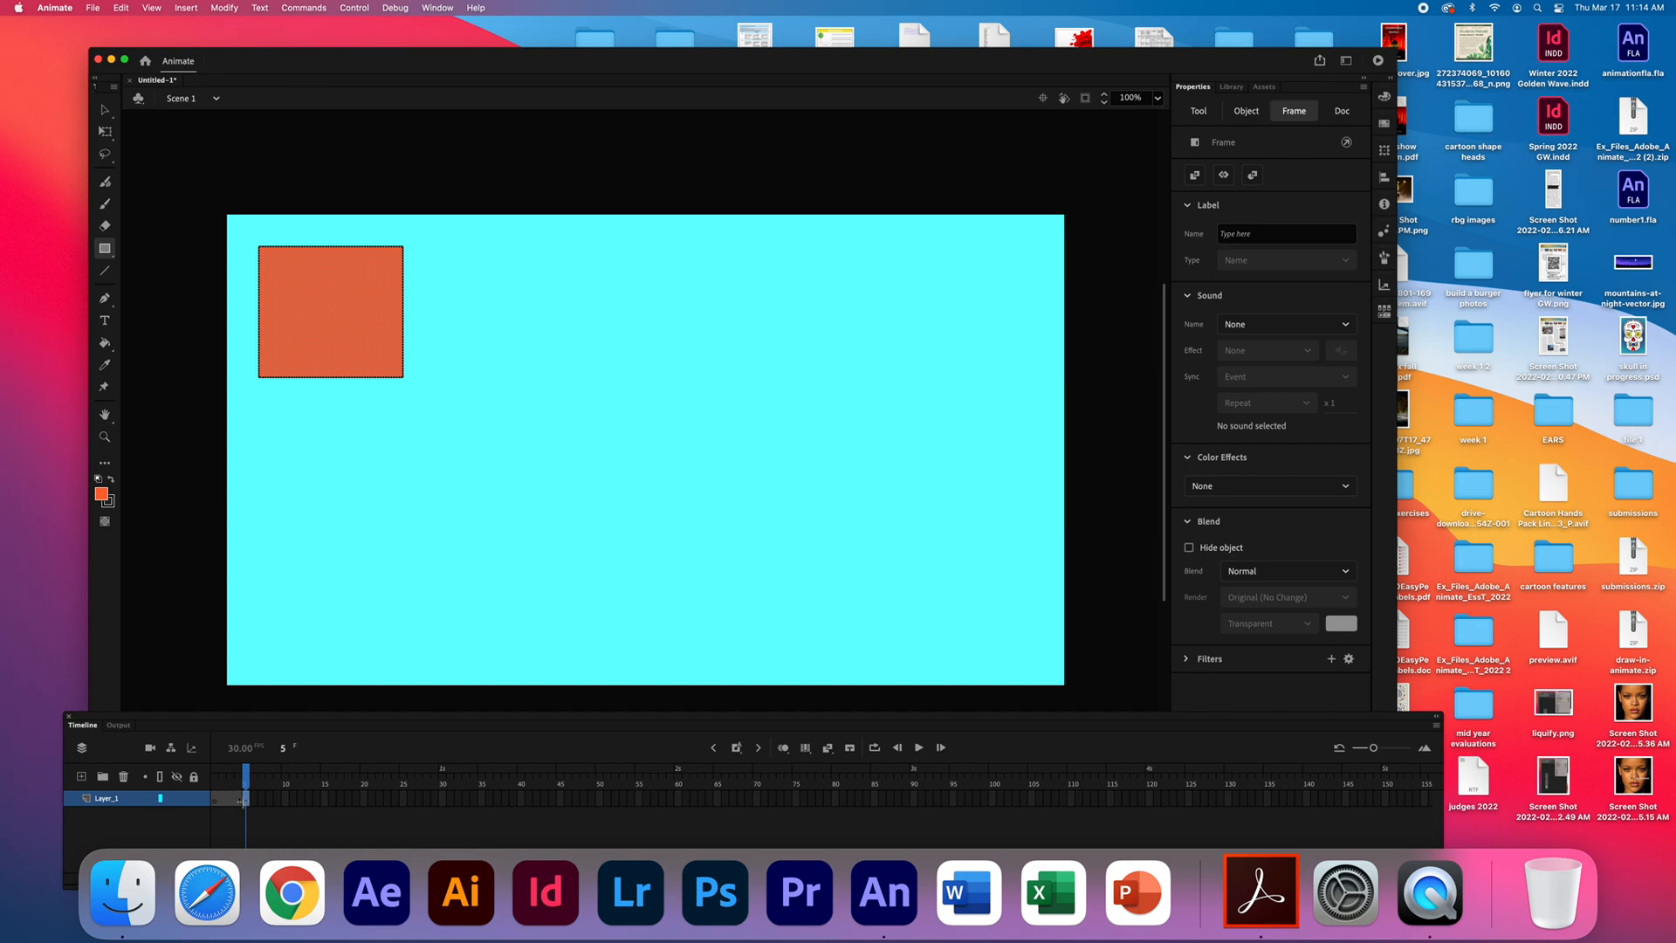
- Remove the keyframe at frame 5 and the extra frames before it from Layer_1
right_click(245, 802)
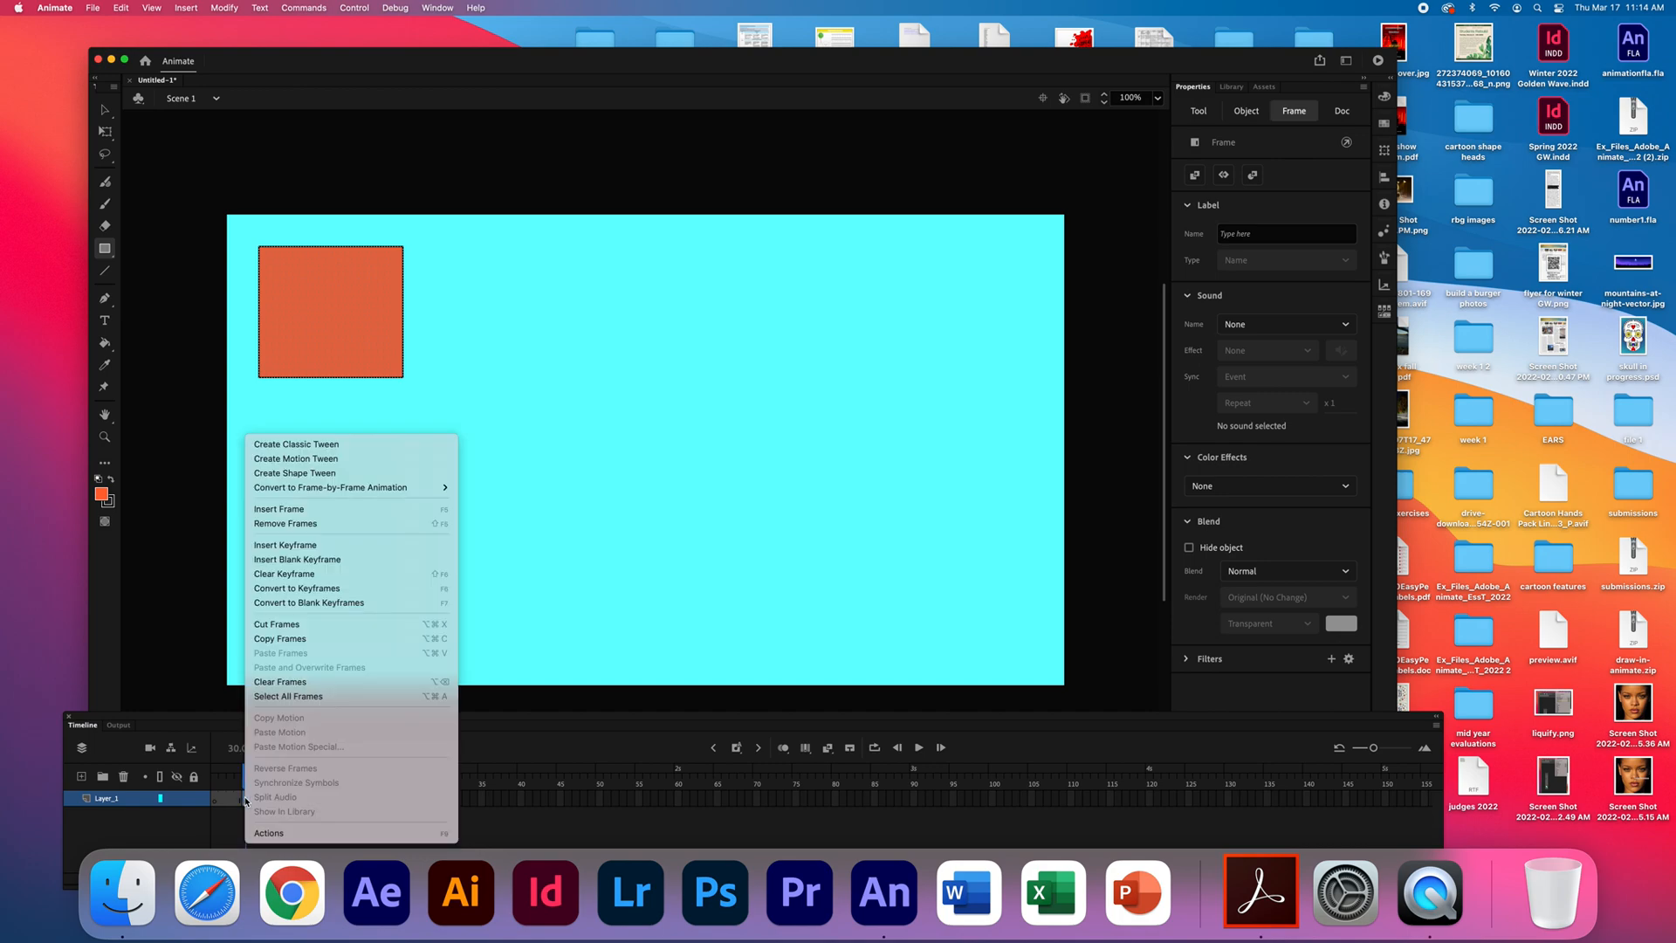
click(273, 523)
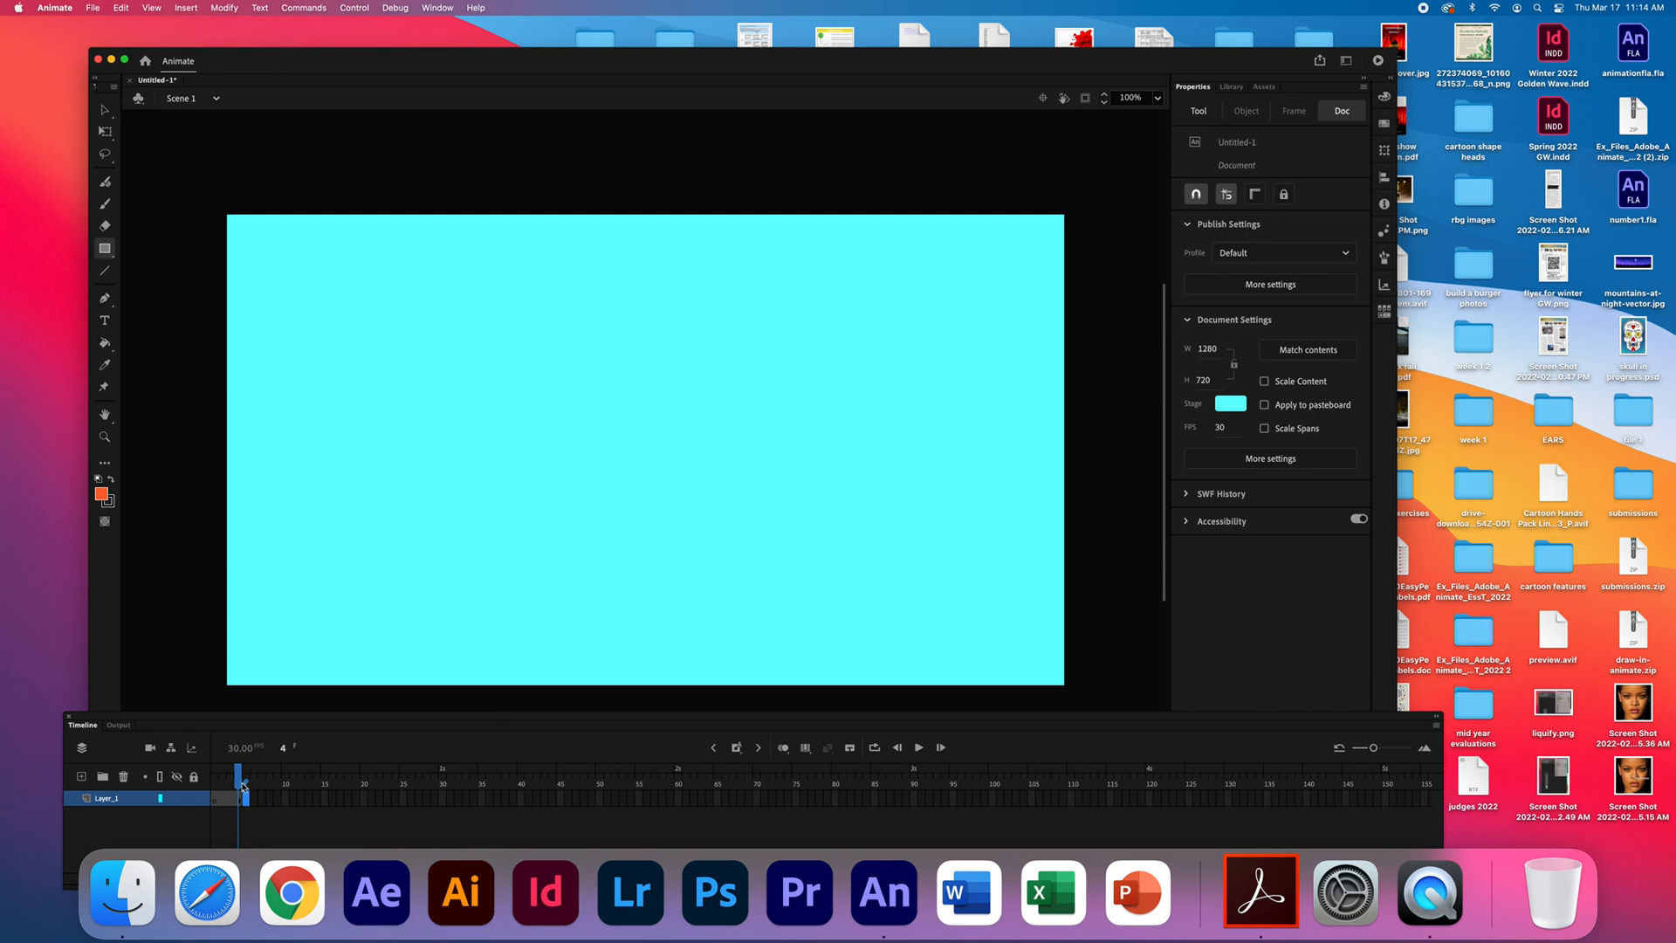
click(242, 803)
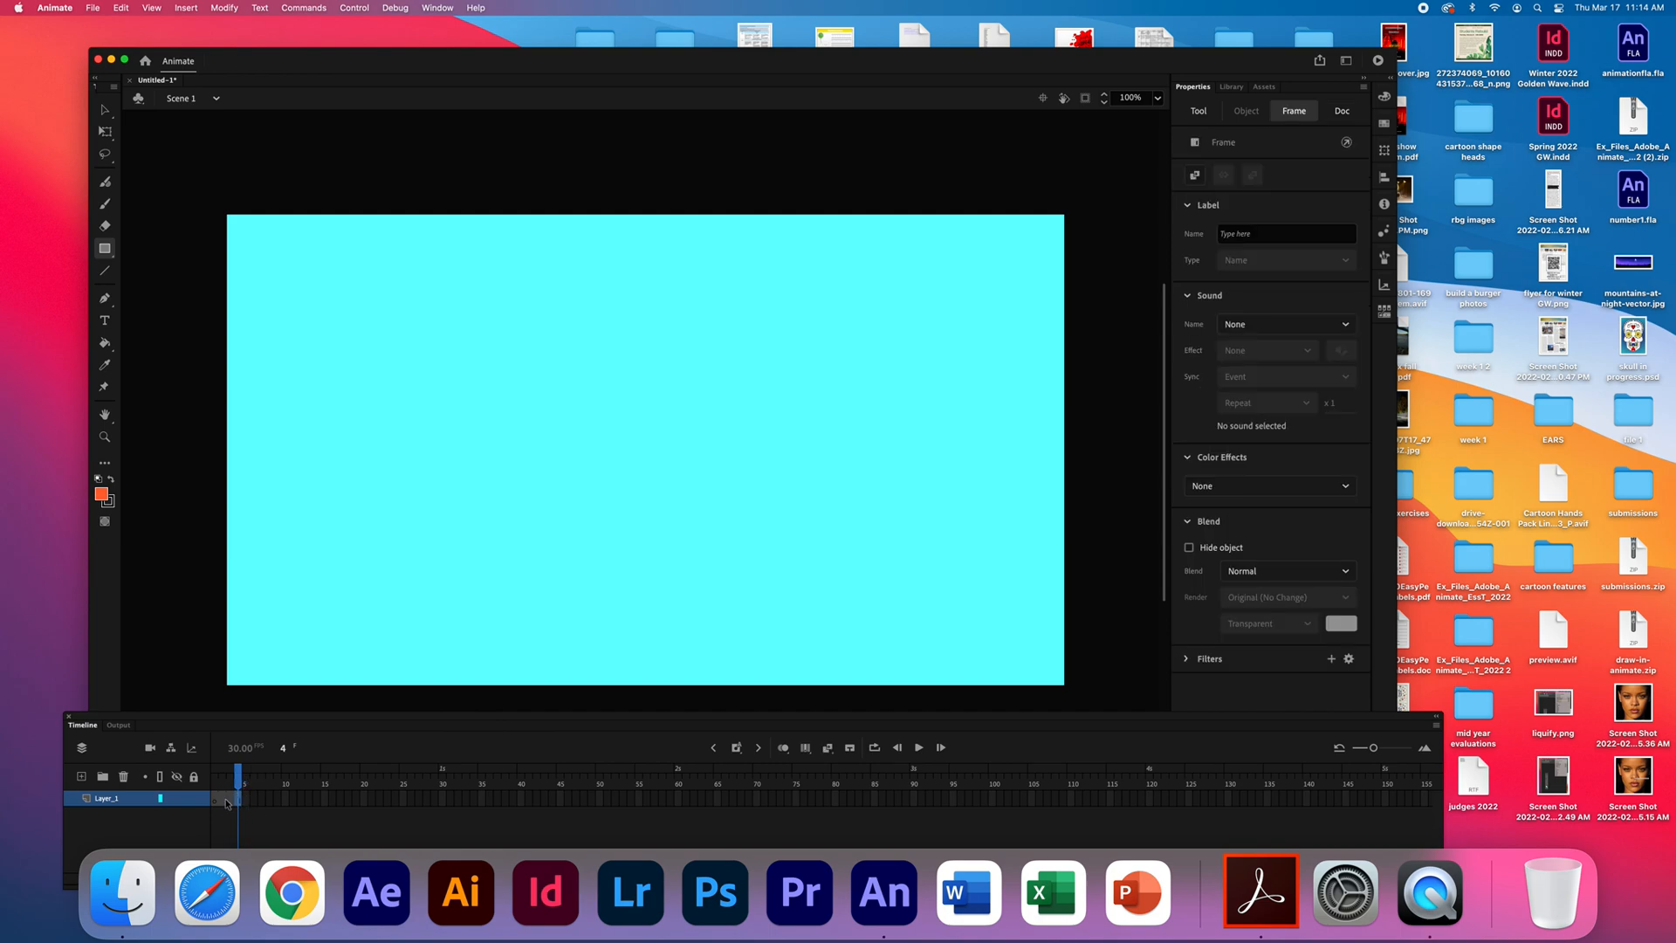
click(224, 801)
right_click(227, 802)
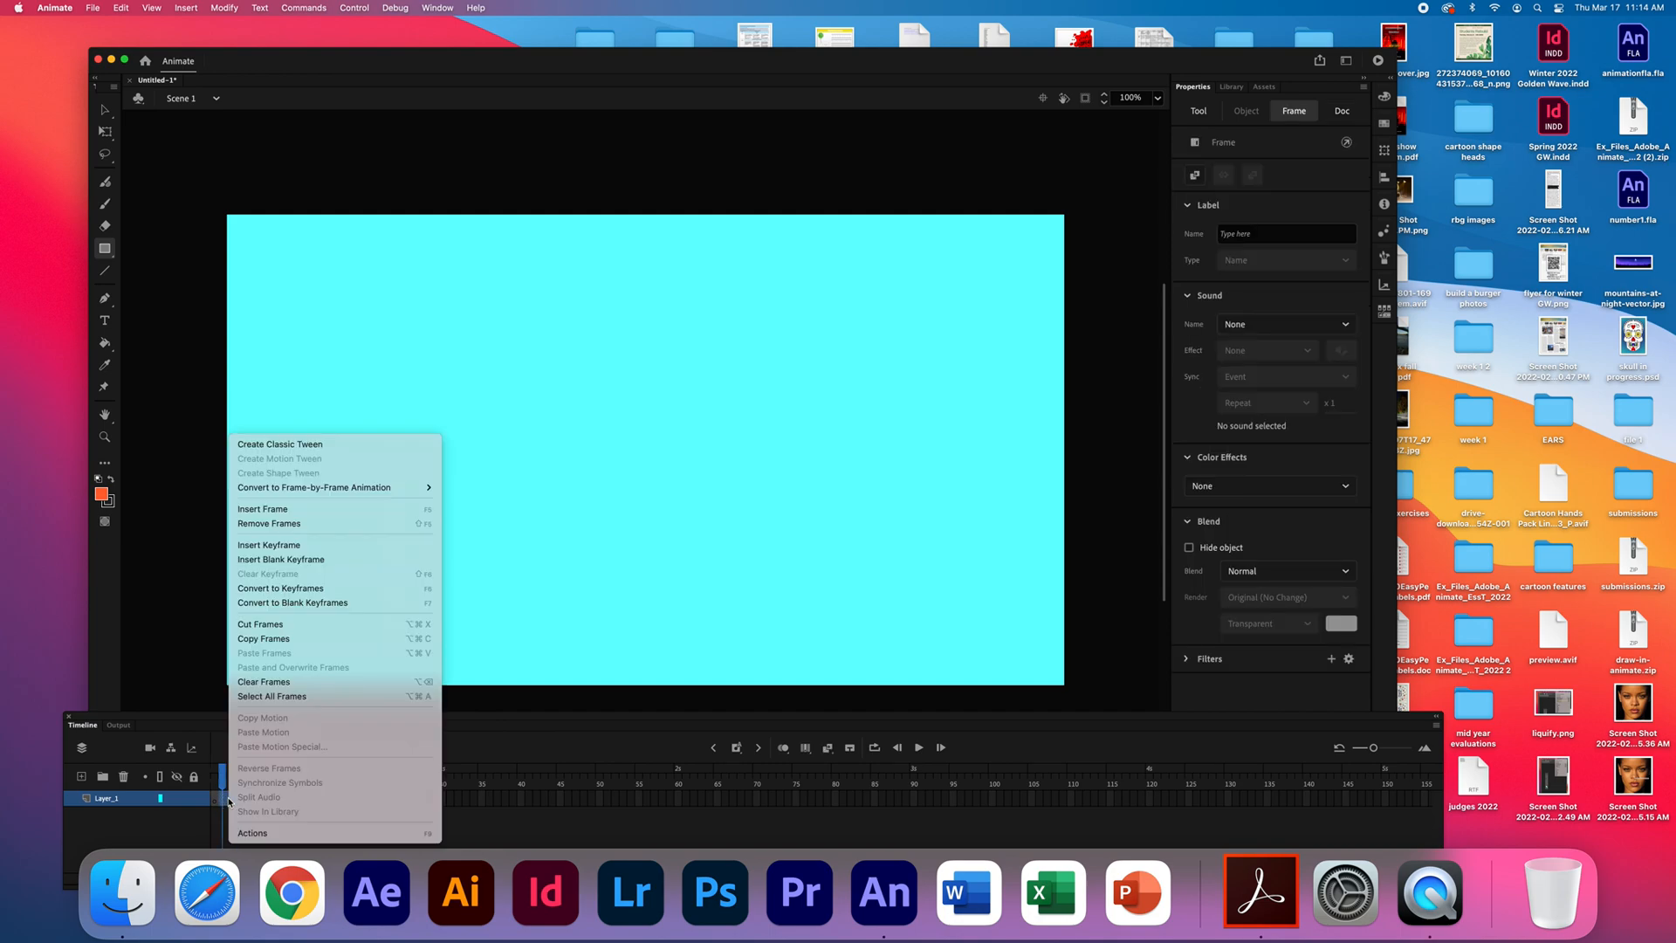
click(297, 525)
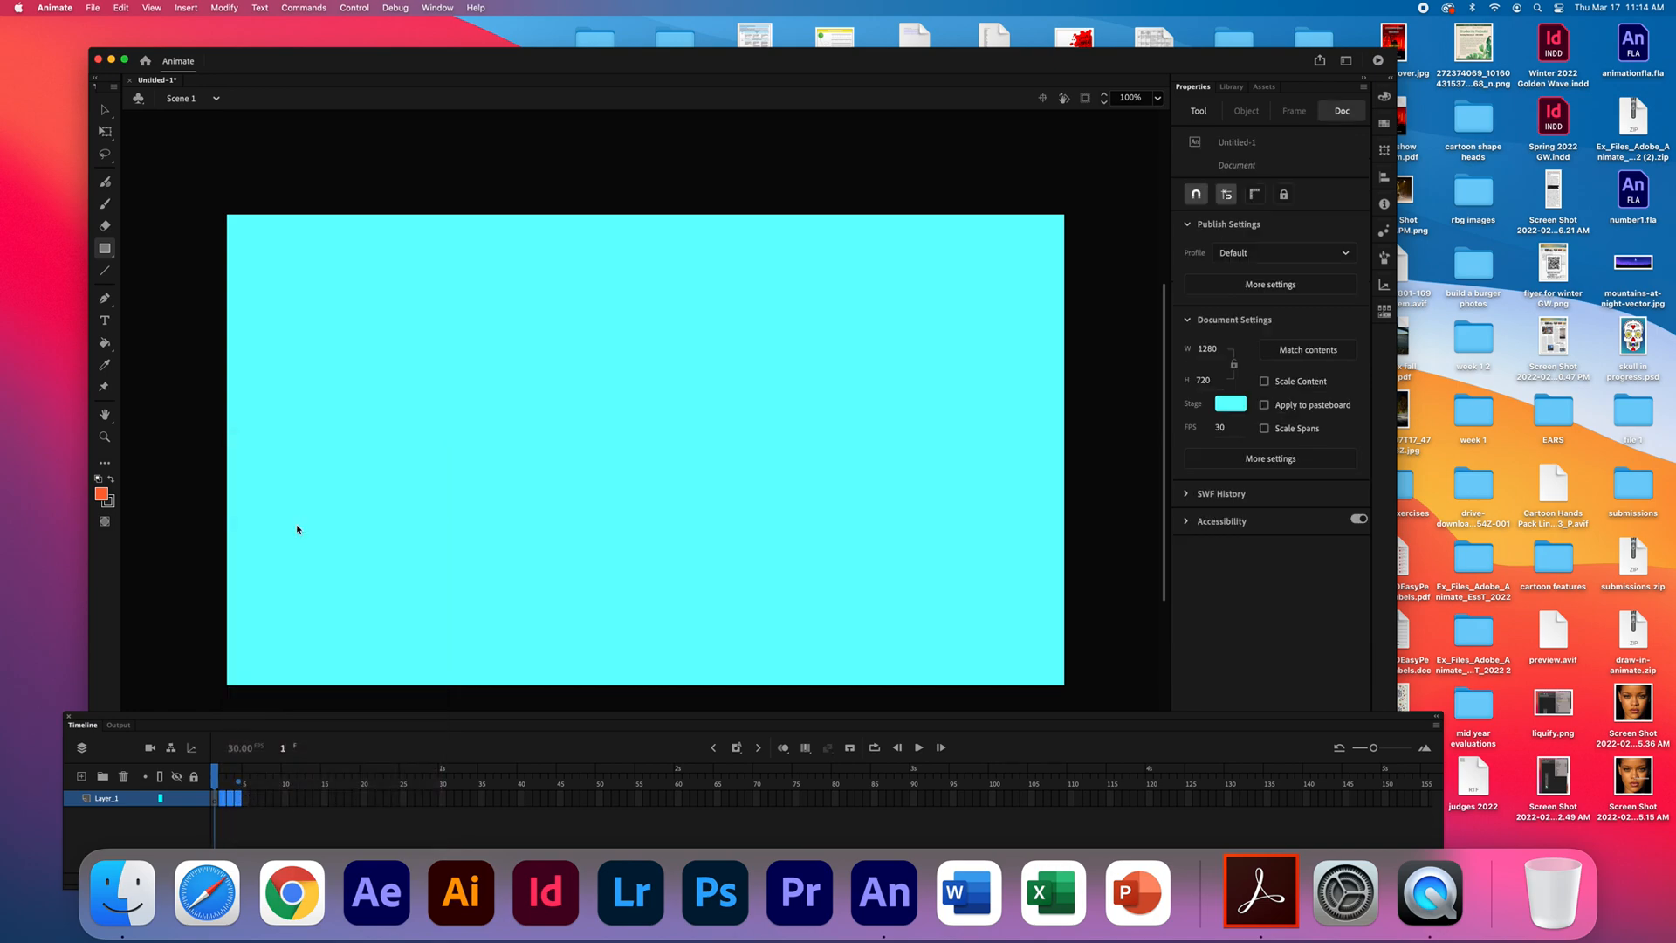
- Draw an orange rectangle about 260 × 300 with a black outline near the stage's upper-left corner on frame 1
click(216, 799)
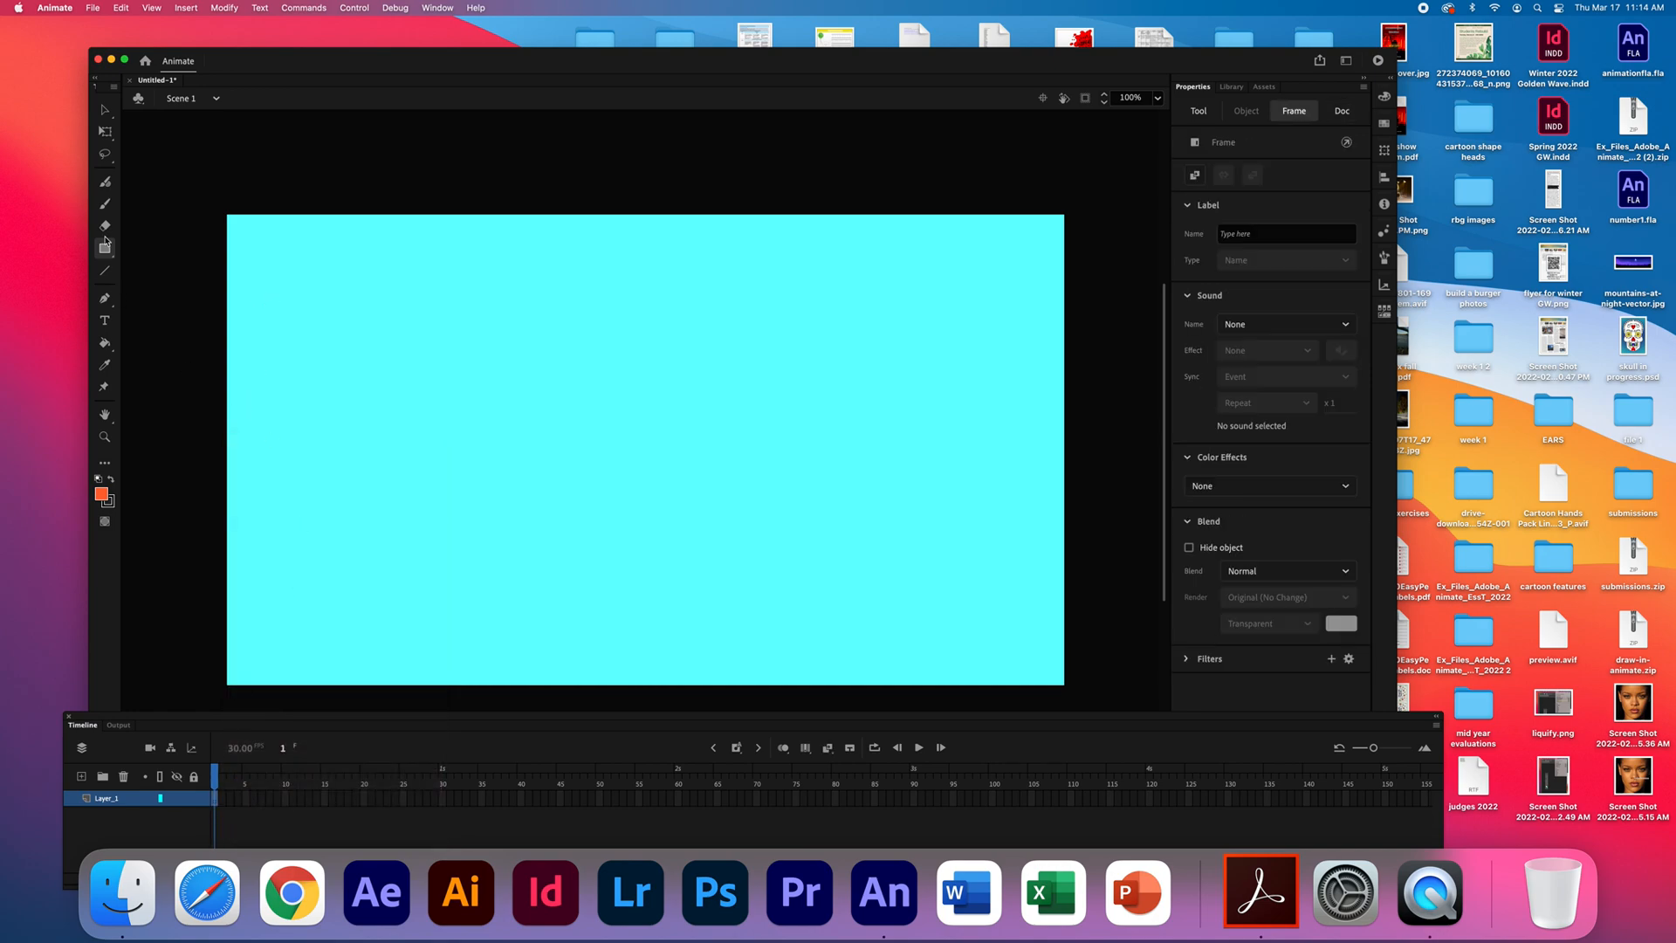
drag(252, 250, 417, 443)
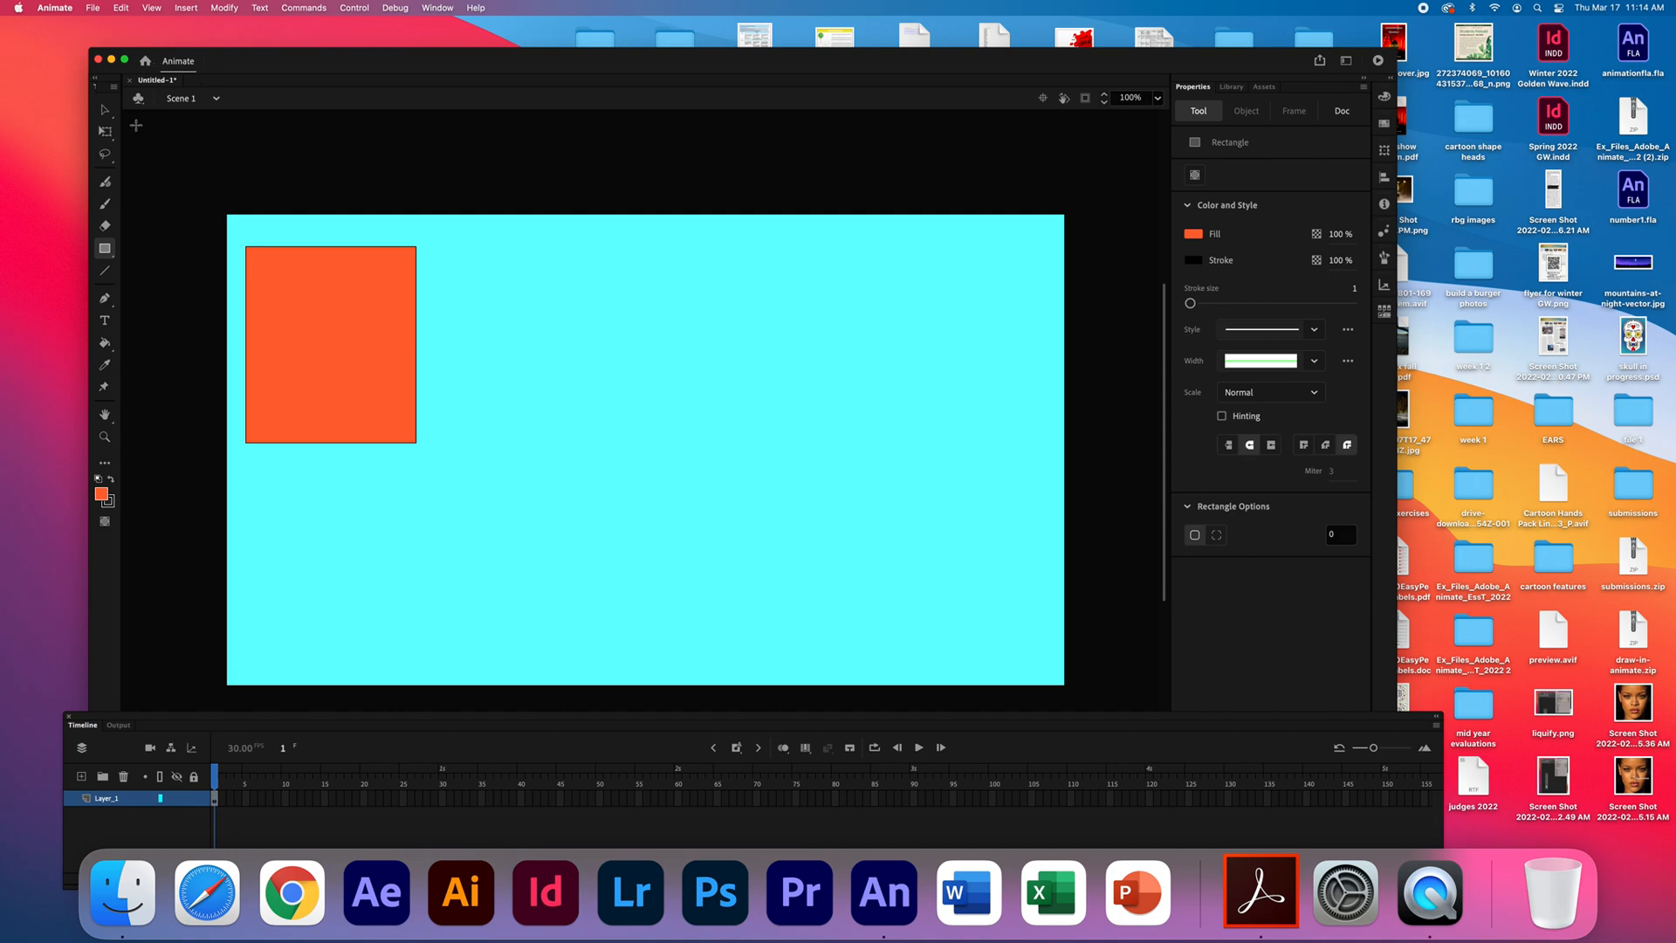
click(103, 112)
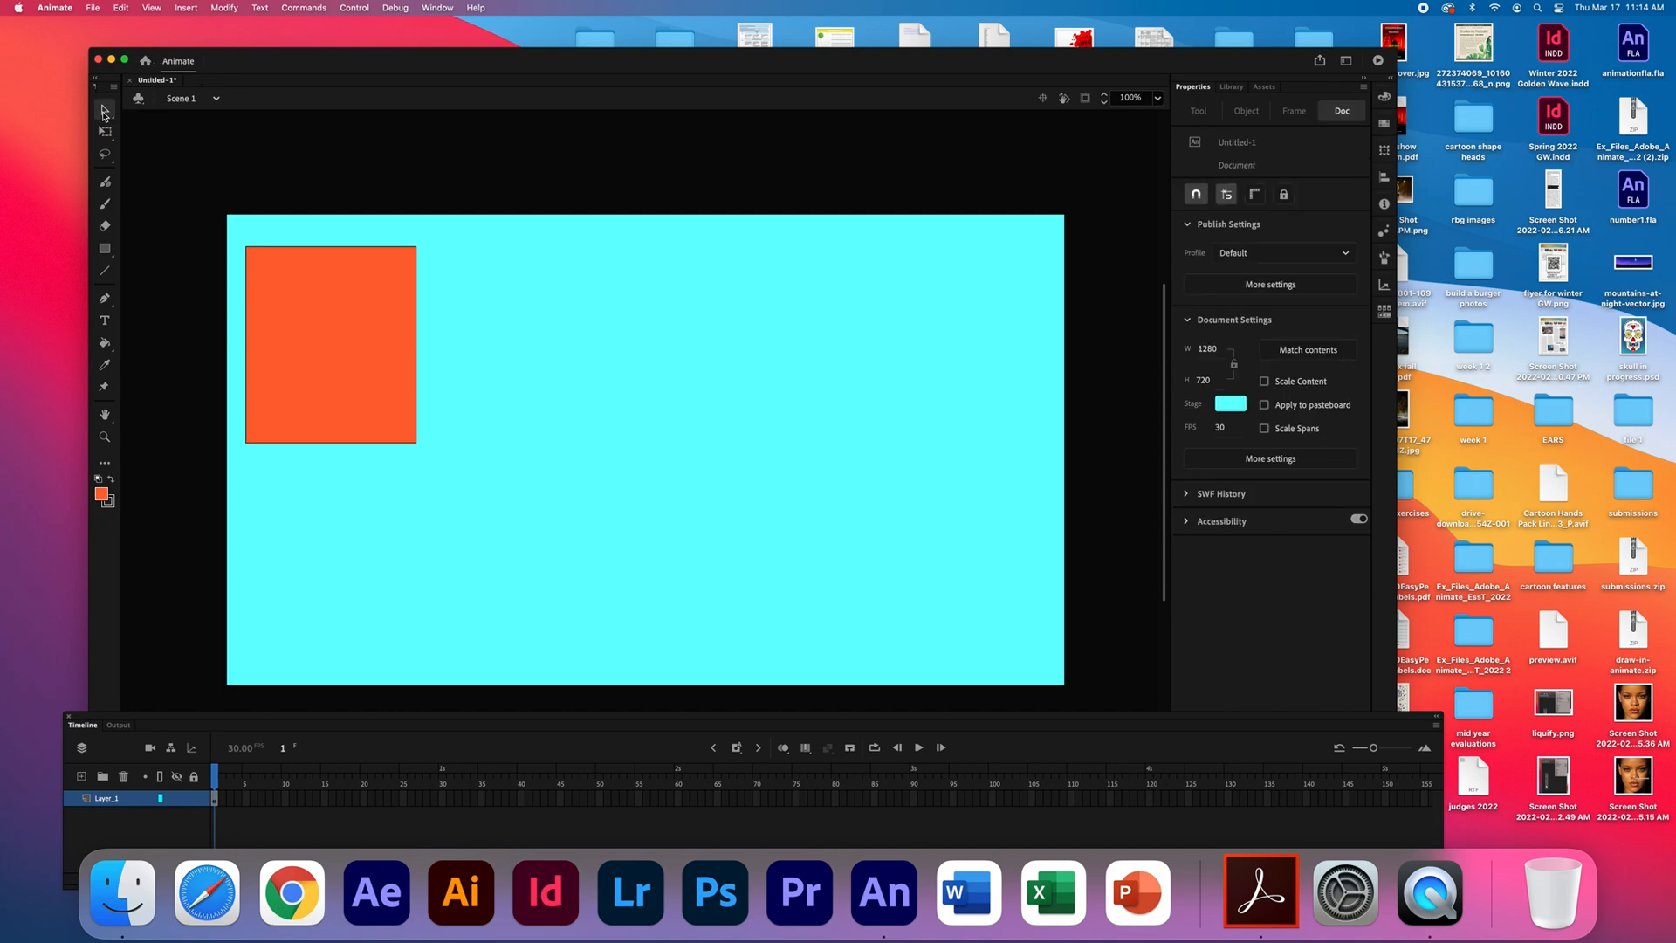
- Try moving only the rectangle's fill up and to the right, and undo the move
click(316, 346)
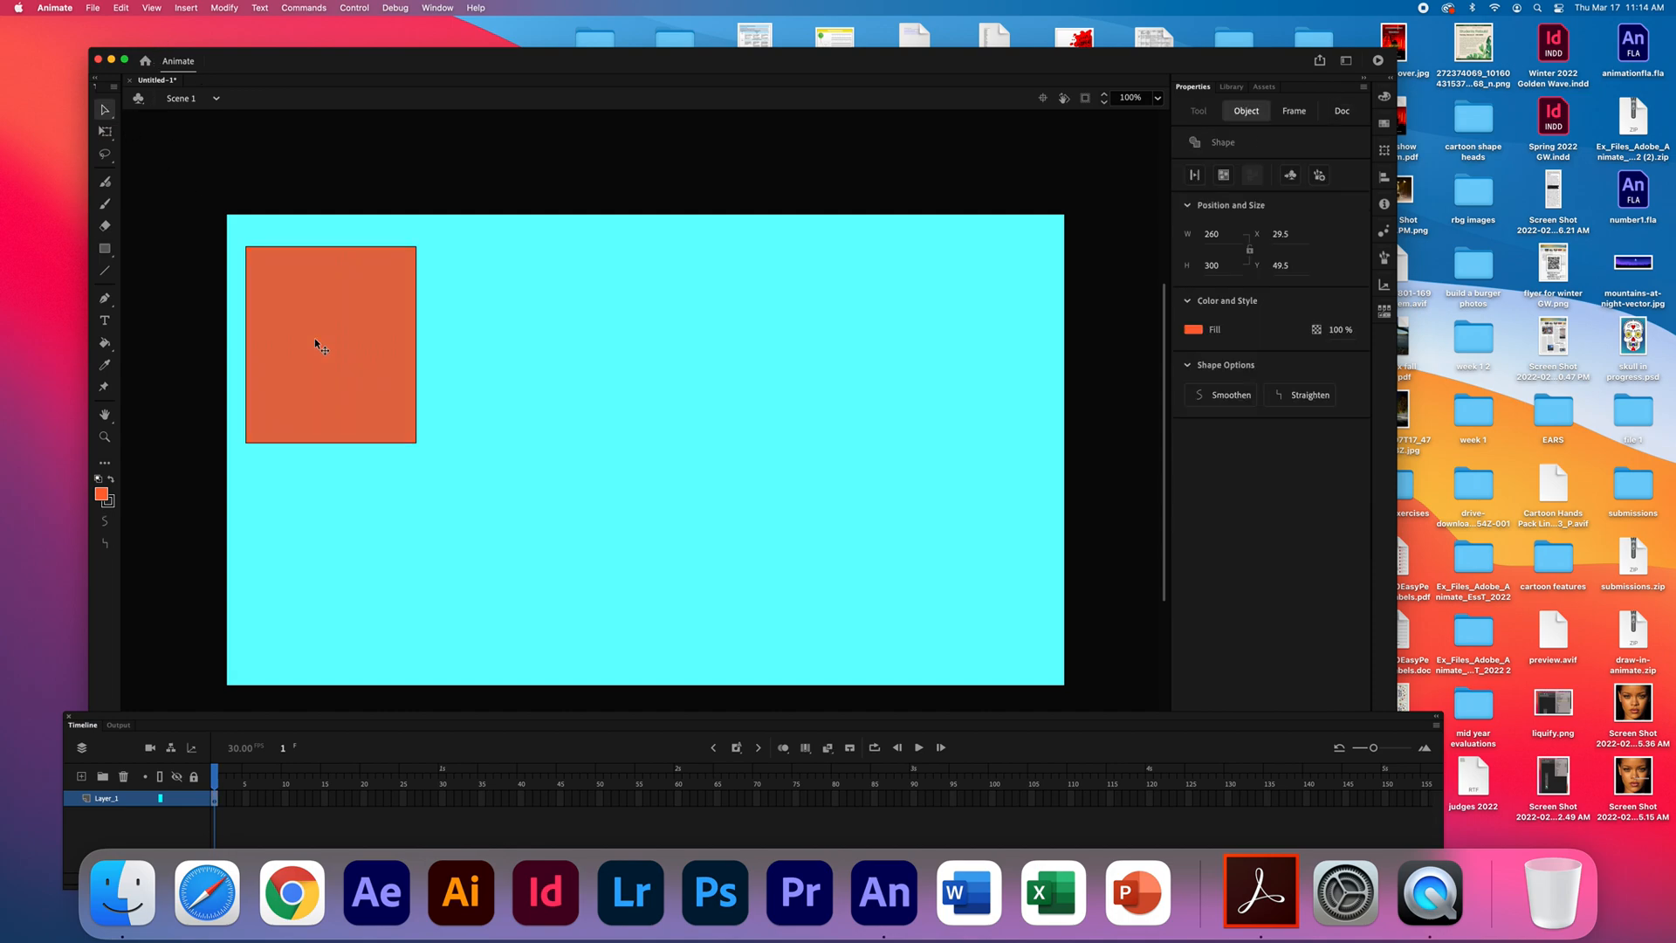
drag(315, 340, 372, 260)
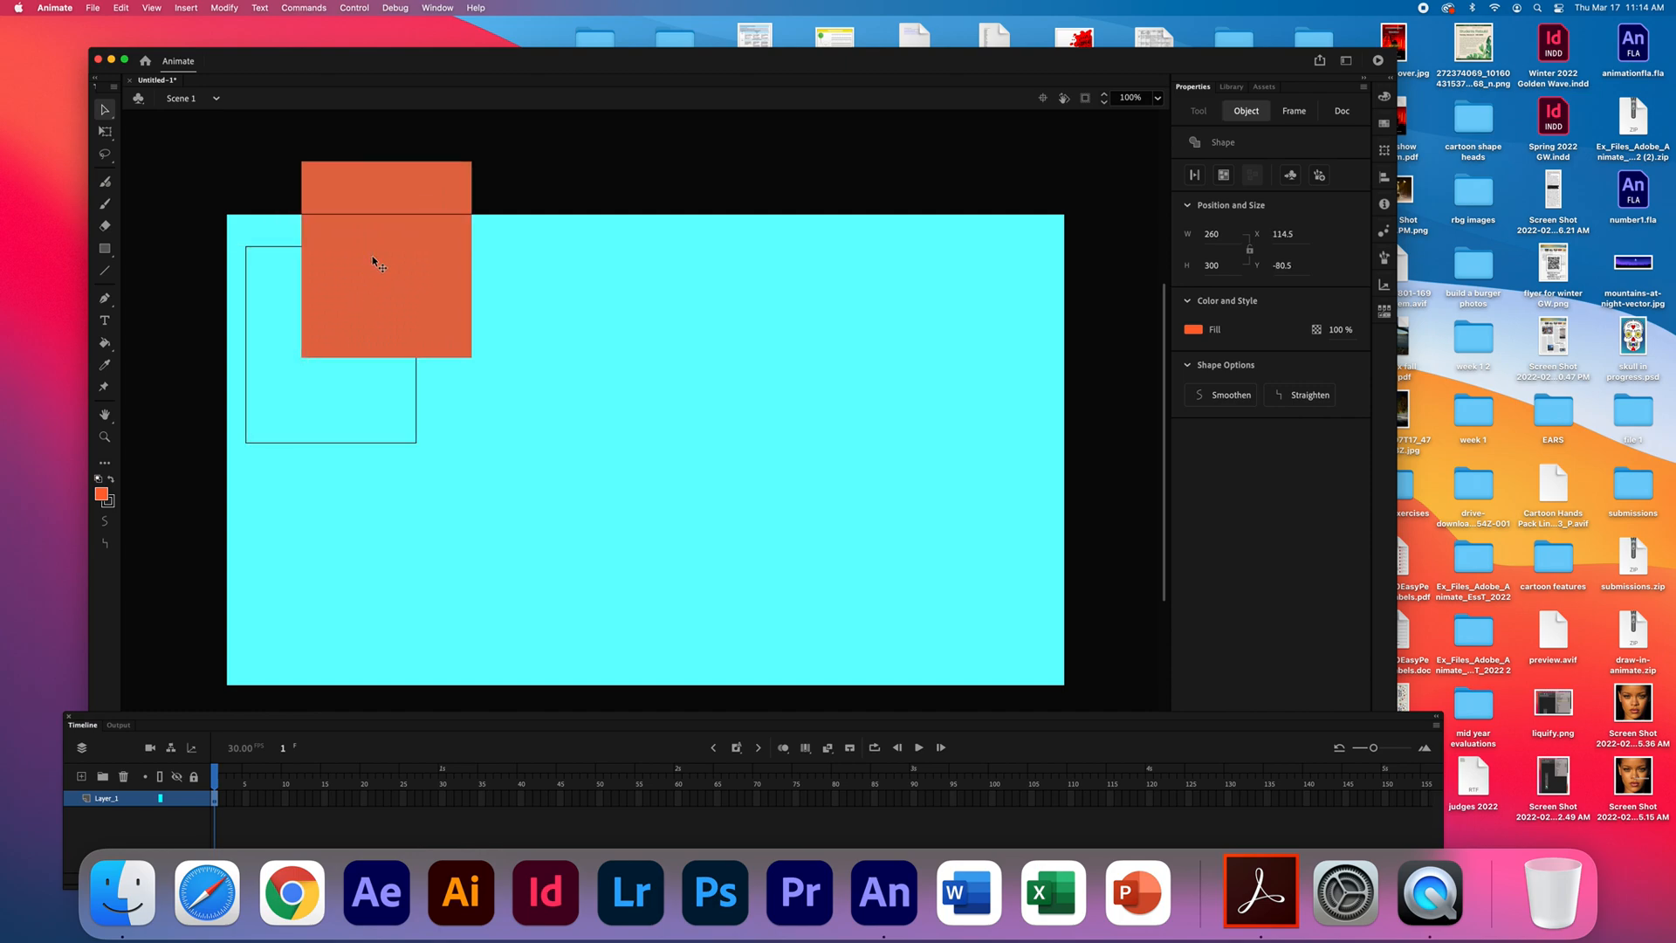
key(super+z)
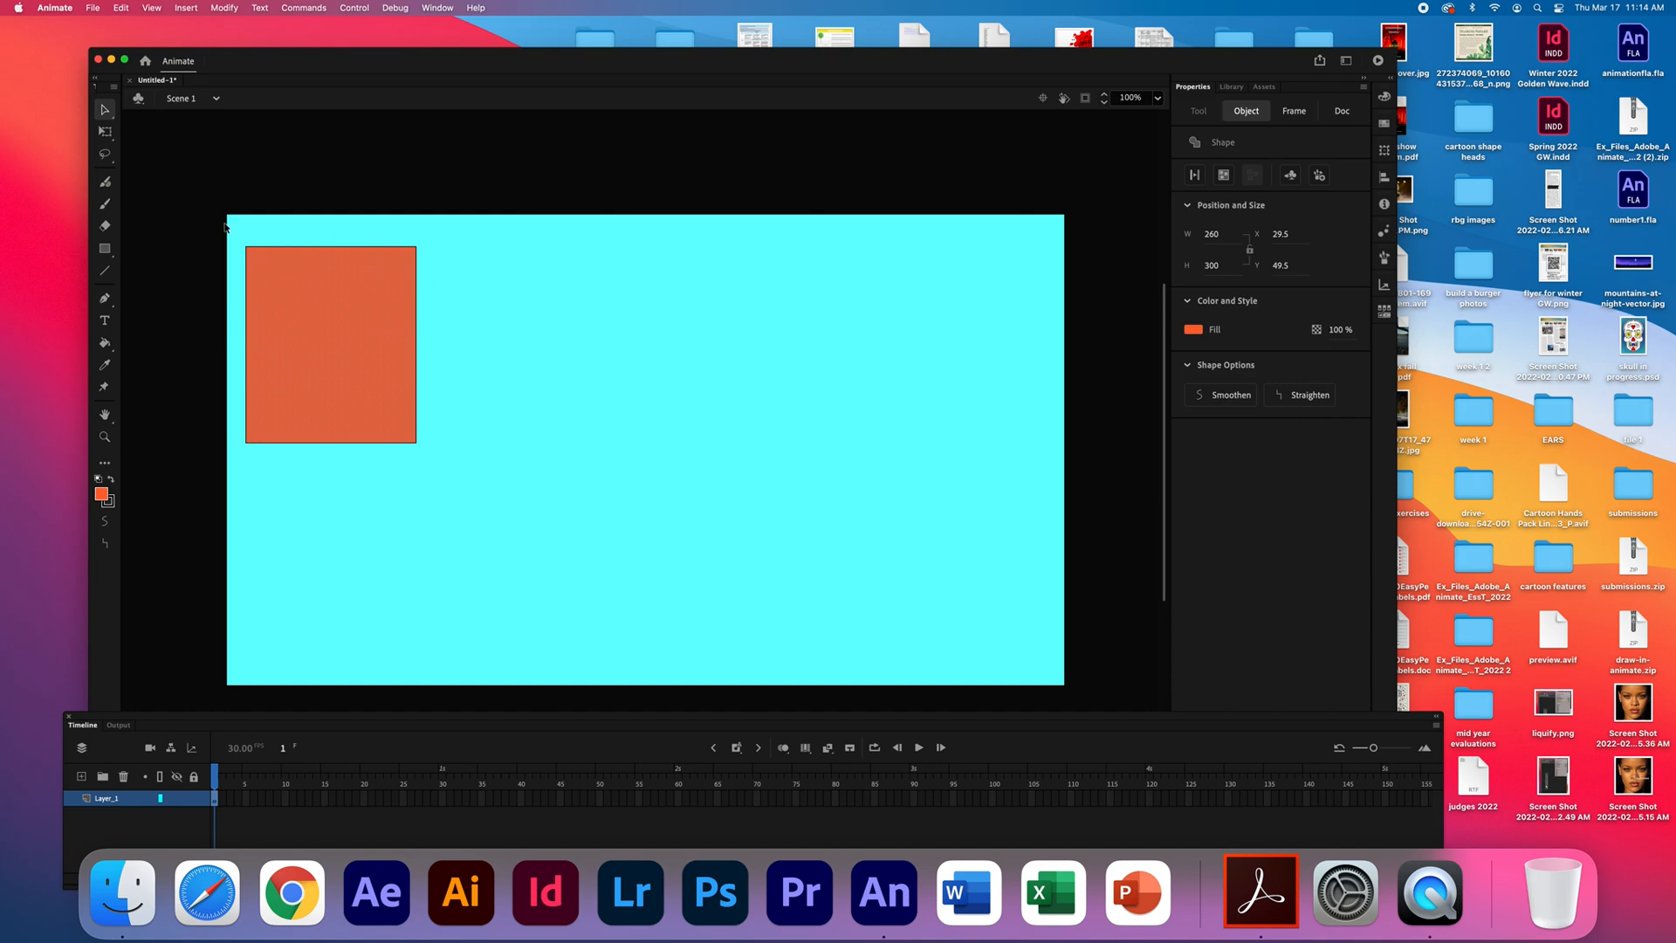
- Select the rectangle's fill and outline together and move them to about X 48.5, Y 42.5
click(256, 242)
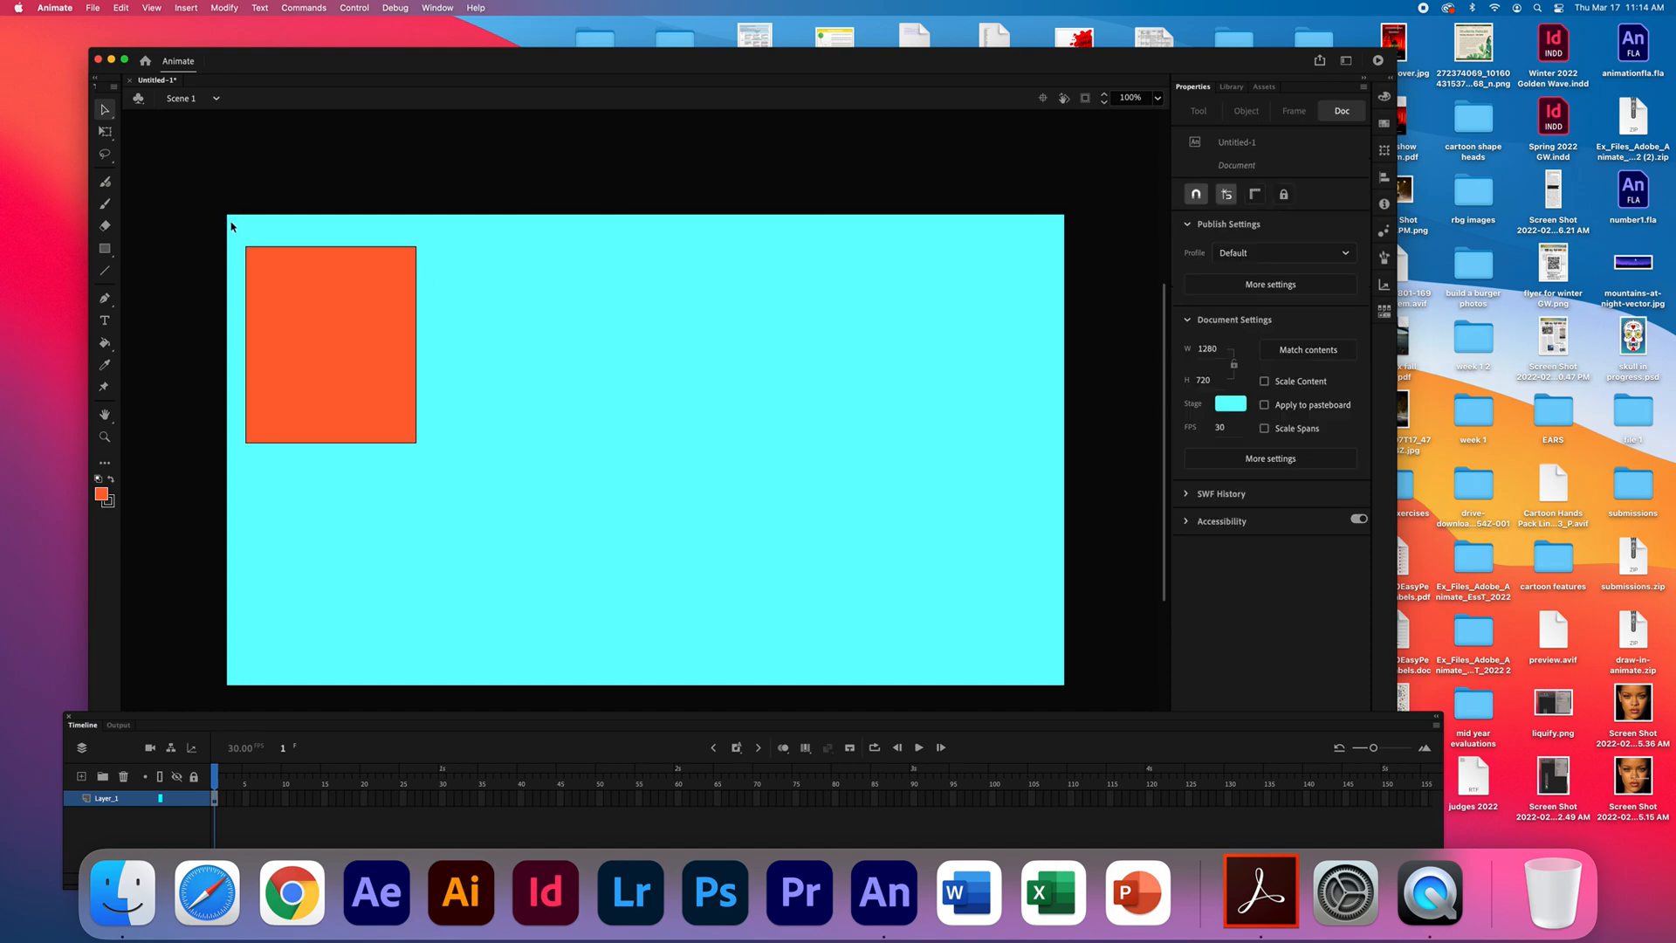
drag(232, 226, 450, 488)
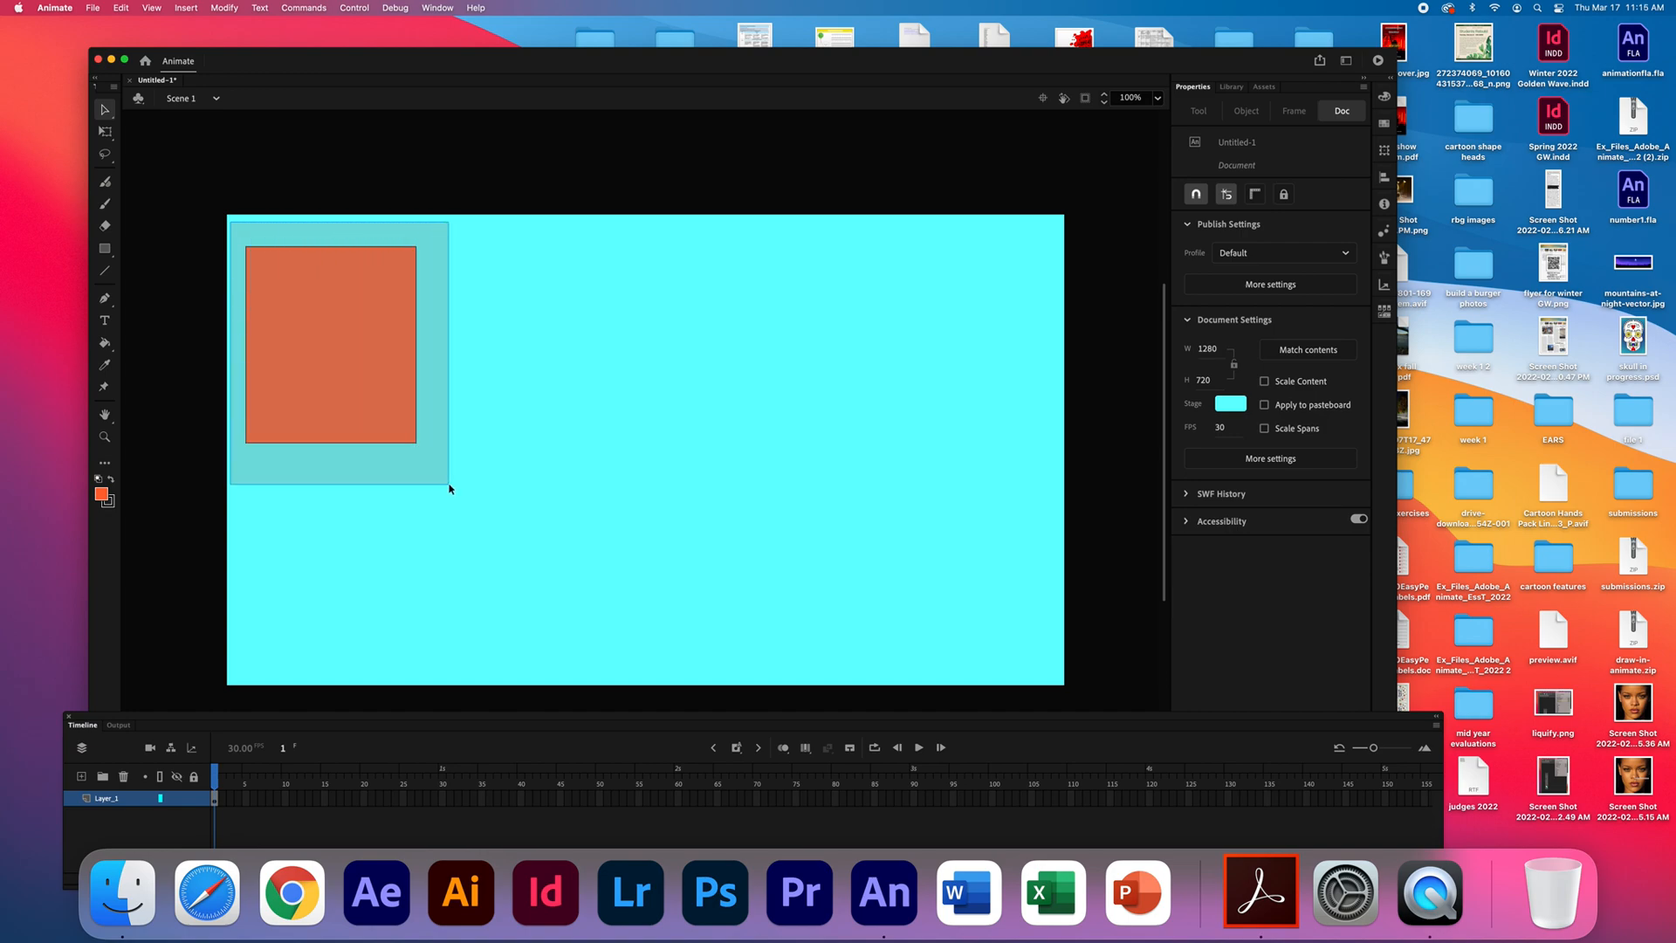
drag(450, 486, 448, 487)
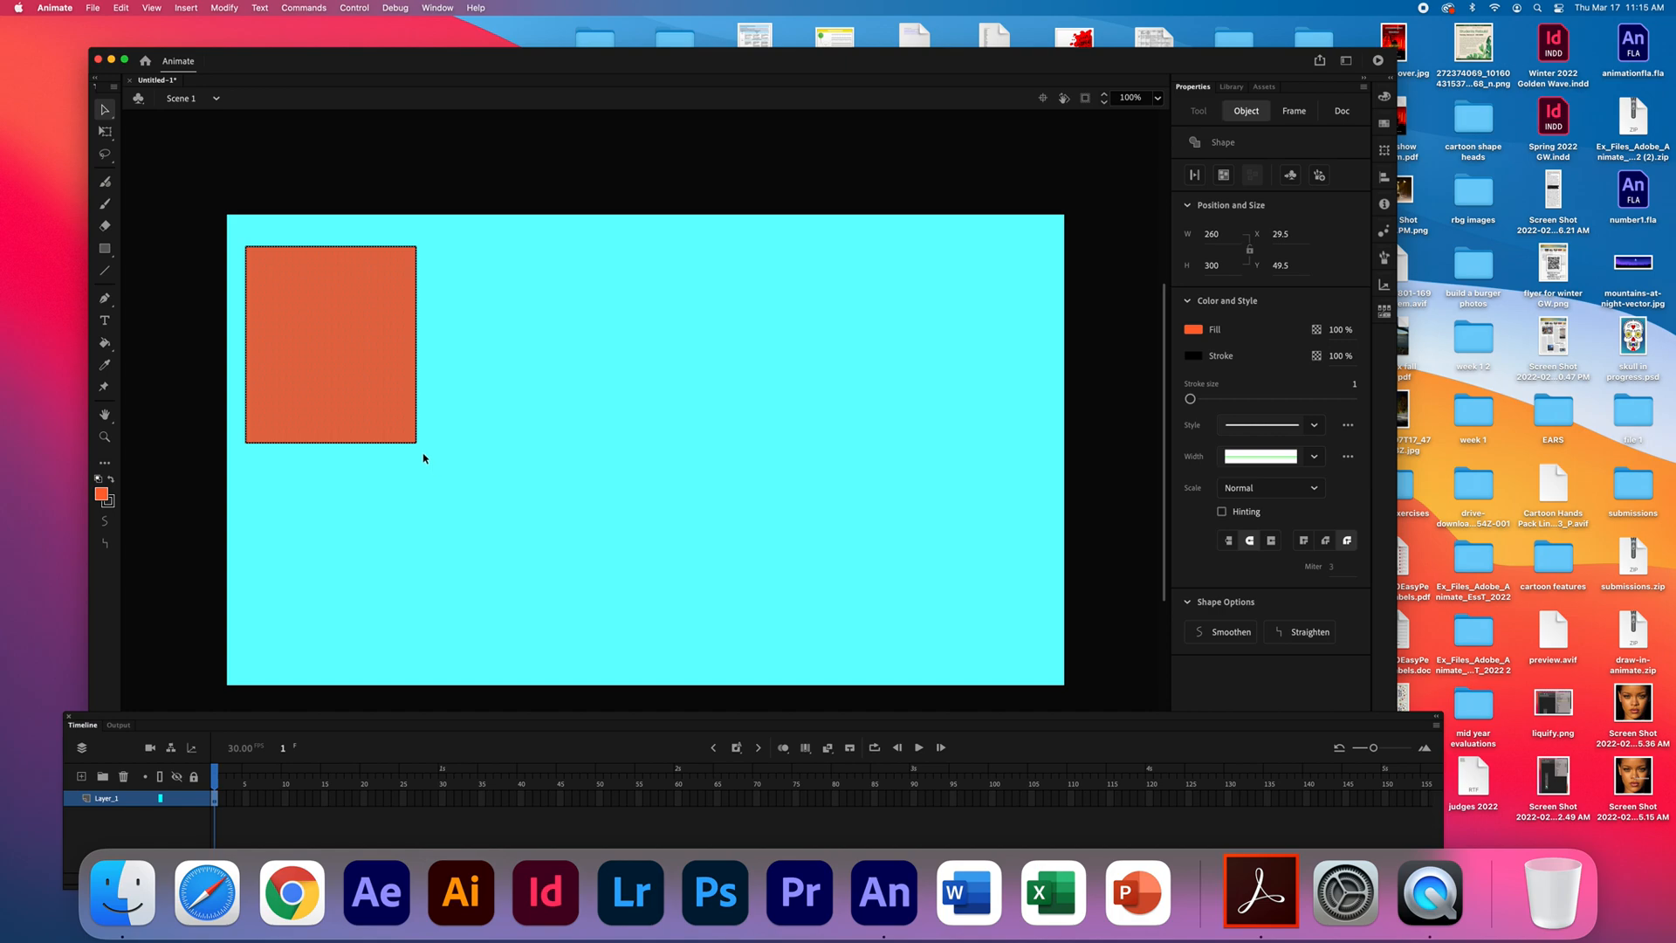
mouse_move(337, 344)
mouse_down()
mouse_move(360, 363)
mouse_move(423, 312)
mouse_move(394, 300)
mouse_move(329, 338)
mouse_up()
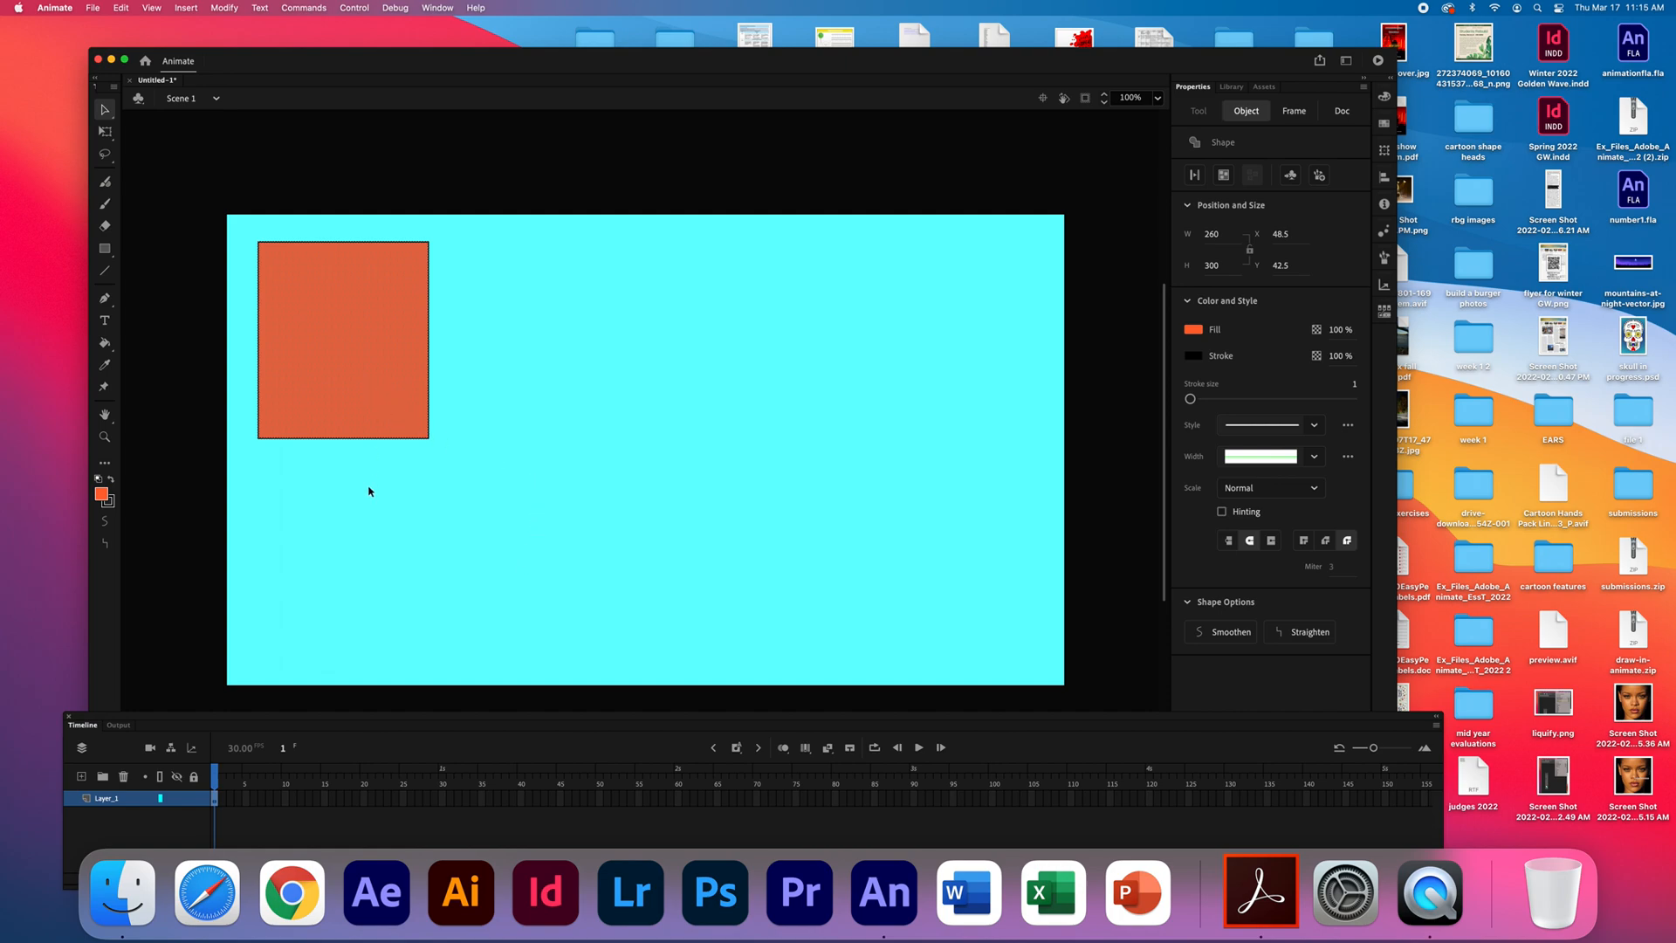
- Insert a keyframe at frame 5 of Layer_1 and move the rectangle there to about X 219.5, Y 347.5
click(244, 800)
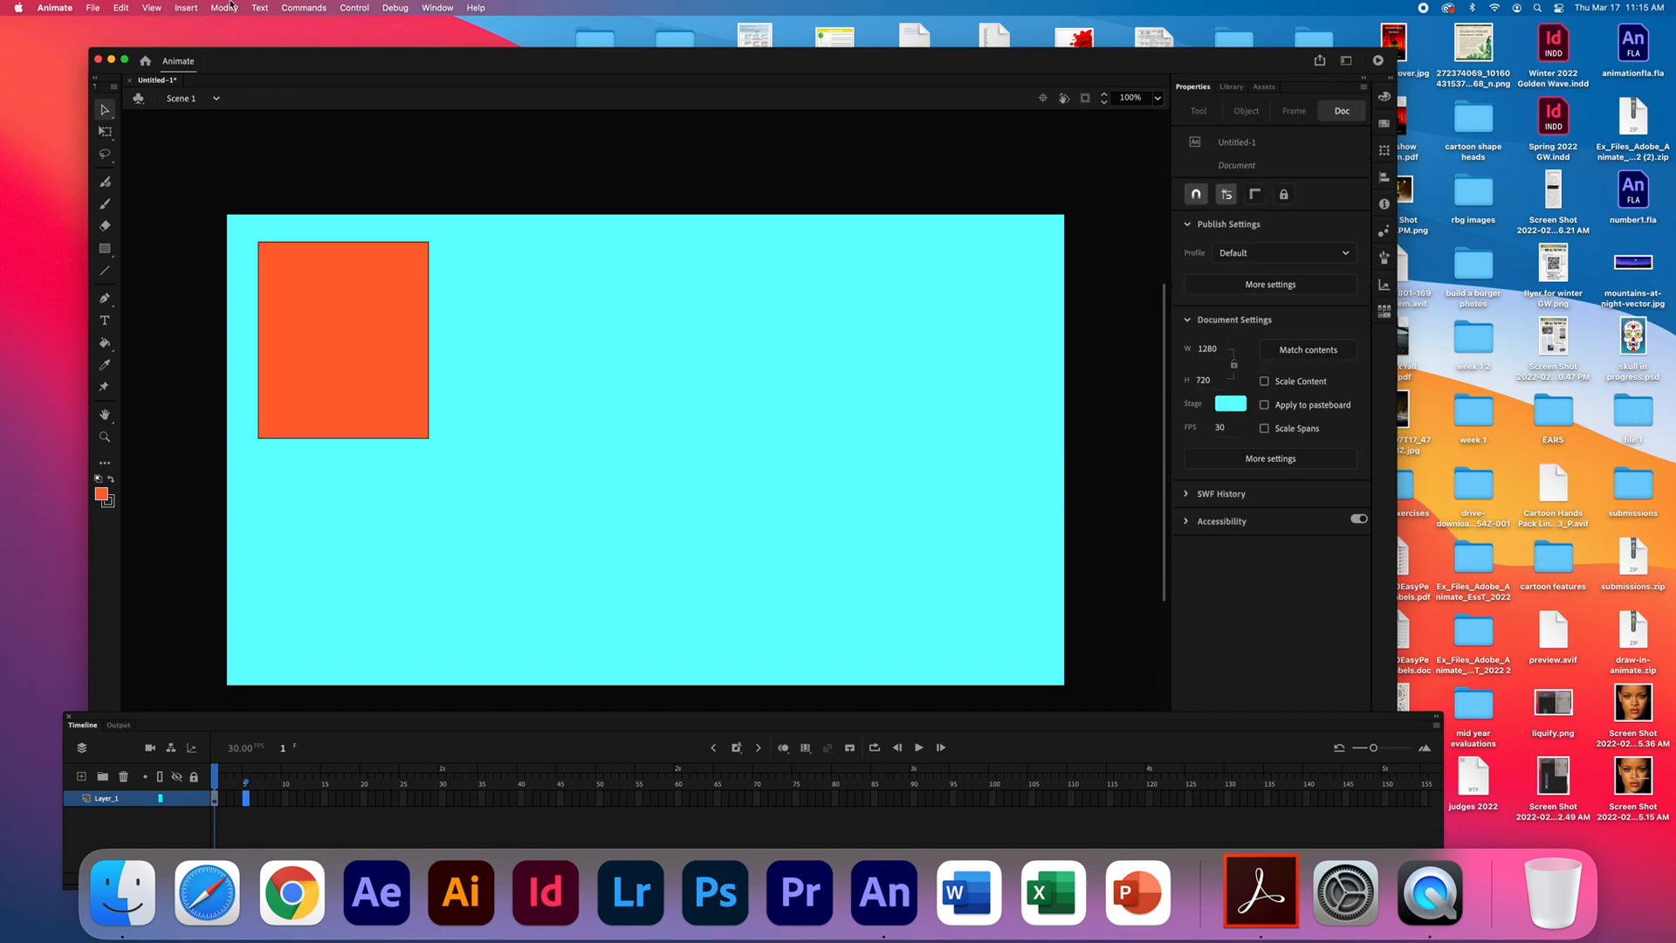
click(184, 9)
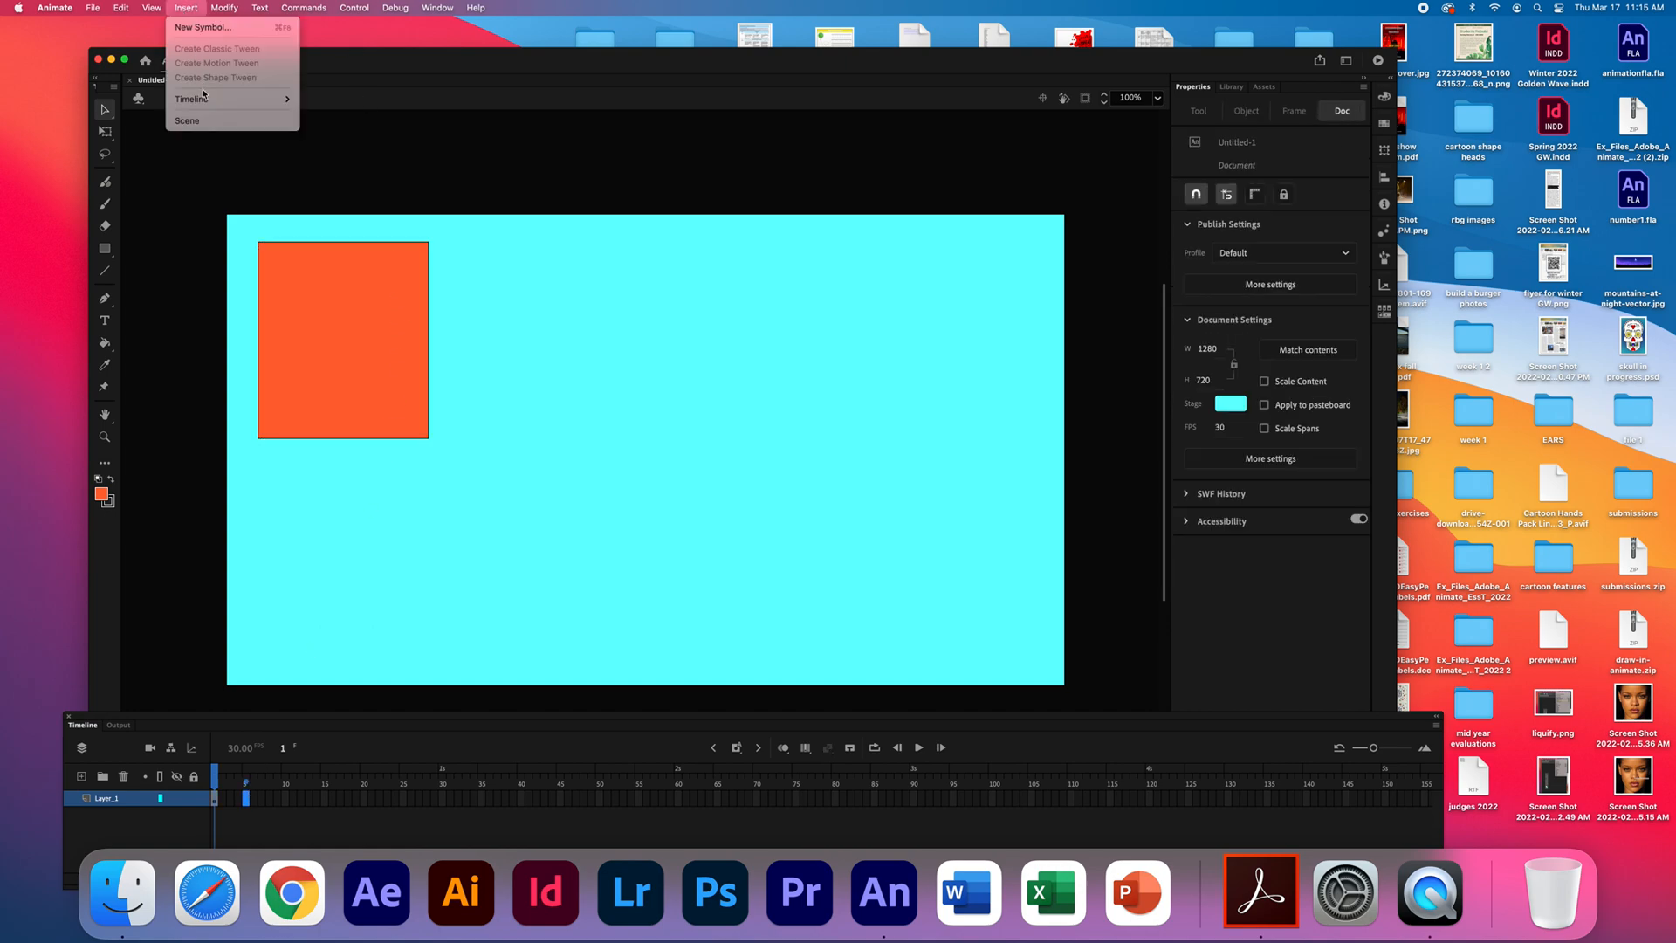
mouse_move(253, 99)
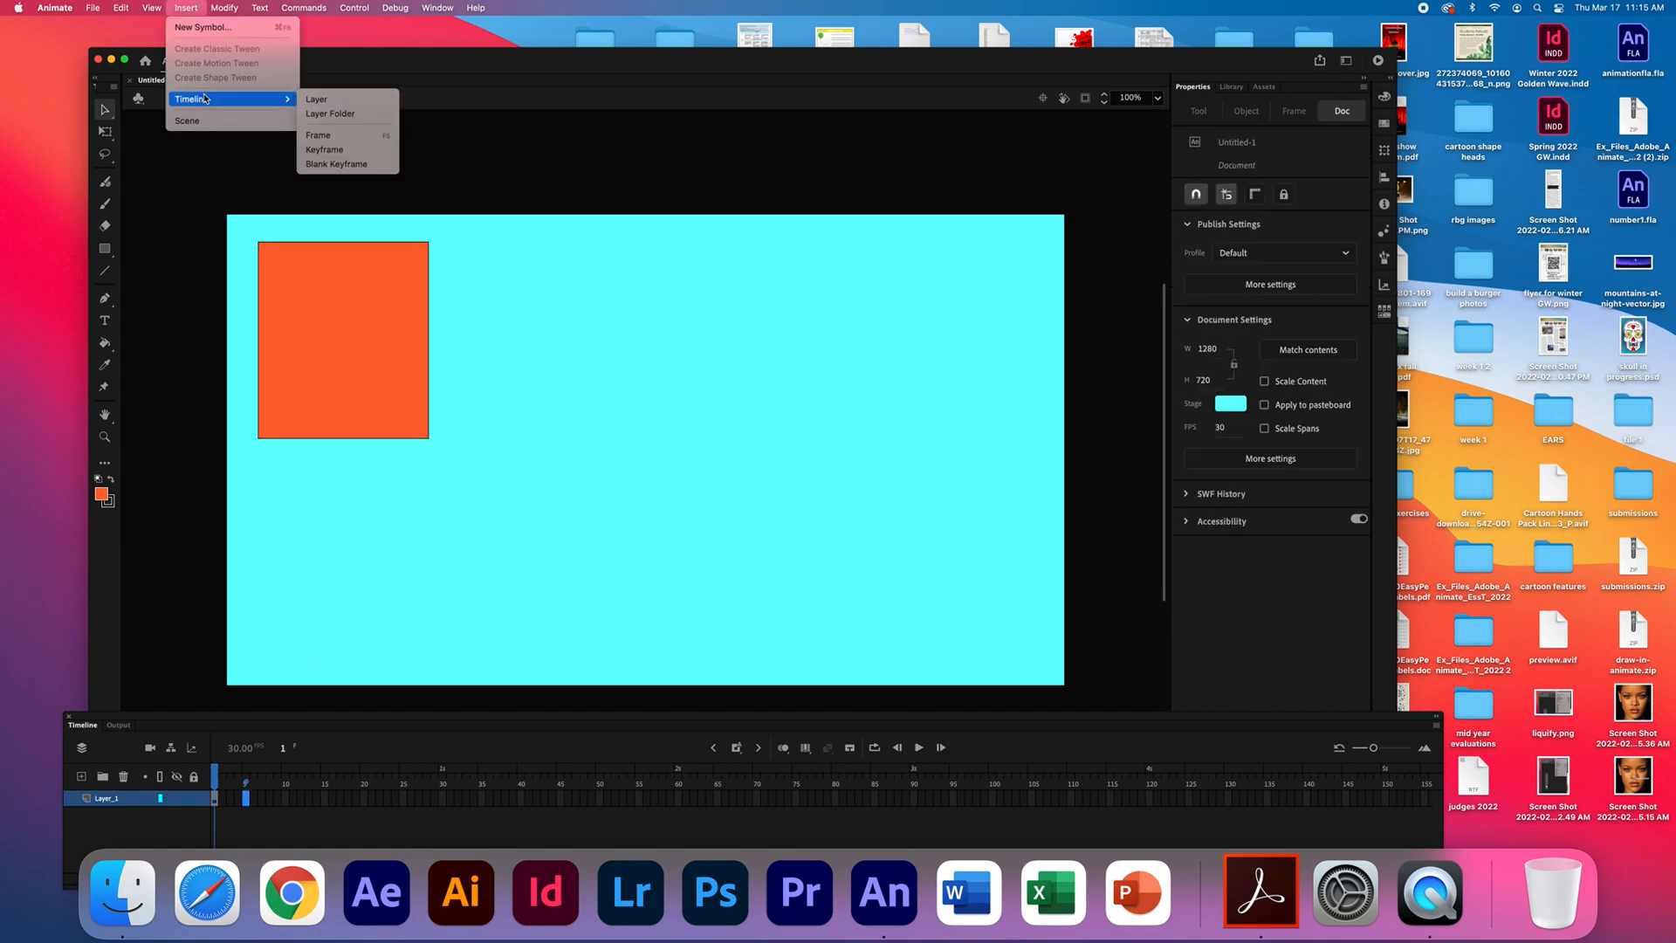
click(342, 151)
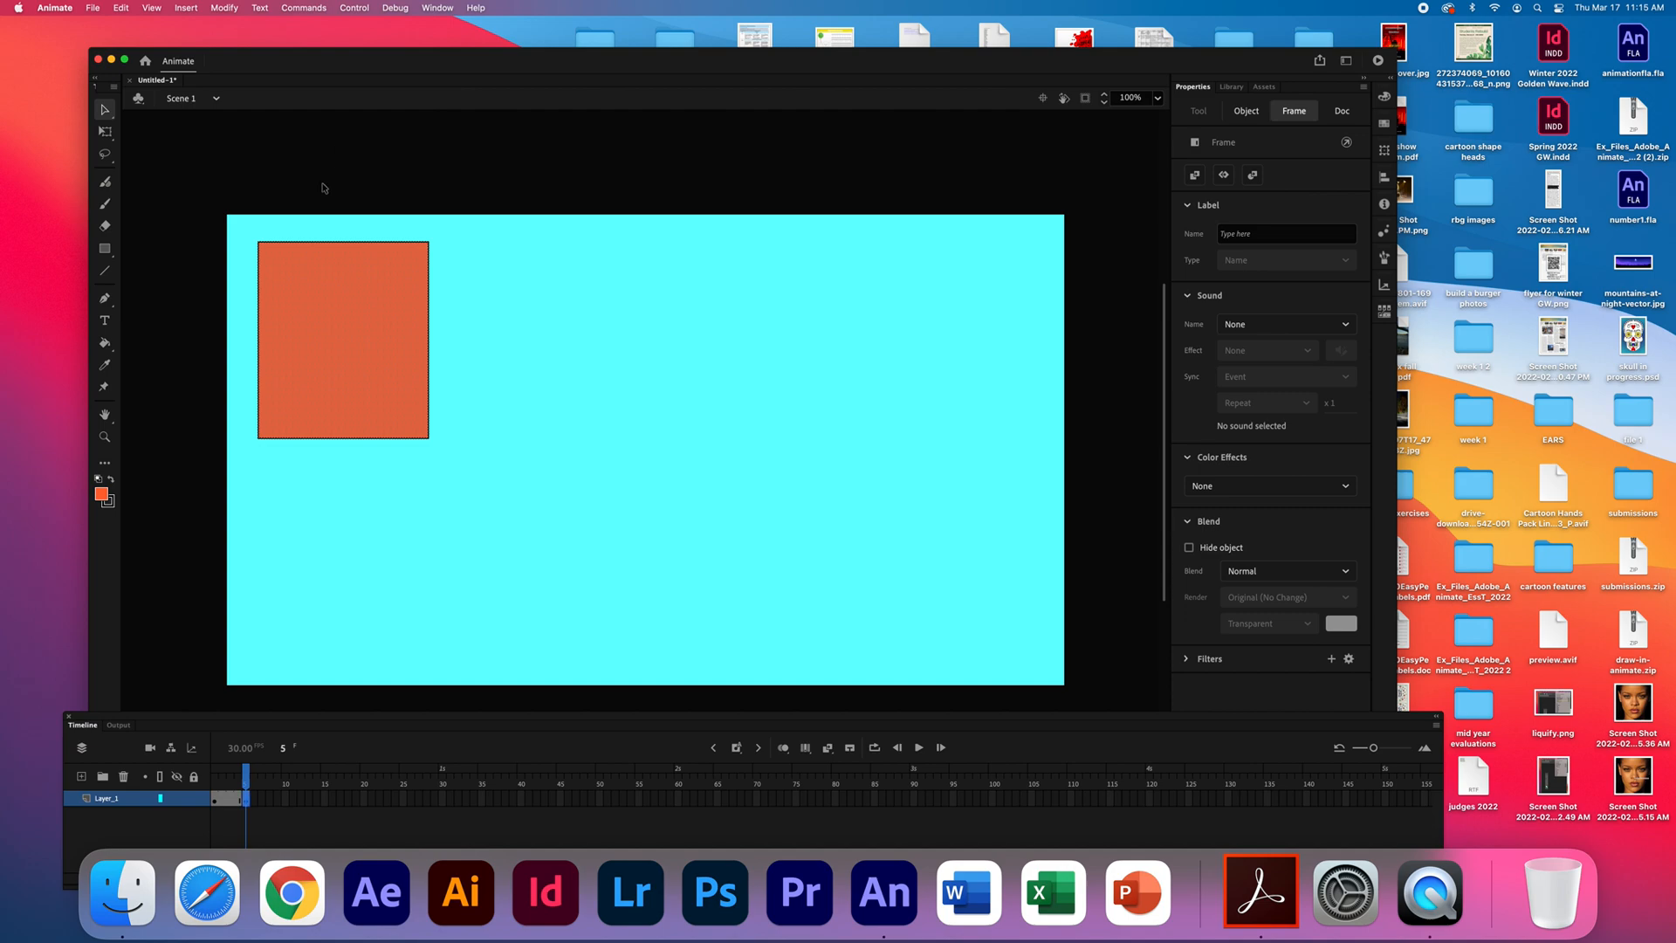
drag(351, 316, 456, 516)
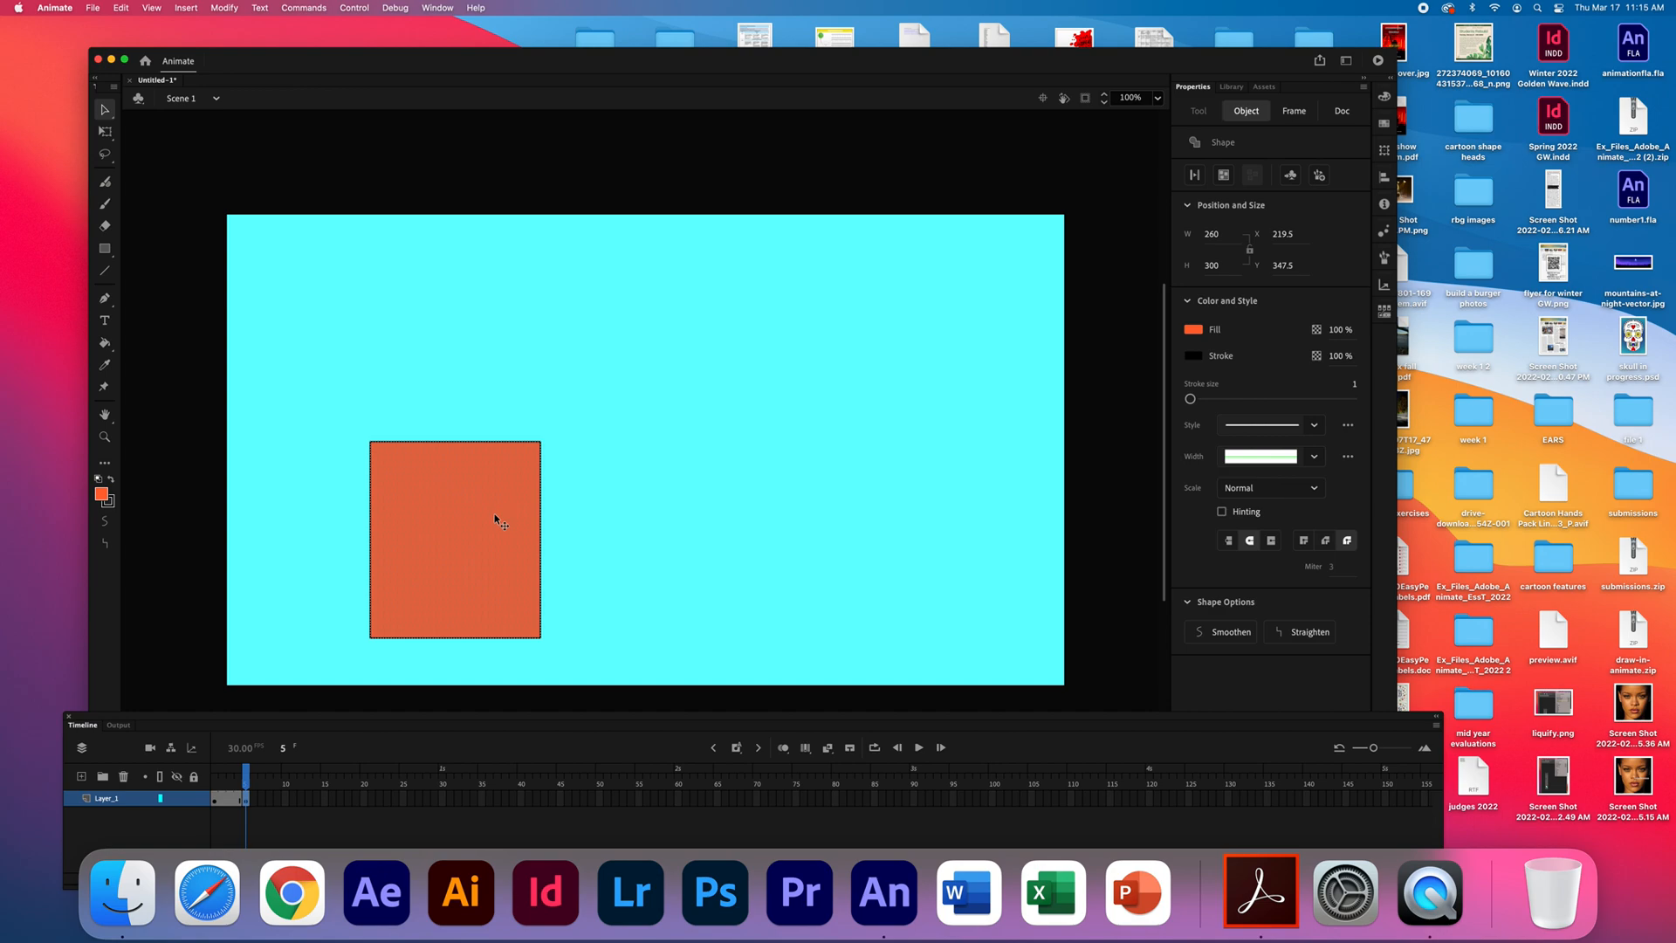
- Play back the short animation between frames 1 and 5 on the timeline
click(919, 748)
click(919, 748)
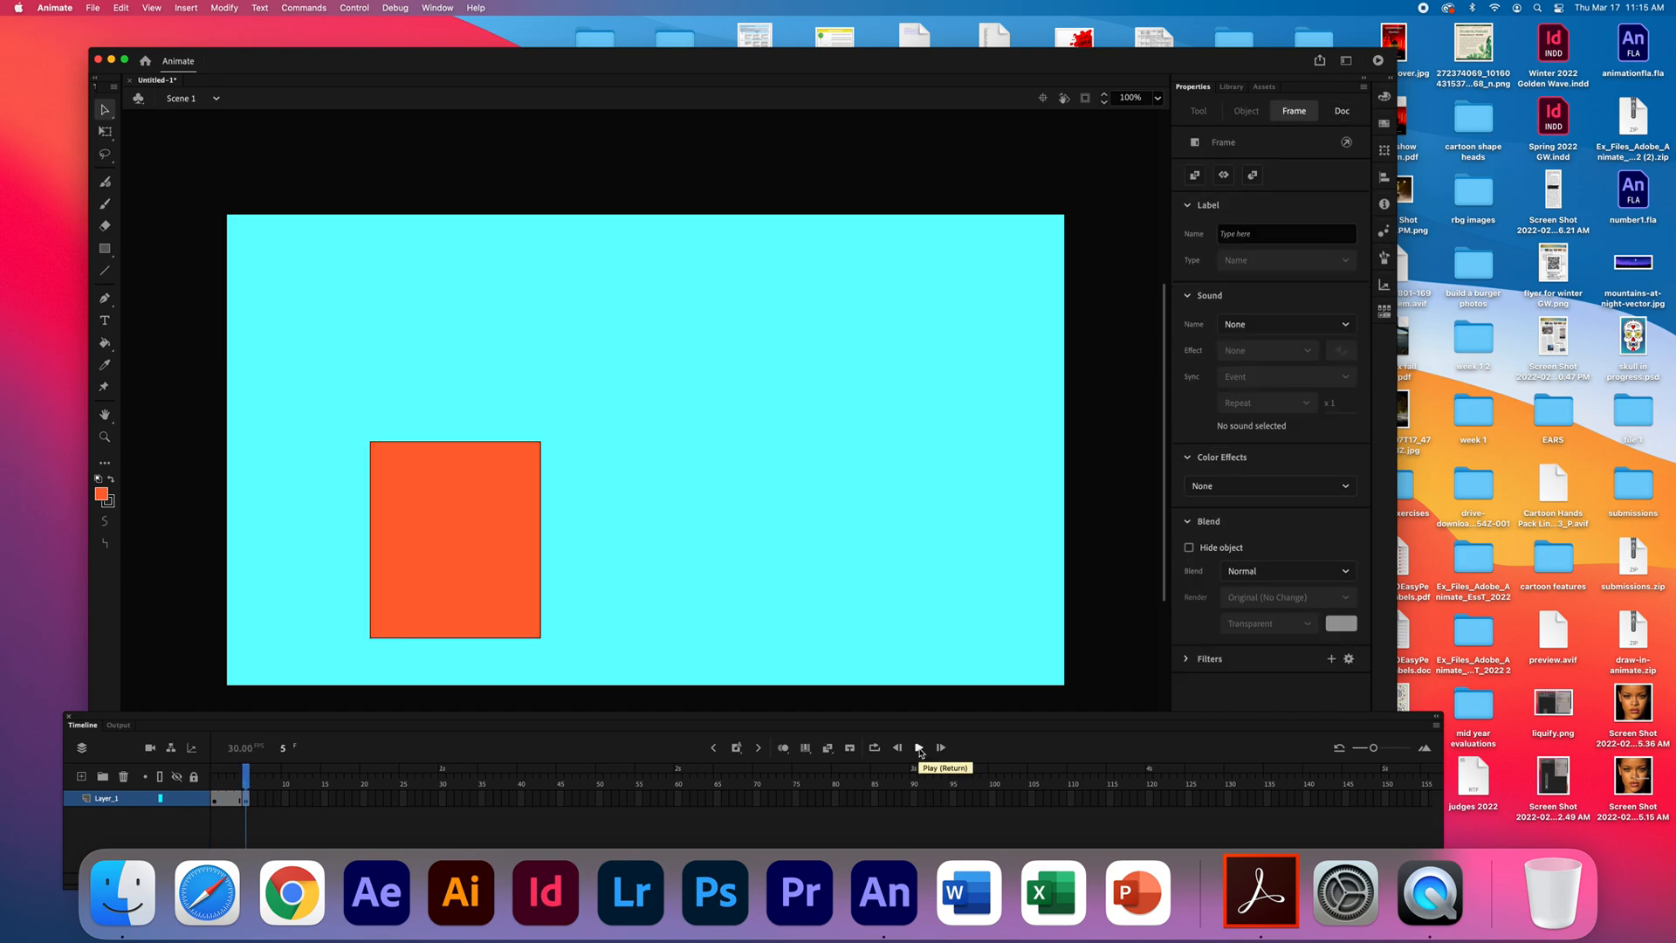
- Insert a keyframe at frame 10 of Layer_1 and move the rectangle there to about X 519.5, Y -37.5
click(285, 803)
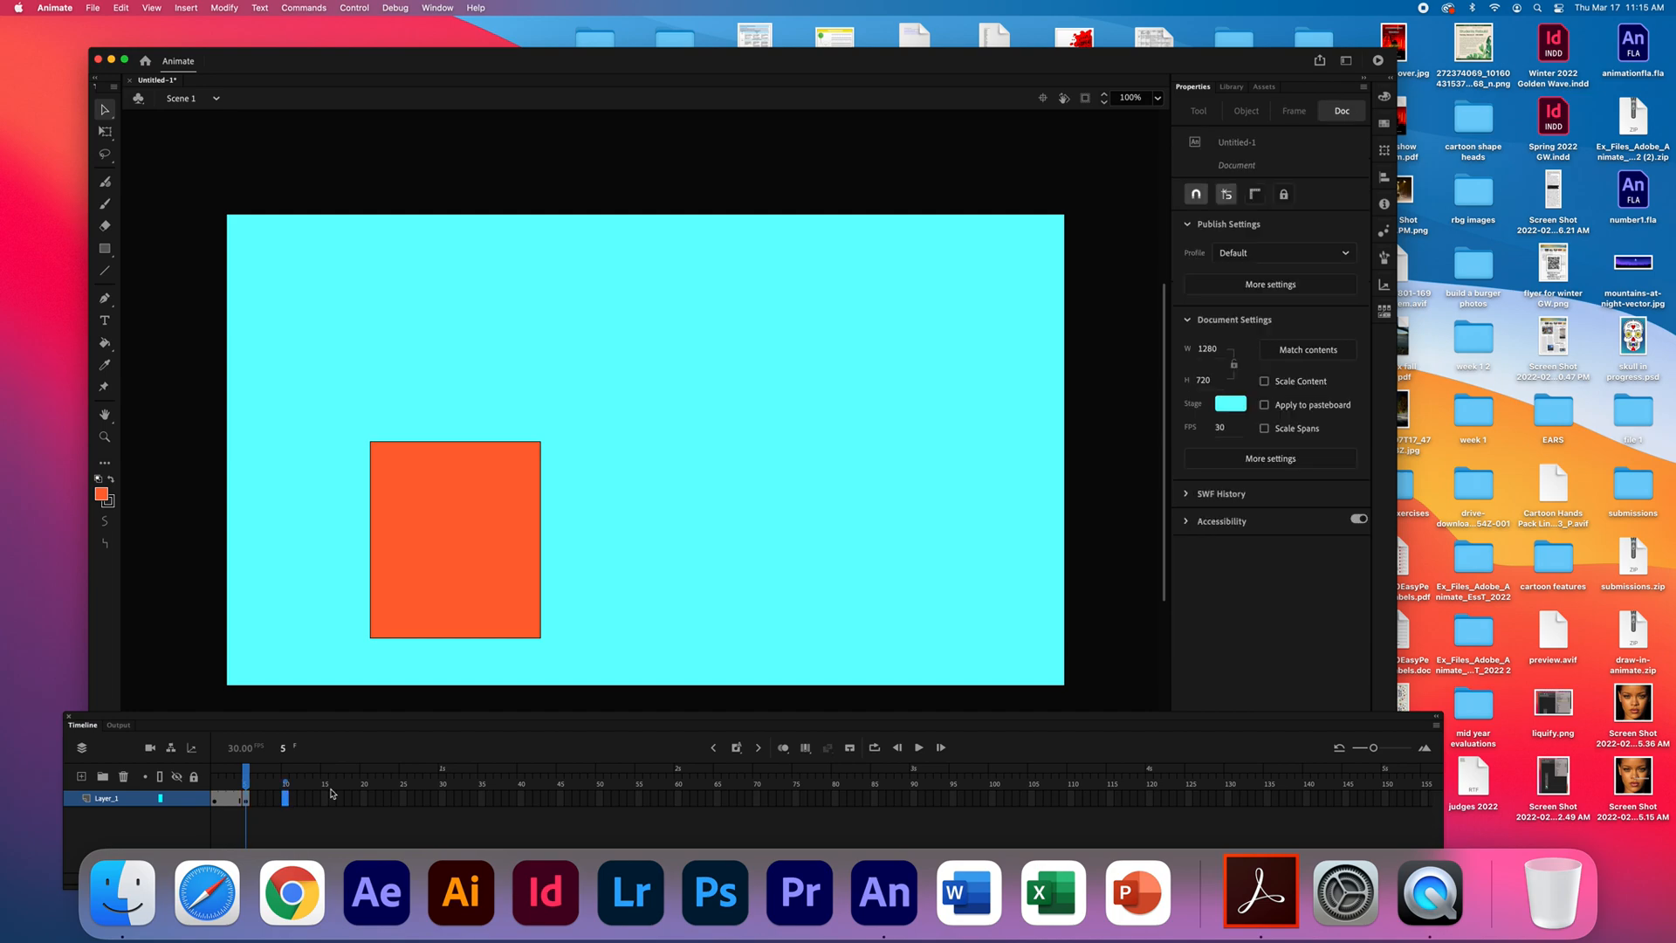
click(189, 8)
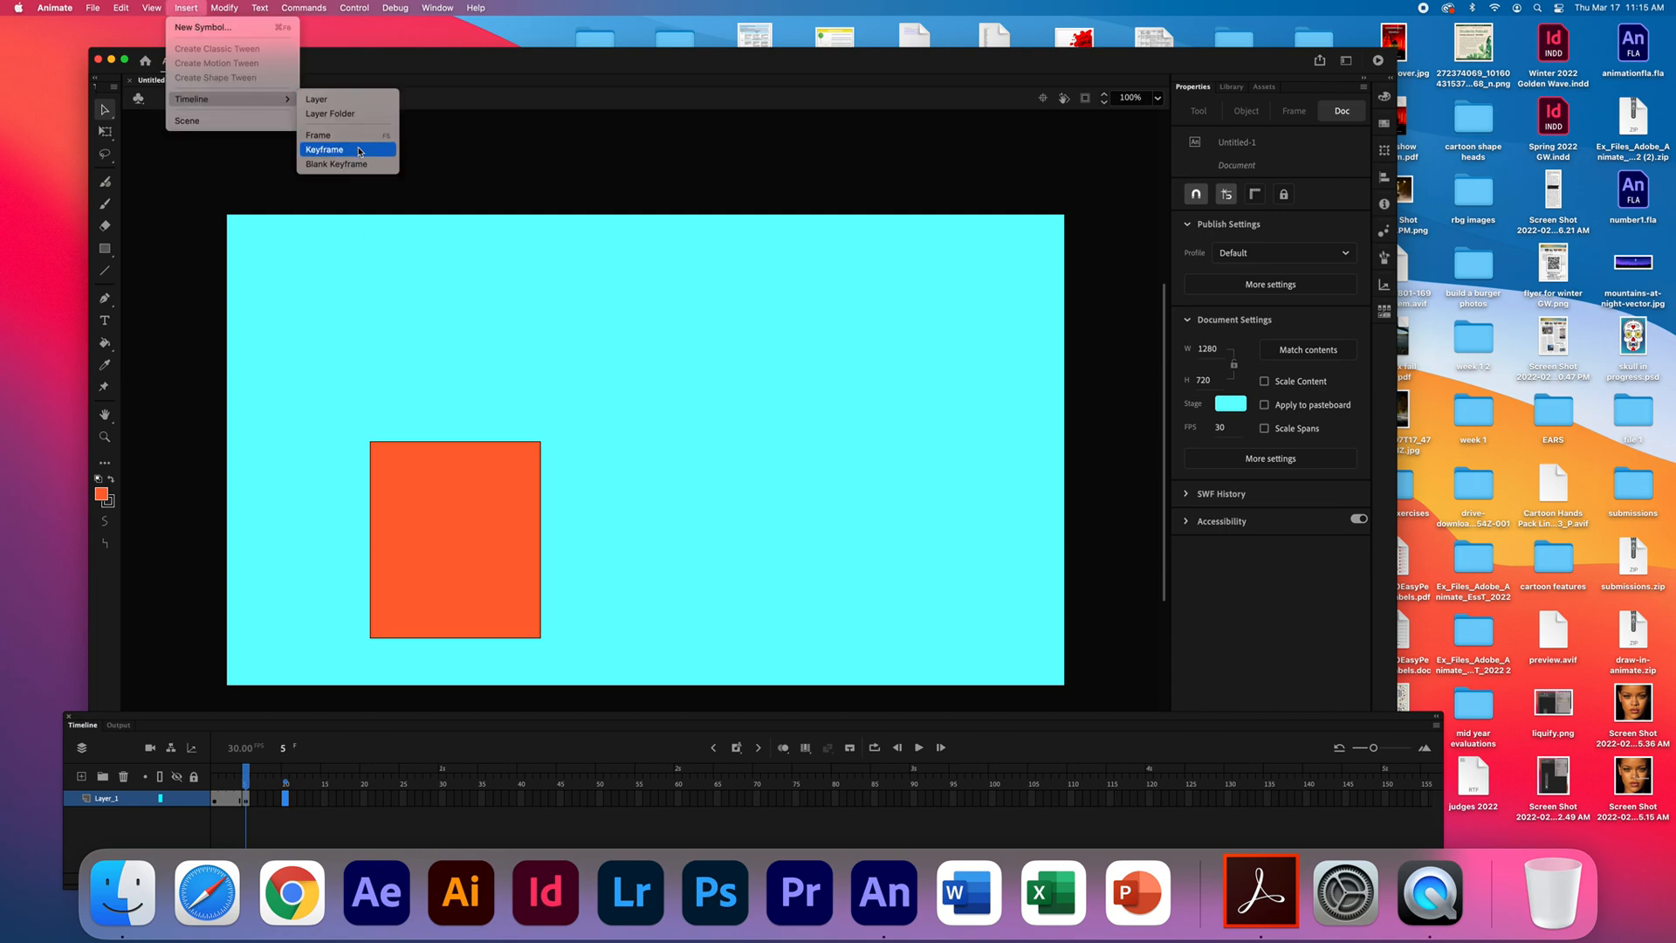
click(361, 150)
drag(500, 498, 660, 276)
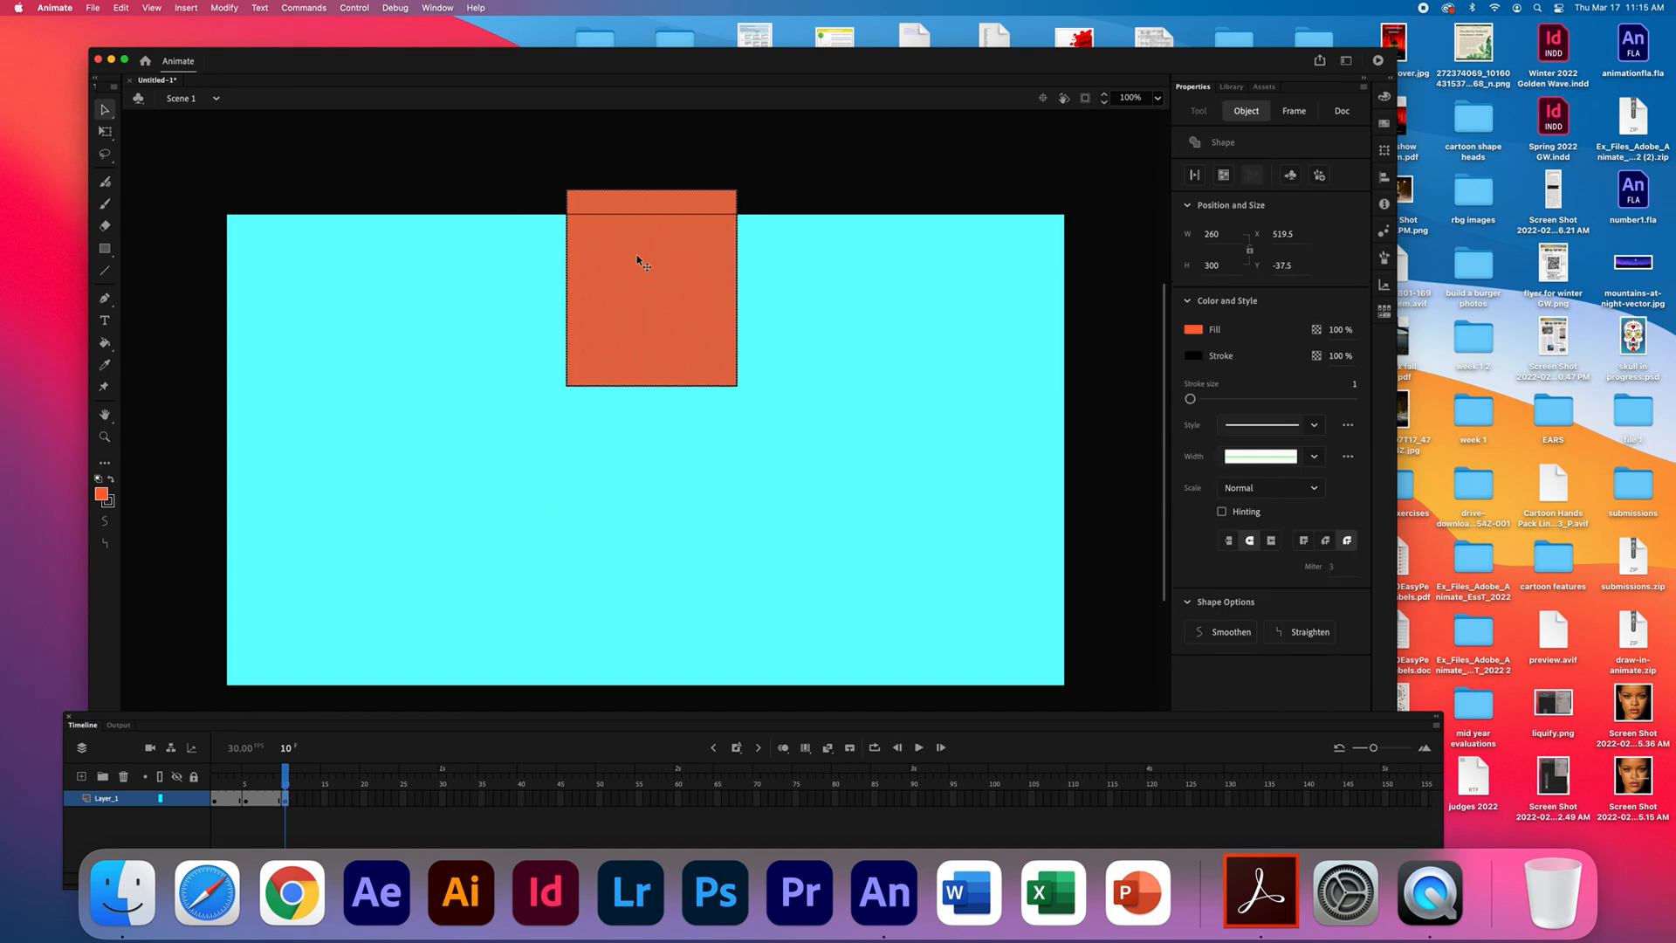
- Insert a keyframe at frame 15 of Layer_1 and move the rectangle there to about X 803.5, Y 378.5
click(324, 798)
click(324, 799)
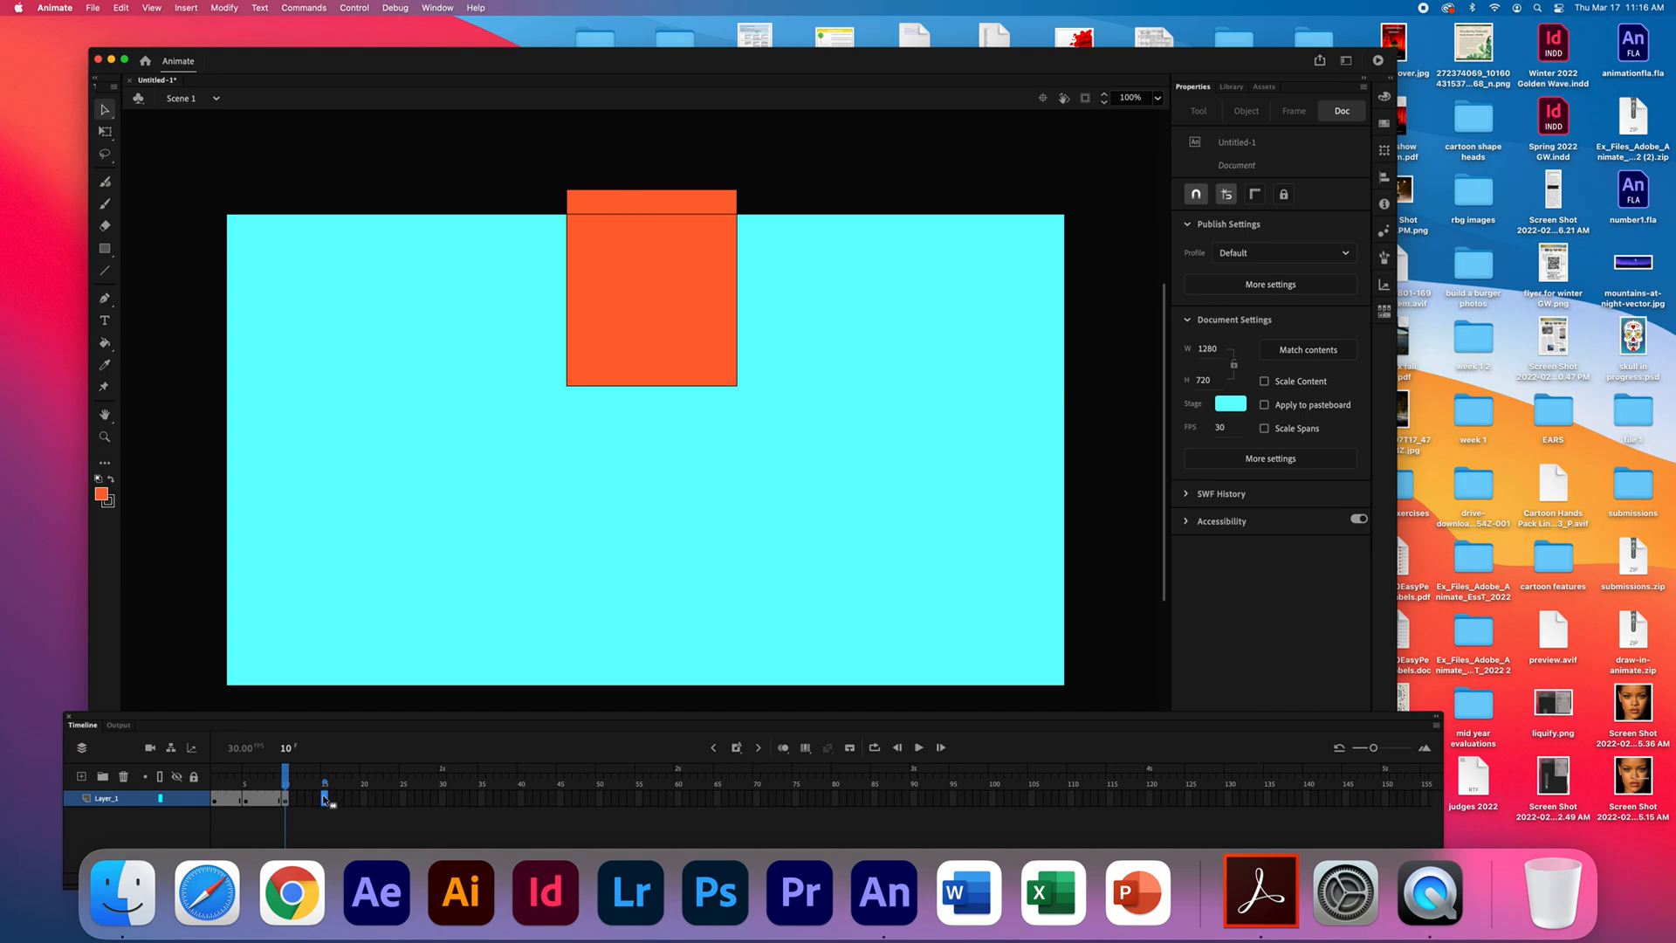
right_click(324, 799)
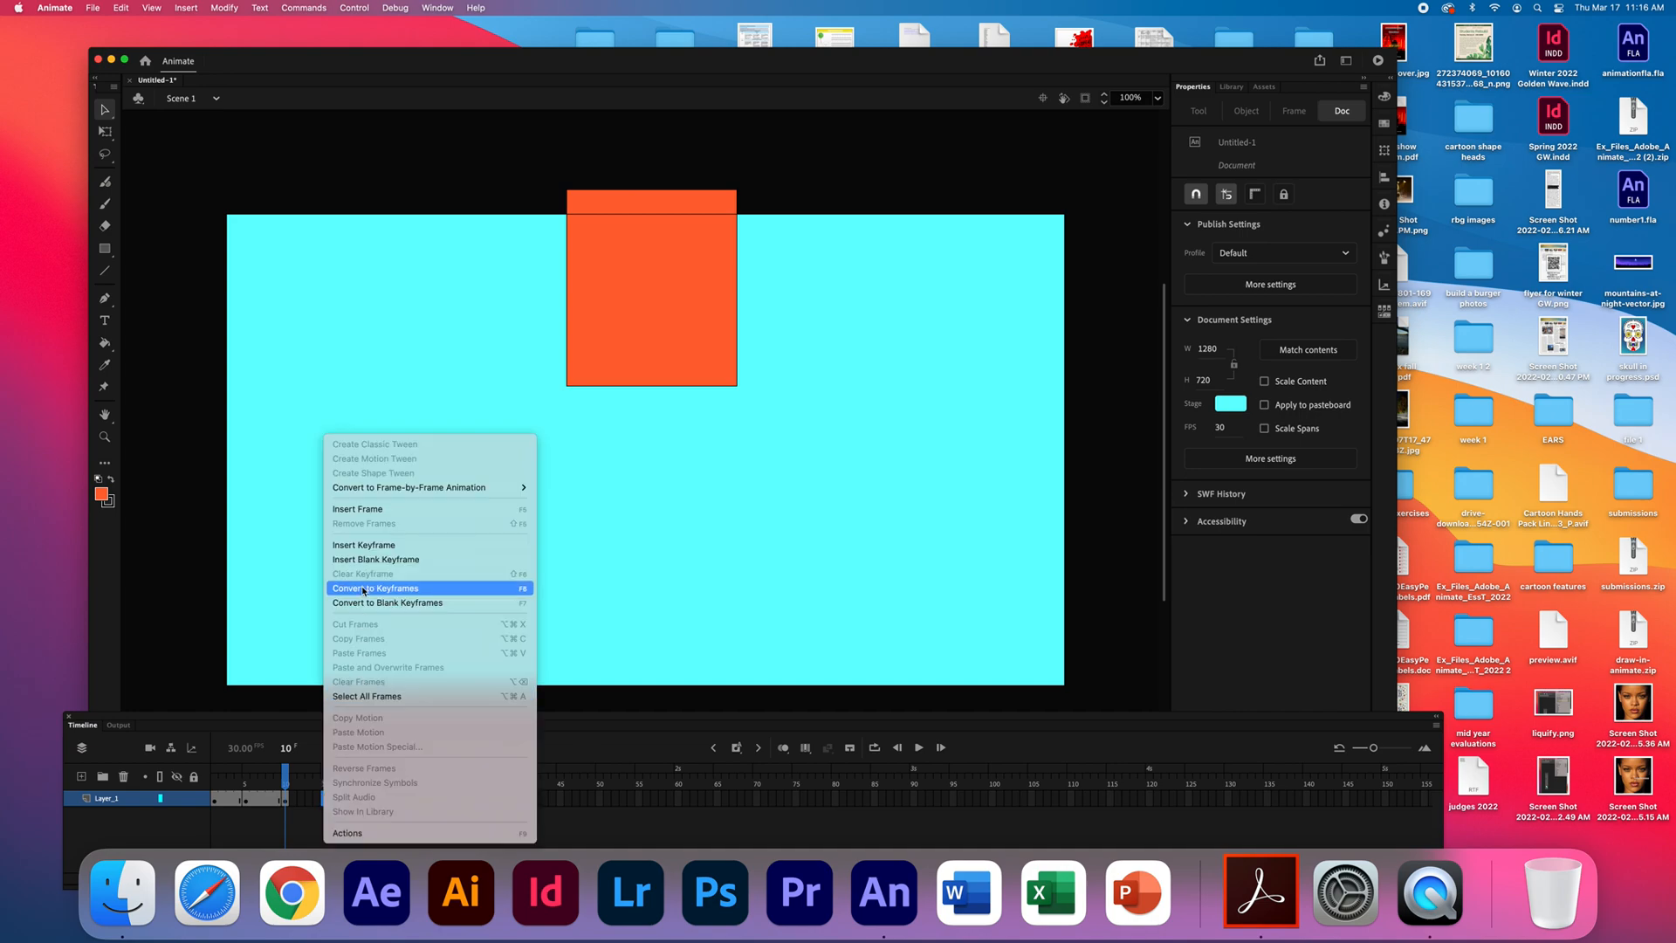
click(364, 546)
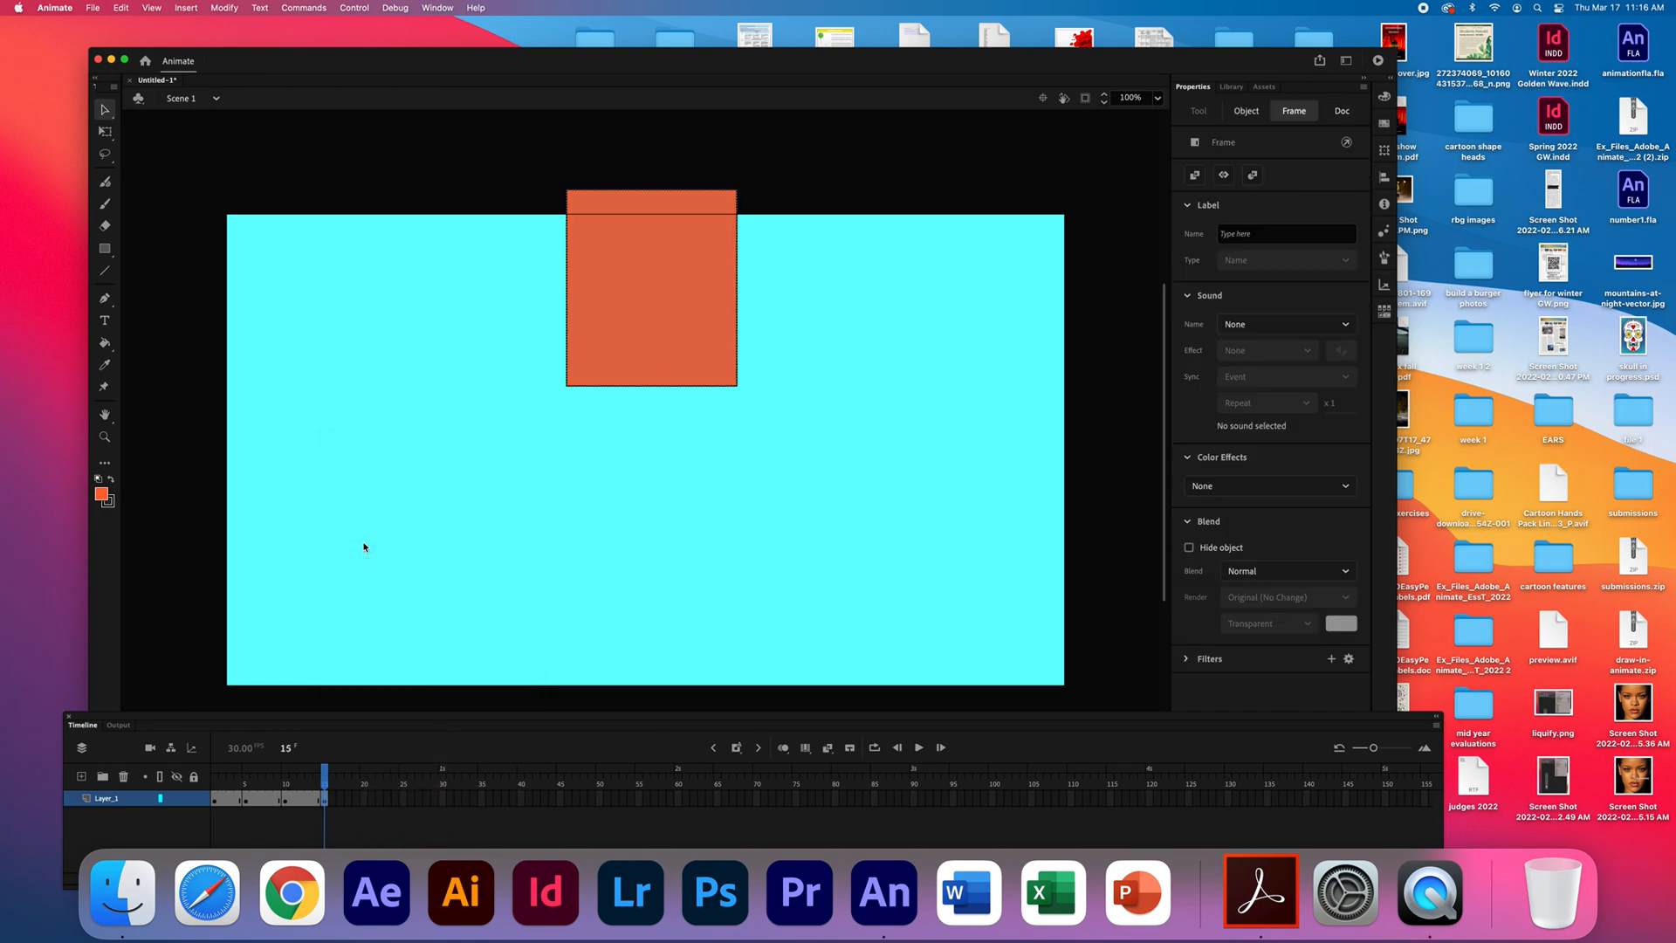
drag(673, 287, 865, 576)
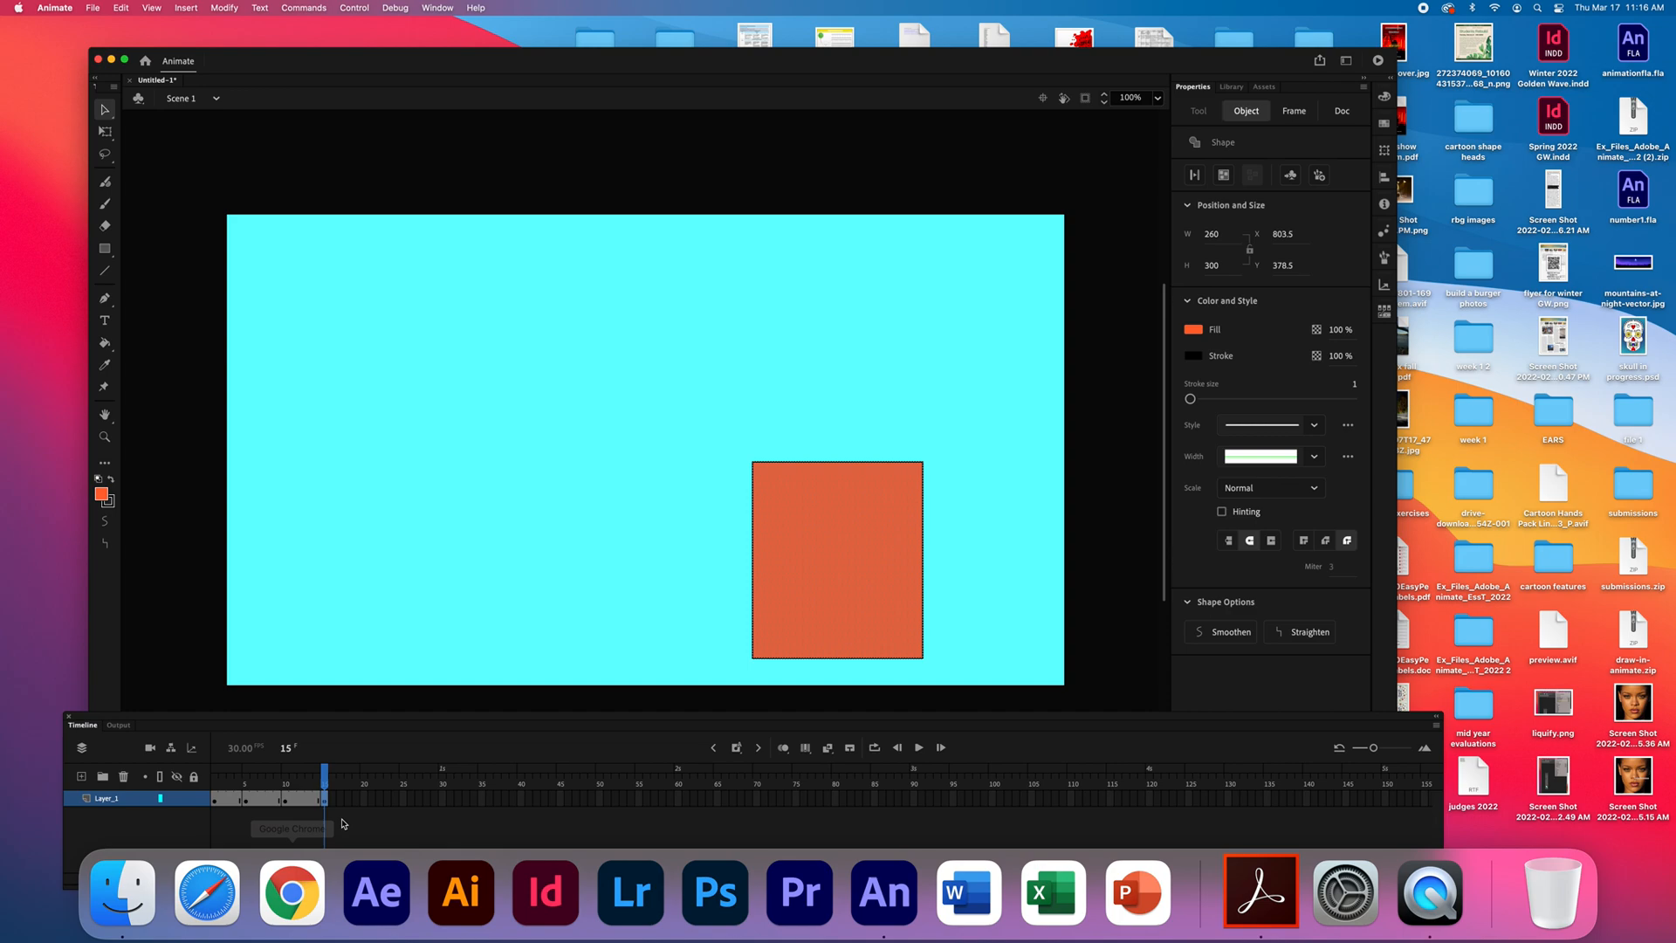
- Insert a keyframe at frame 20 of Layer_1 and move the rectangle there to about X 972.5, Y -121.5
right_click(363, 799)
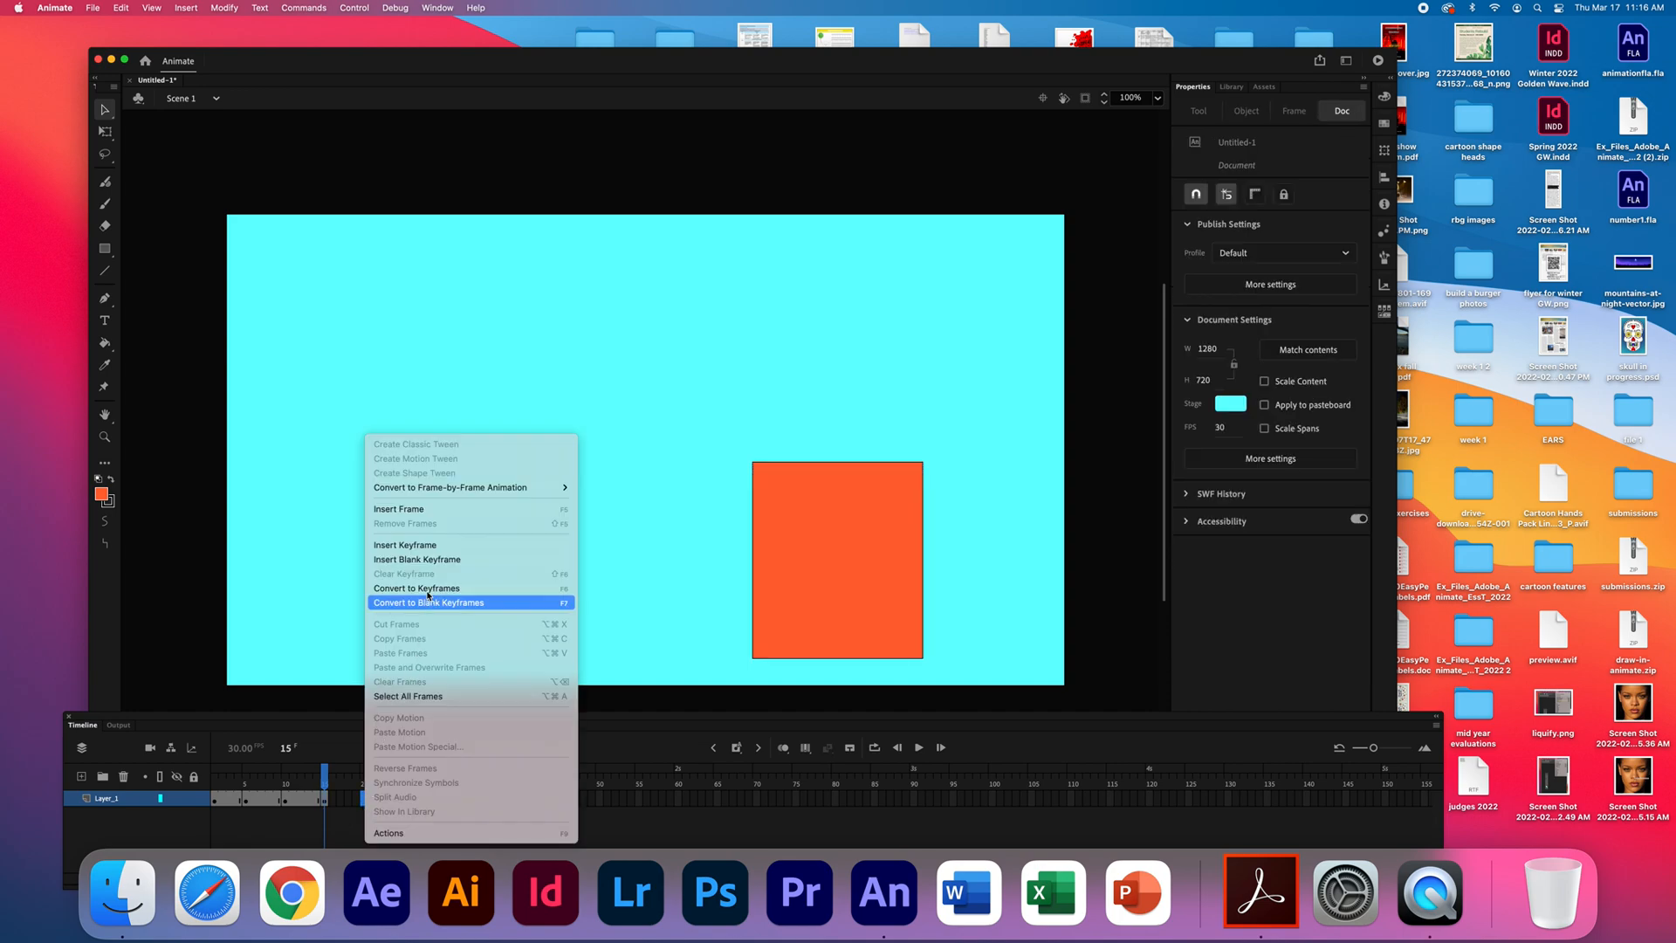
click(428, 542)
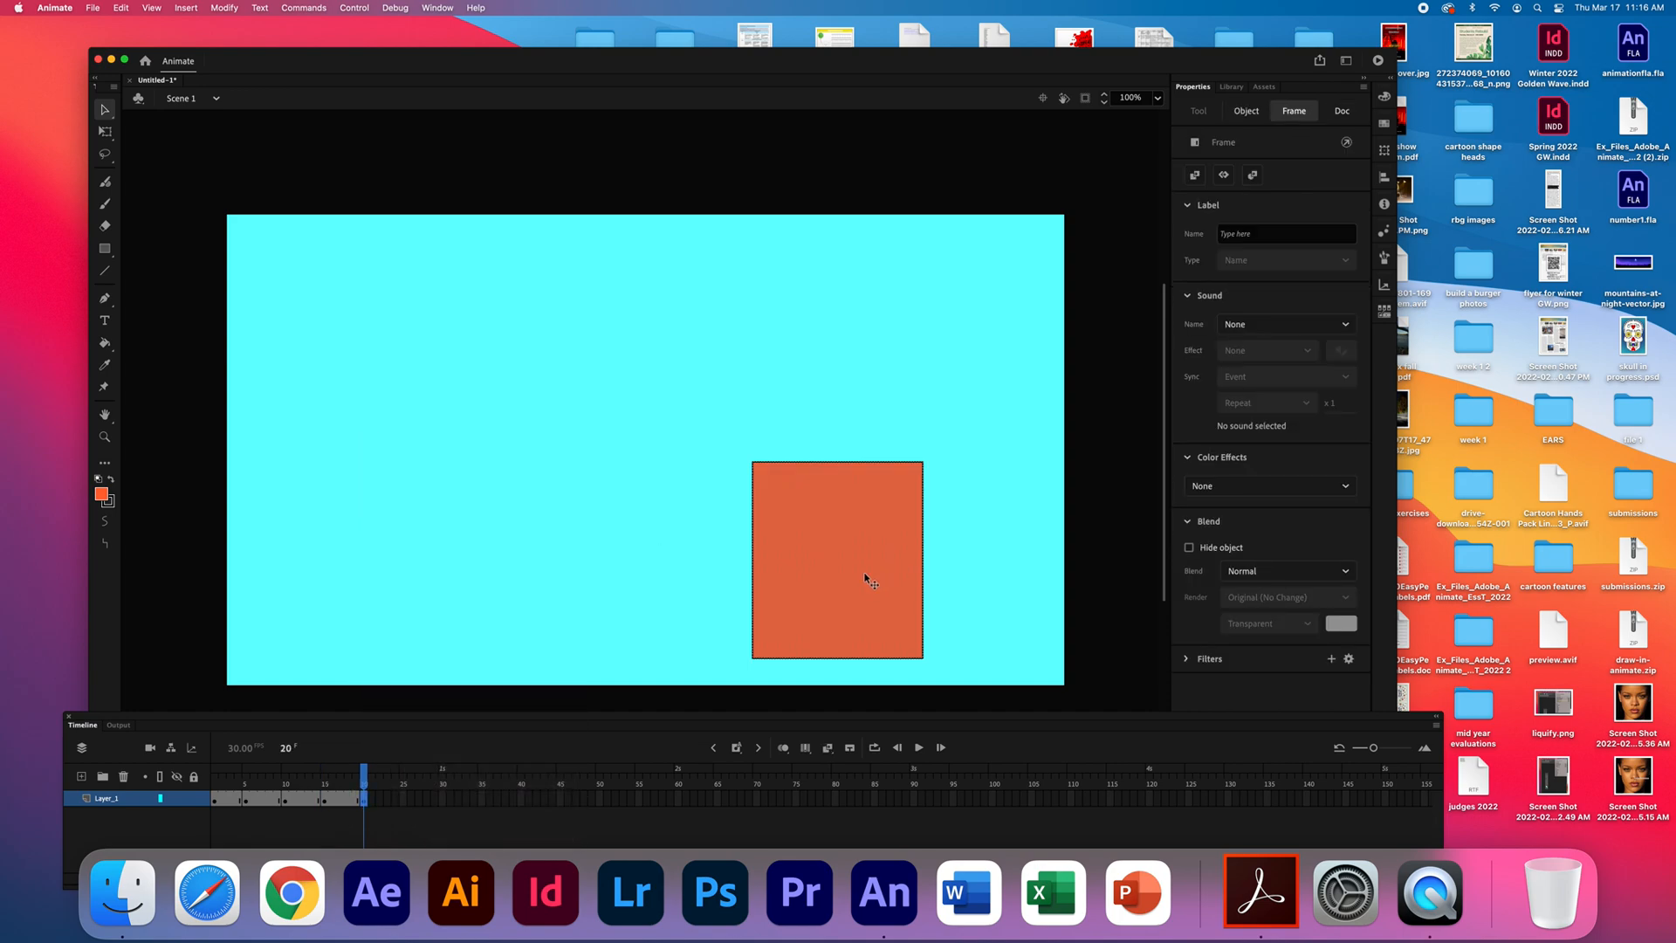
drag(869, 582, 971, 251)
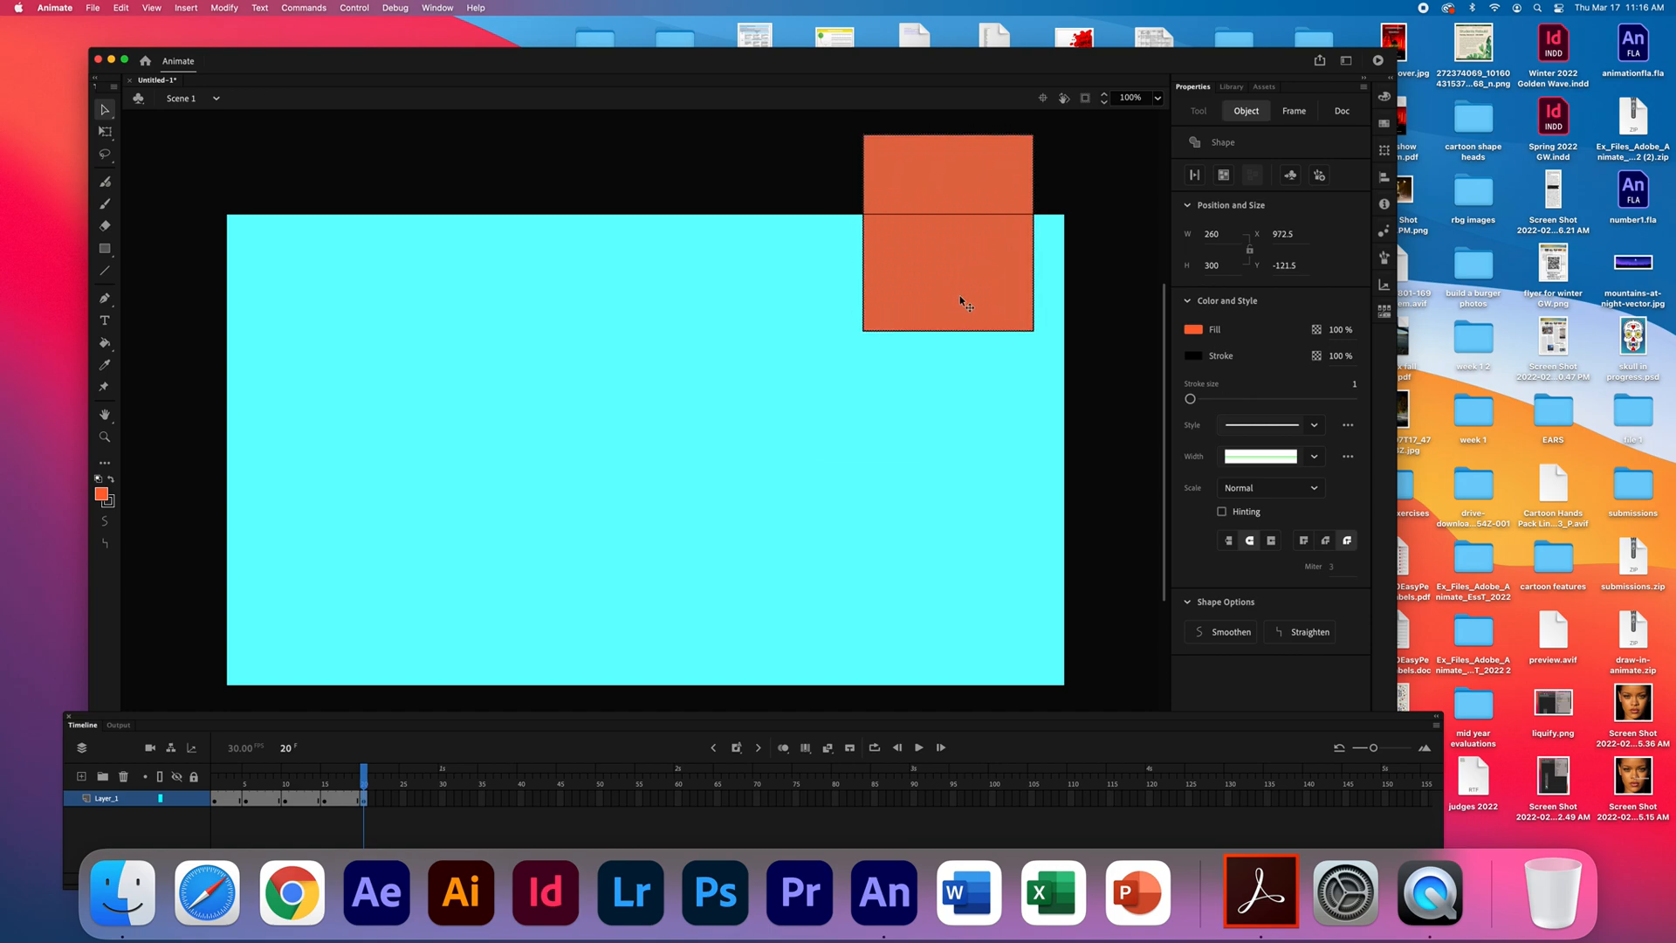
- Insert a keyframe at frame 25 of Layer_1 and move the rectangle there to about X 180.5, Y 197.5
right_click(403, 803)
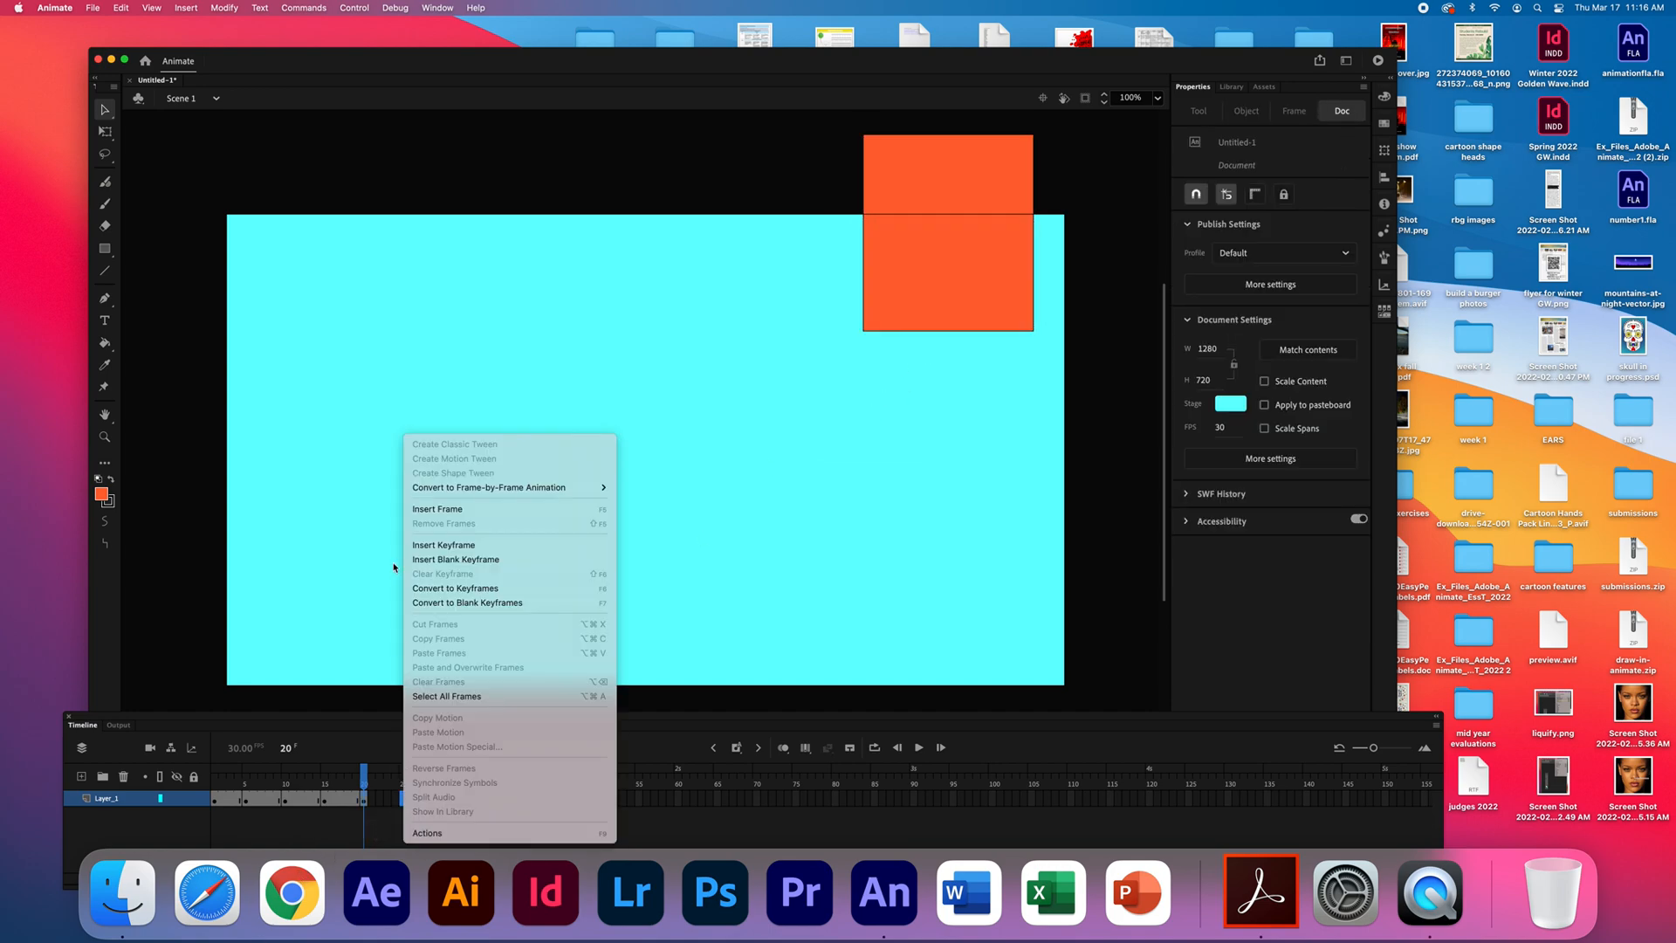
click(444, 545)
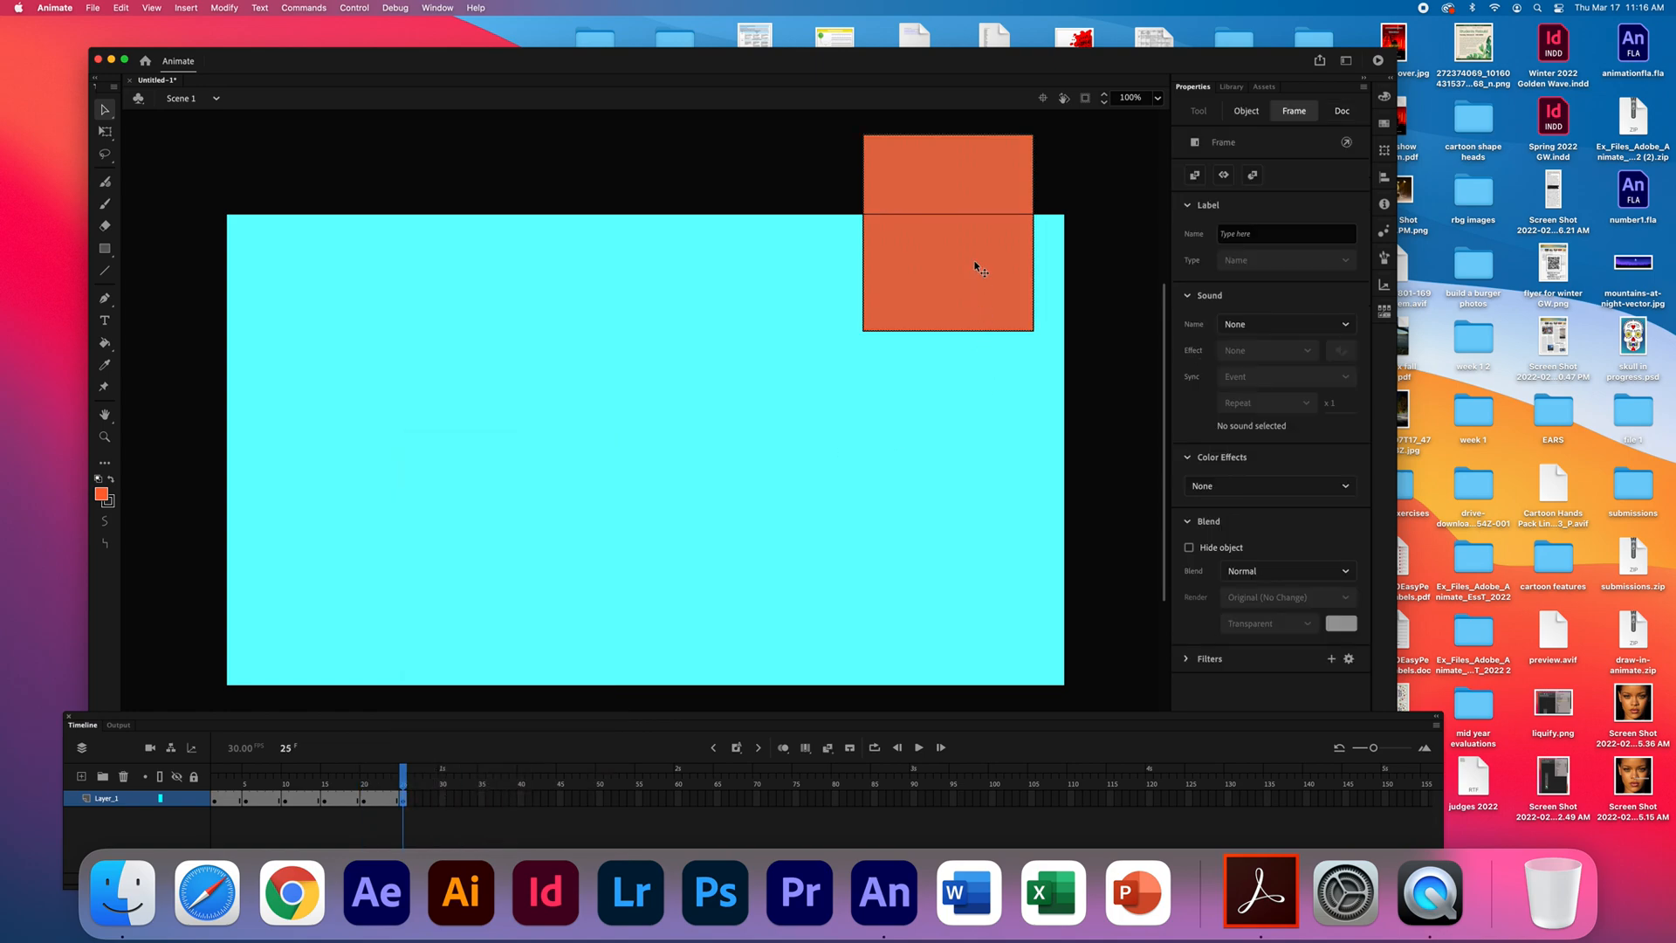
drag(903, 279, 455, 473)
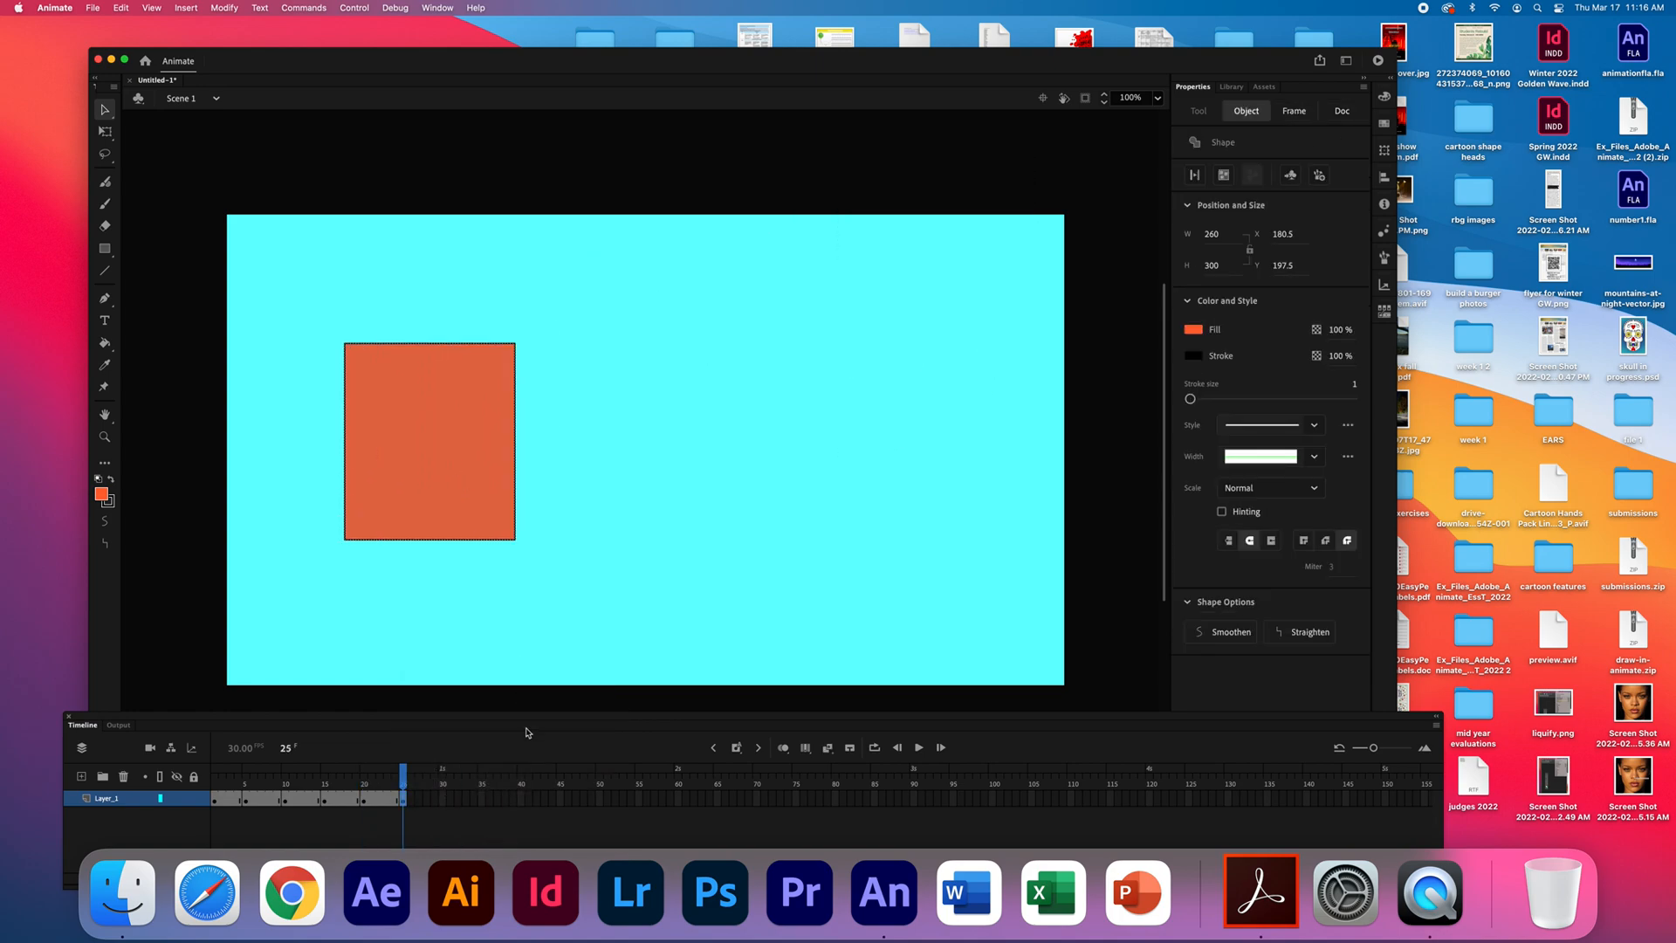
- Insert a keyframe at frame 30 of Layer_1 and move the rectangle there to about X 831.5, Y 343.5
right_click(441, 803)
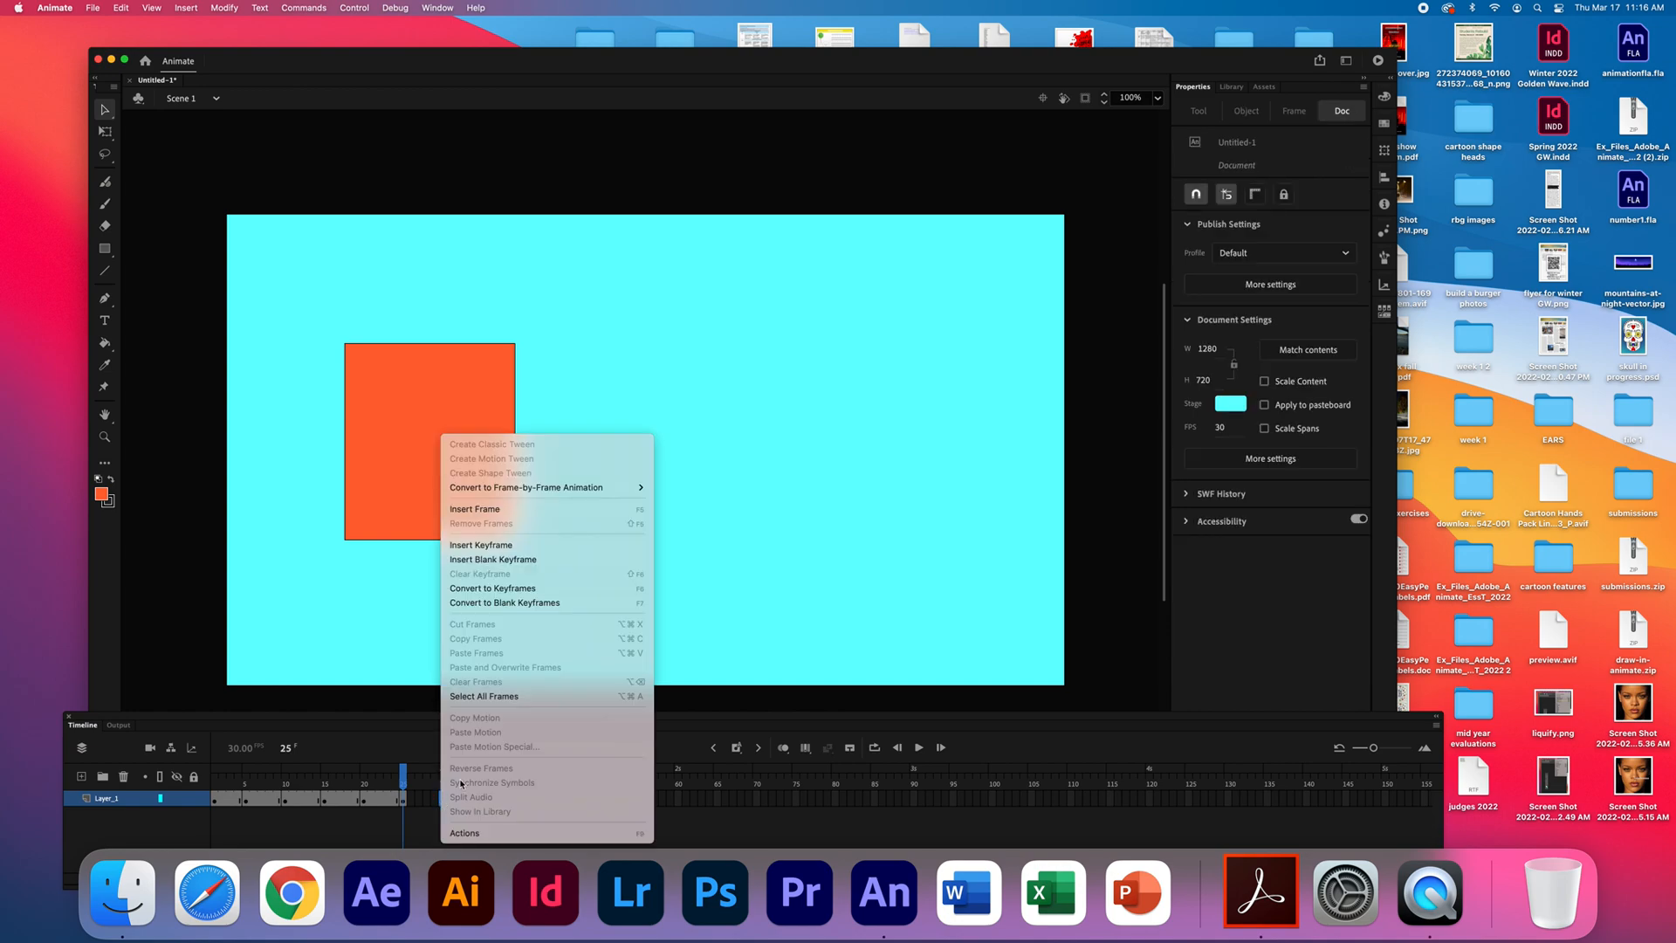
click(508, 544)
click(441, 442)
drag(441, 442, 856, 548)
right_click(852, 548)
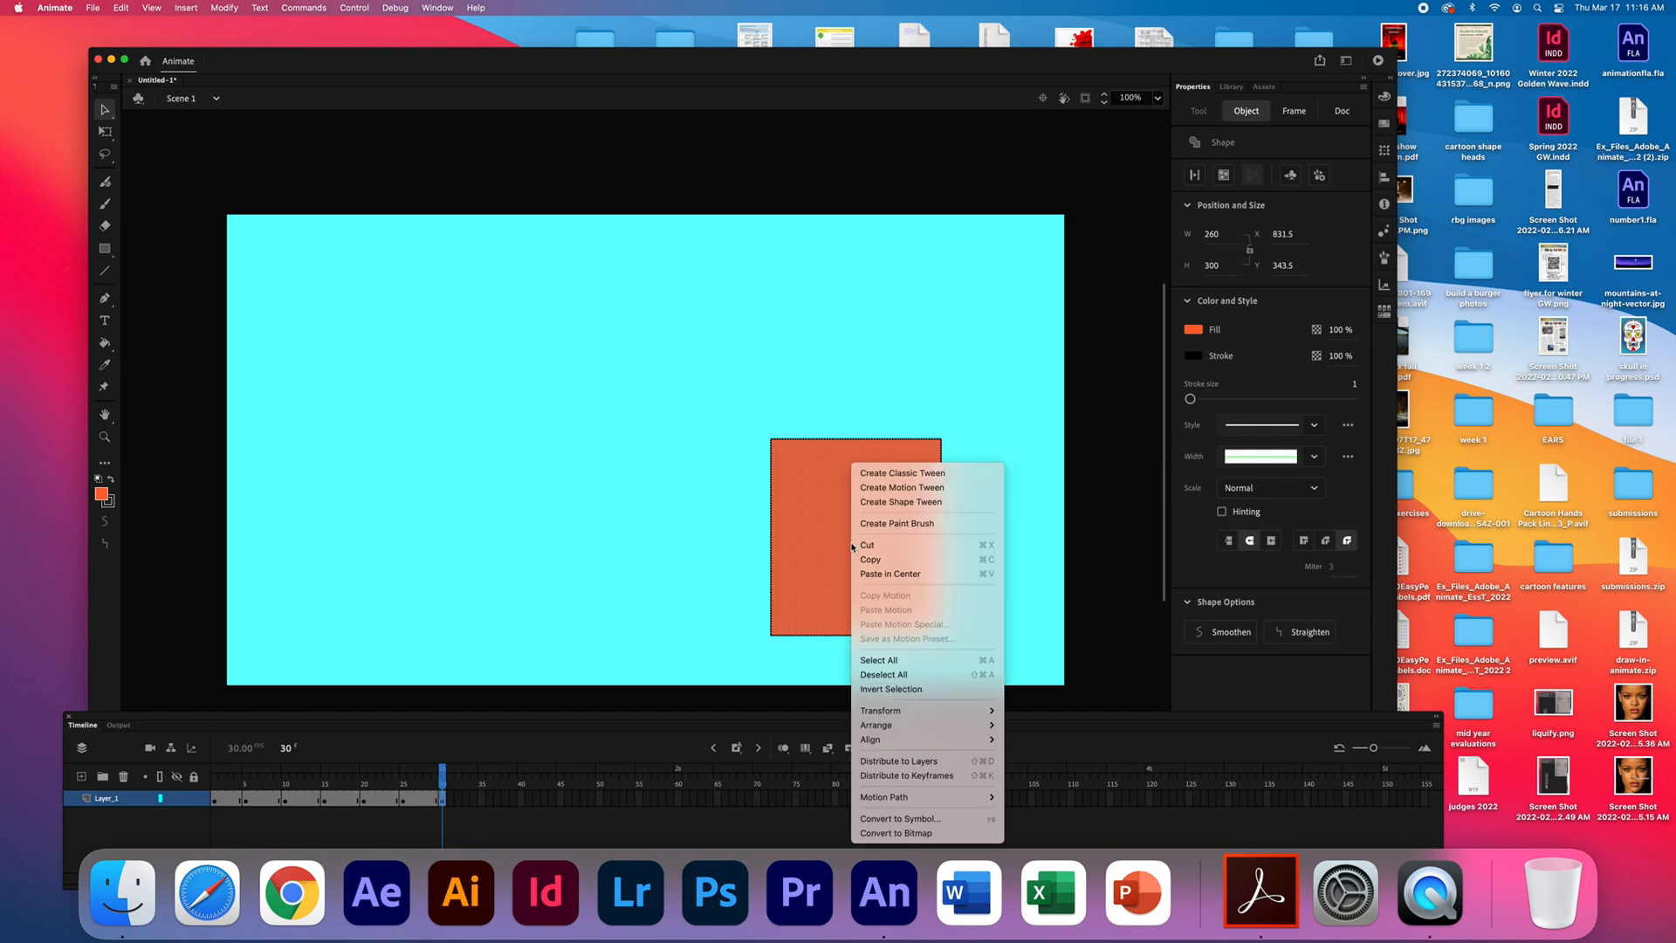
key(Escape)
right_click(867, 546)
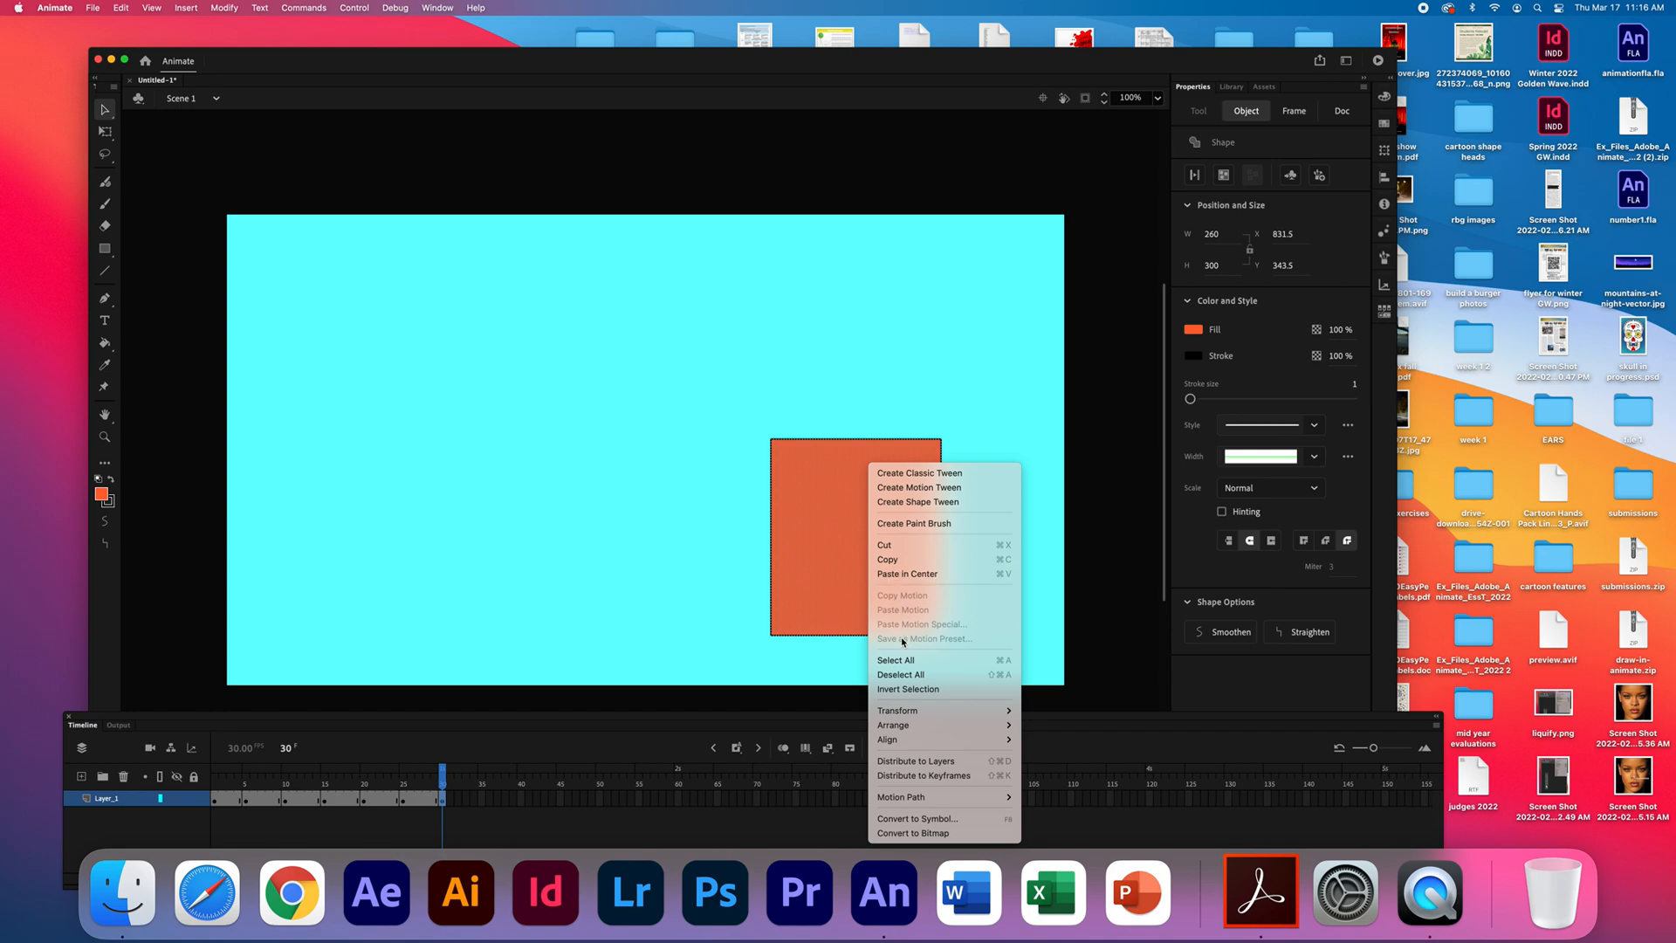
key(Escape)
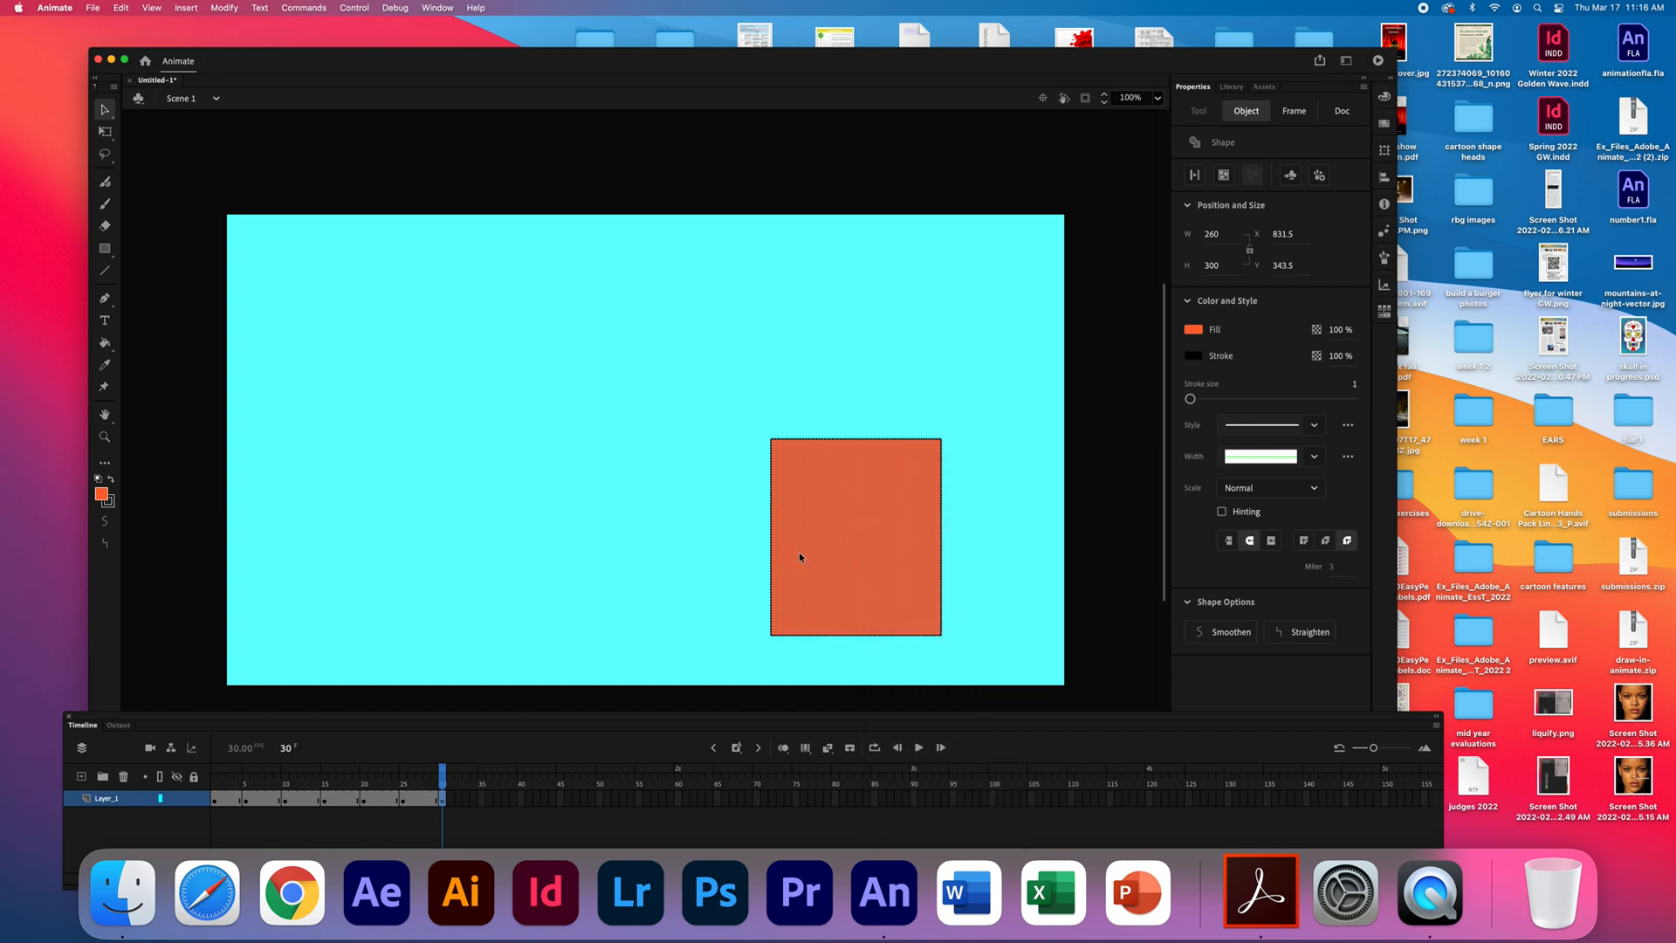
right_click(822, 529)
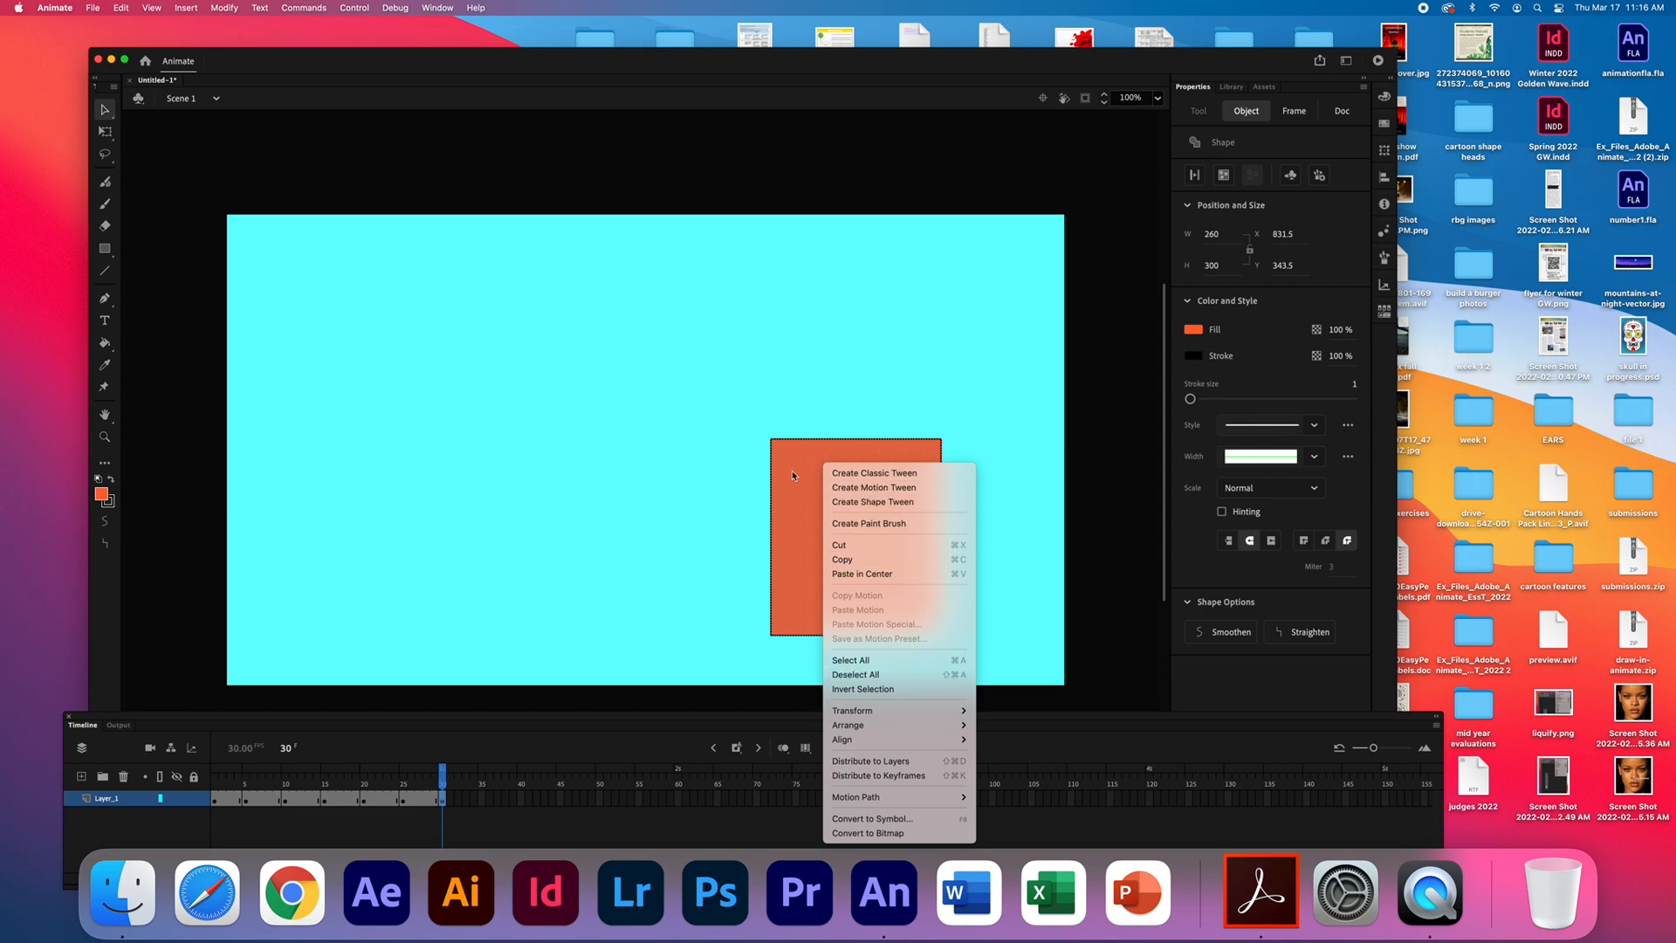
click(485, 801)
- Insert a keyframe at frame 35 of Layer_1 and move the rectangle there to about X 225.5, Y 105.5
click(487, 801)
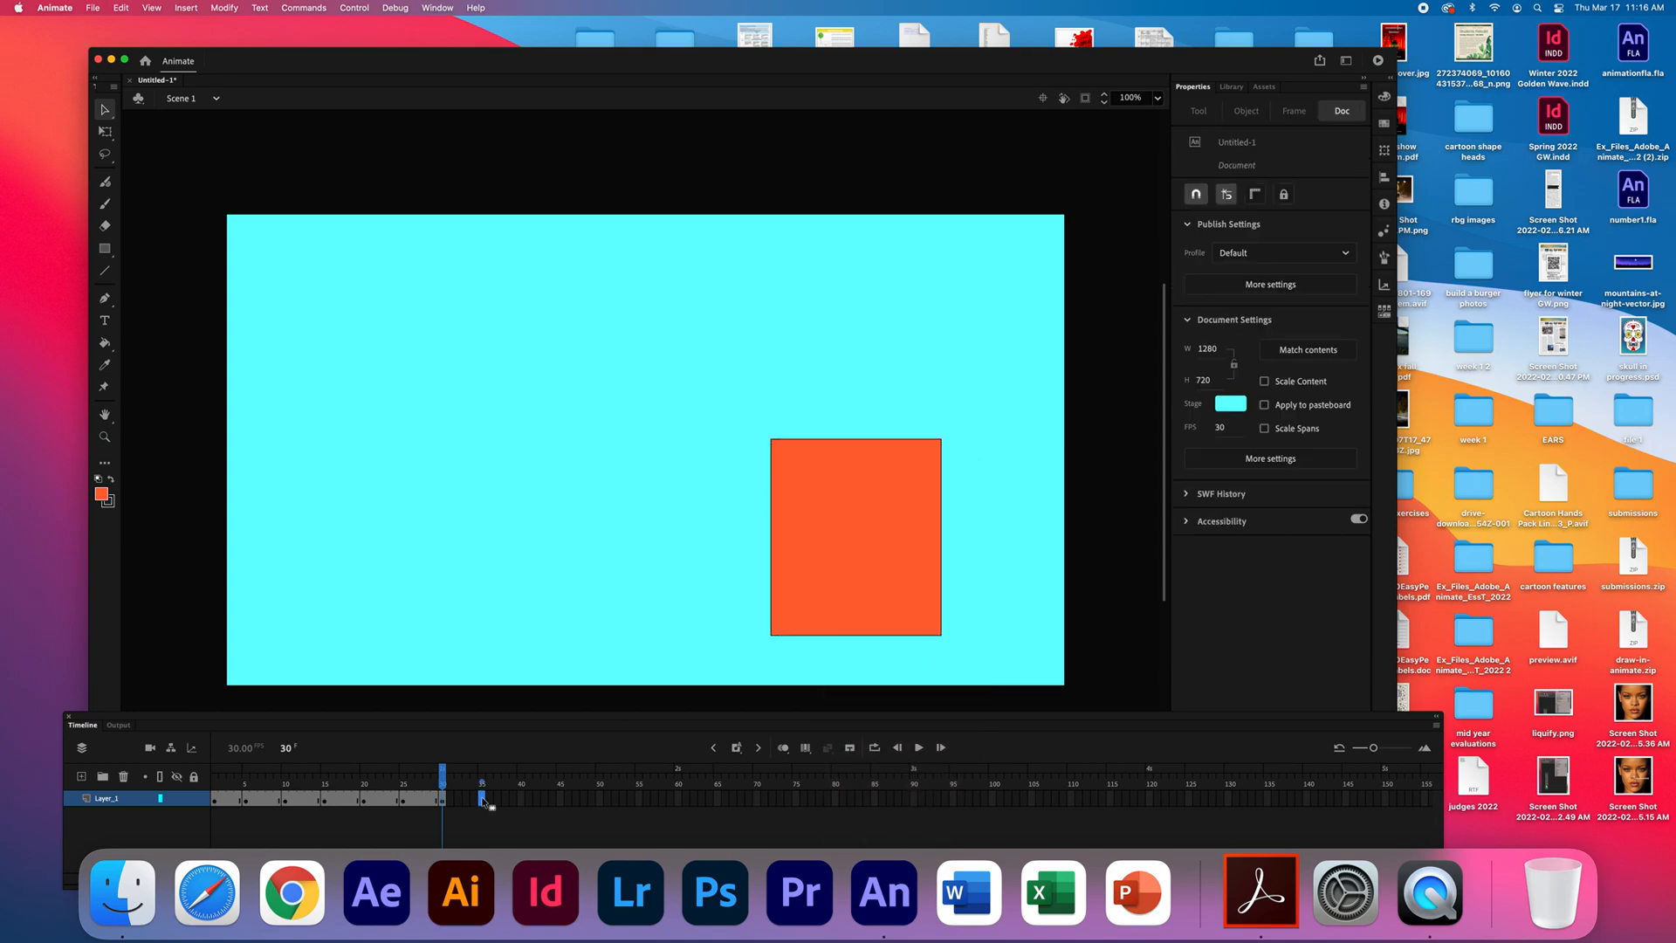
right_click(485, 801)
click(533, 545)
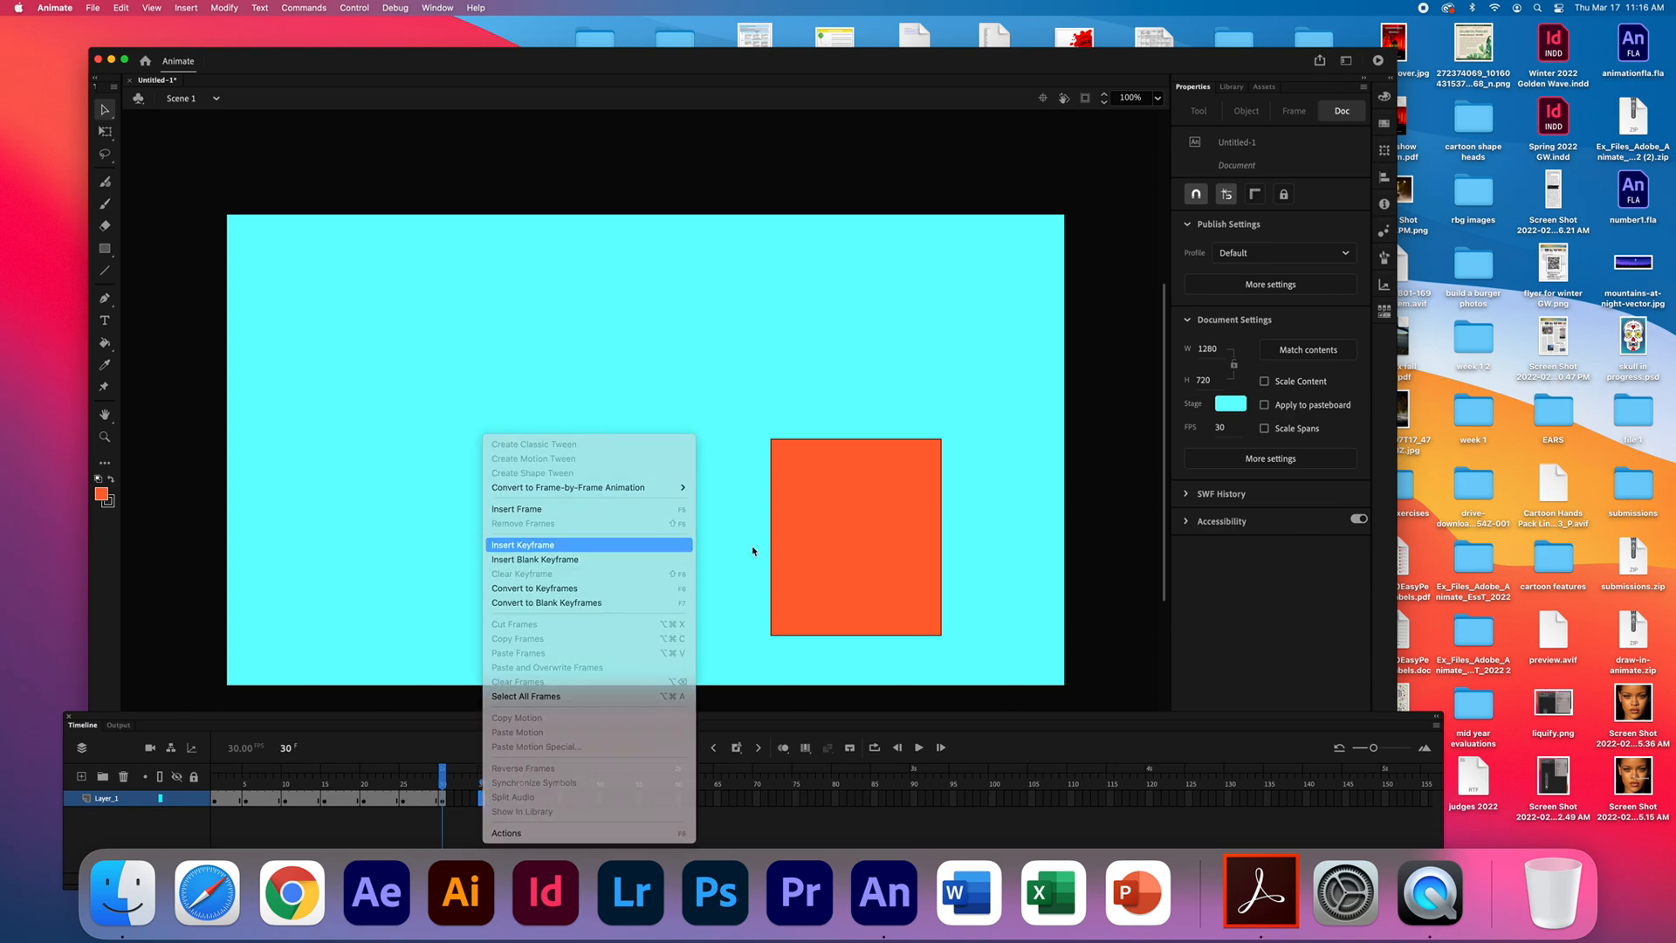
drag(446, 391, 439, 385)
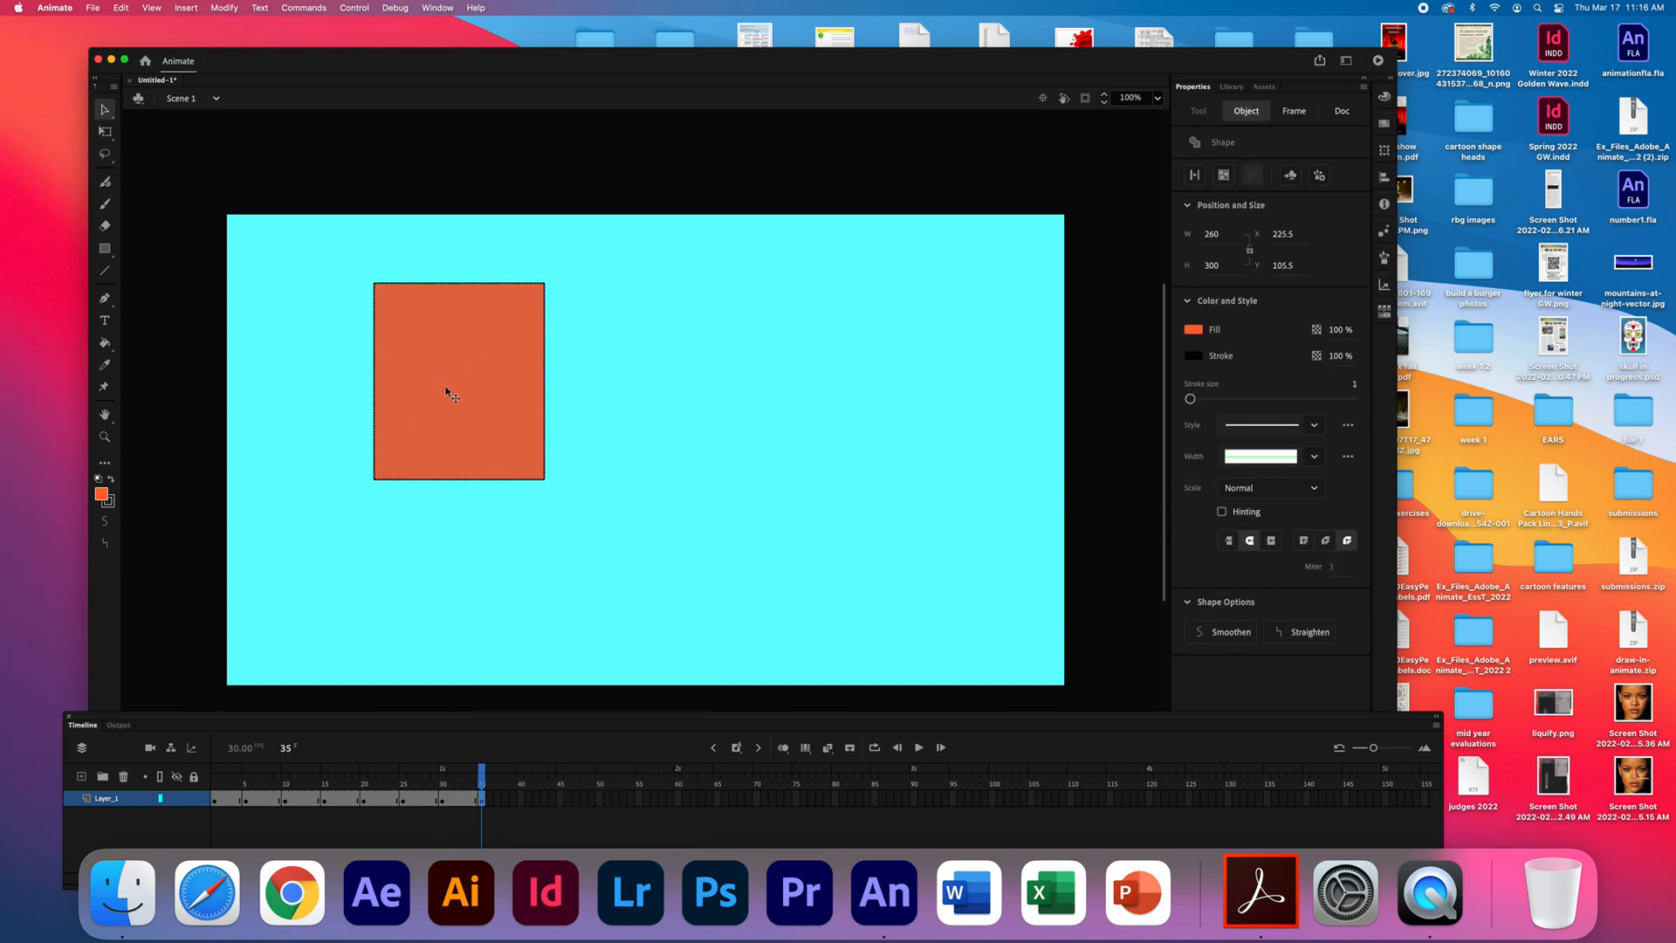
- Insert a keyframe at frame 40 of Layer_1 and move the rectangle there near the stage's lower-right corner
click(523, 799)
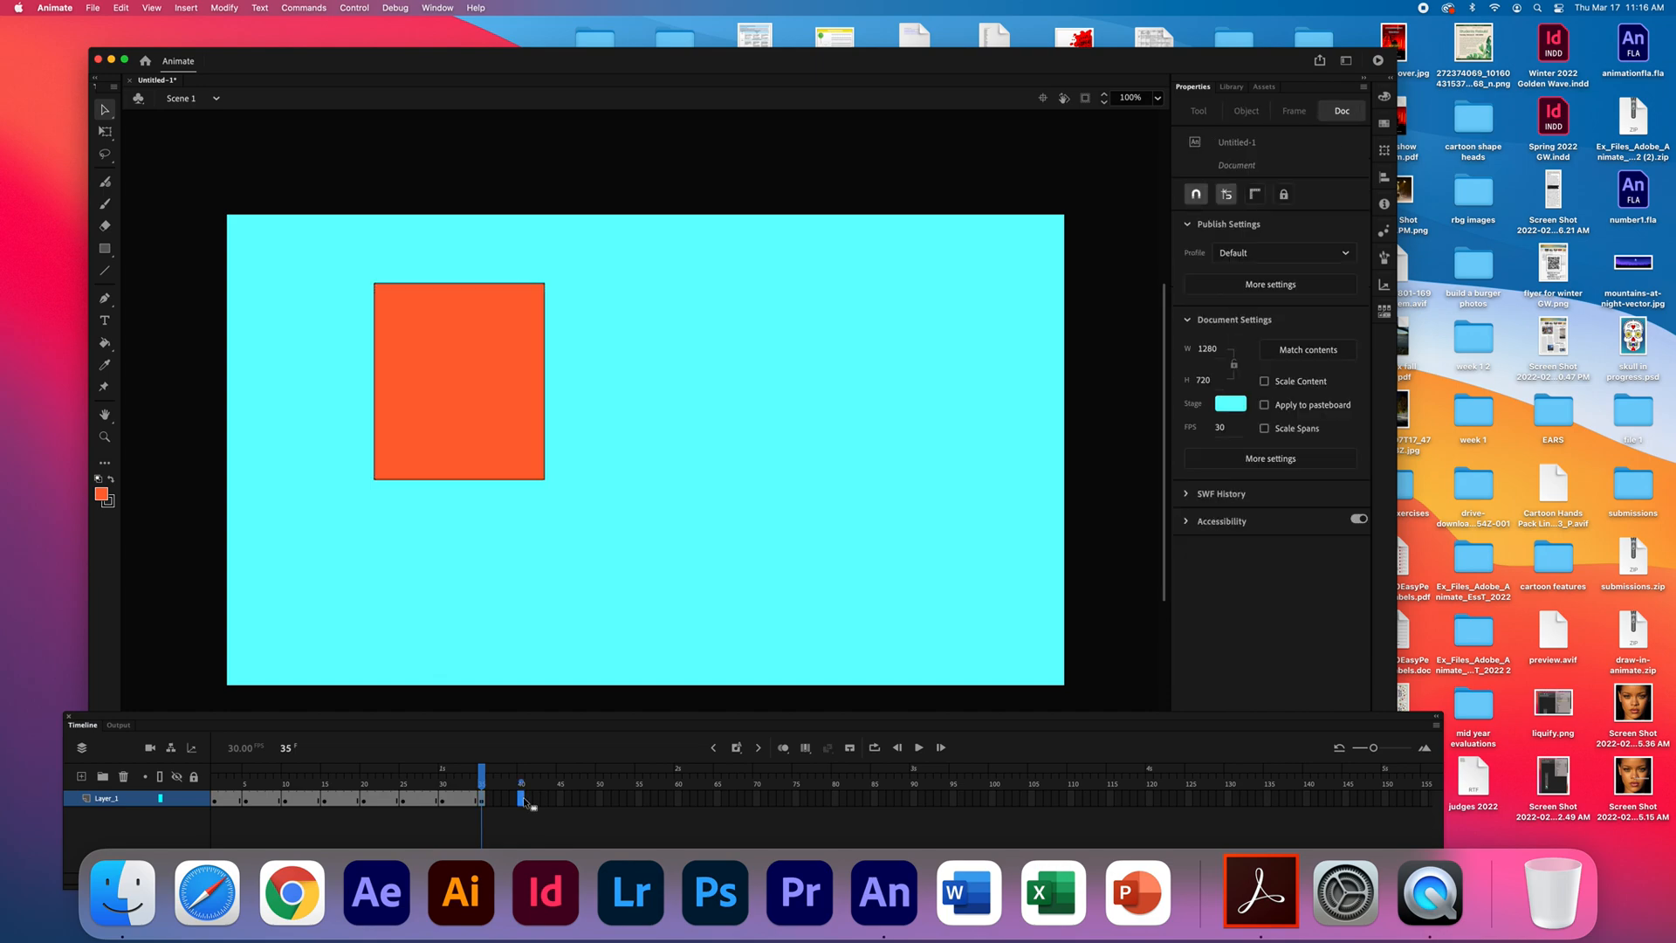
right_click(521, 801)
click(560, 545)
drag(475, 339, 871, 501)
- Insert a keyframe at frame 45 of Layer_1 and move the rectangle there to about X 114.5, Y 265.5
click(560, 799)
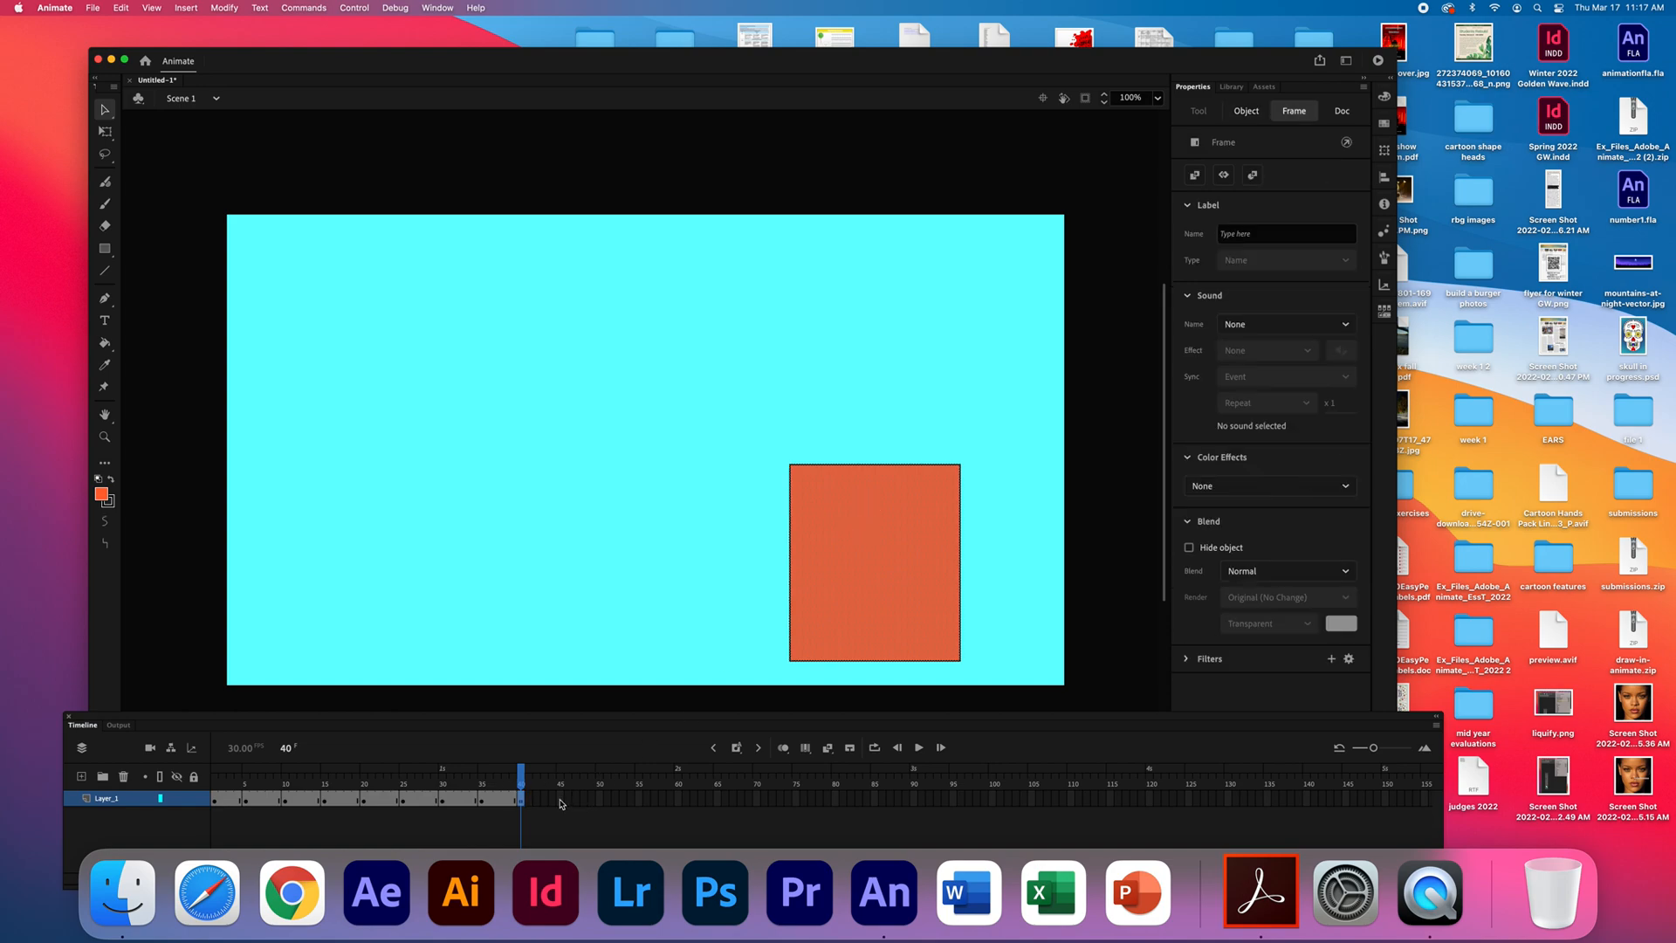
right_click(561, 799)
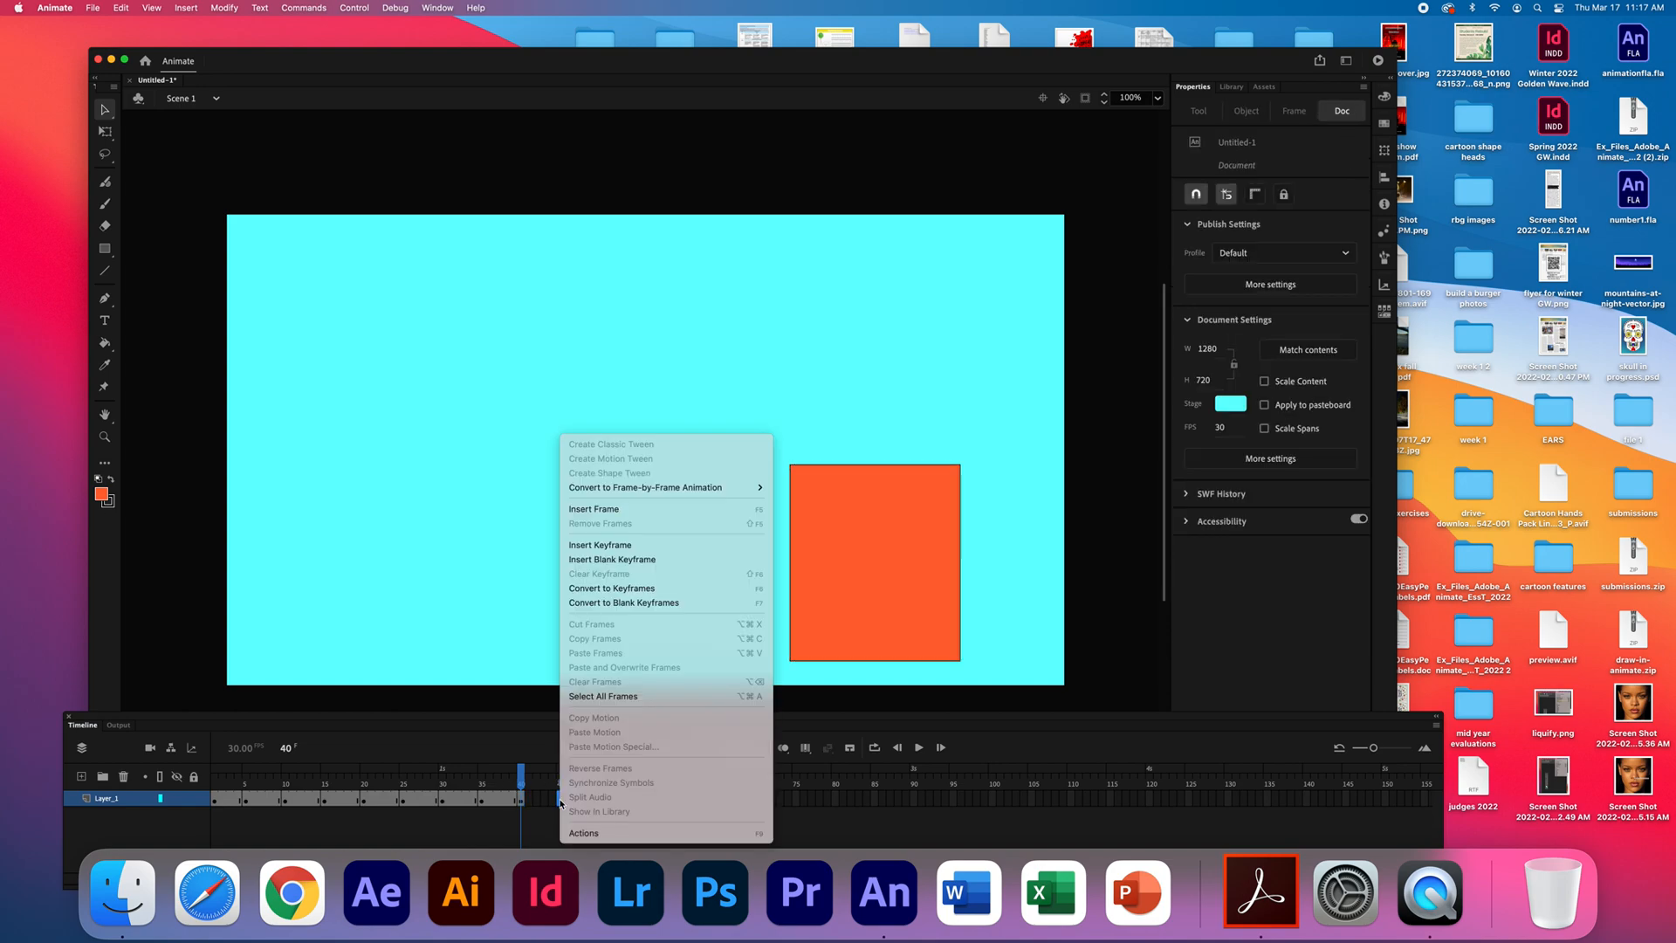
click(611, 543)
drag(871, 545, 383, 469)
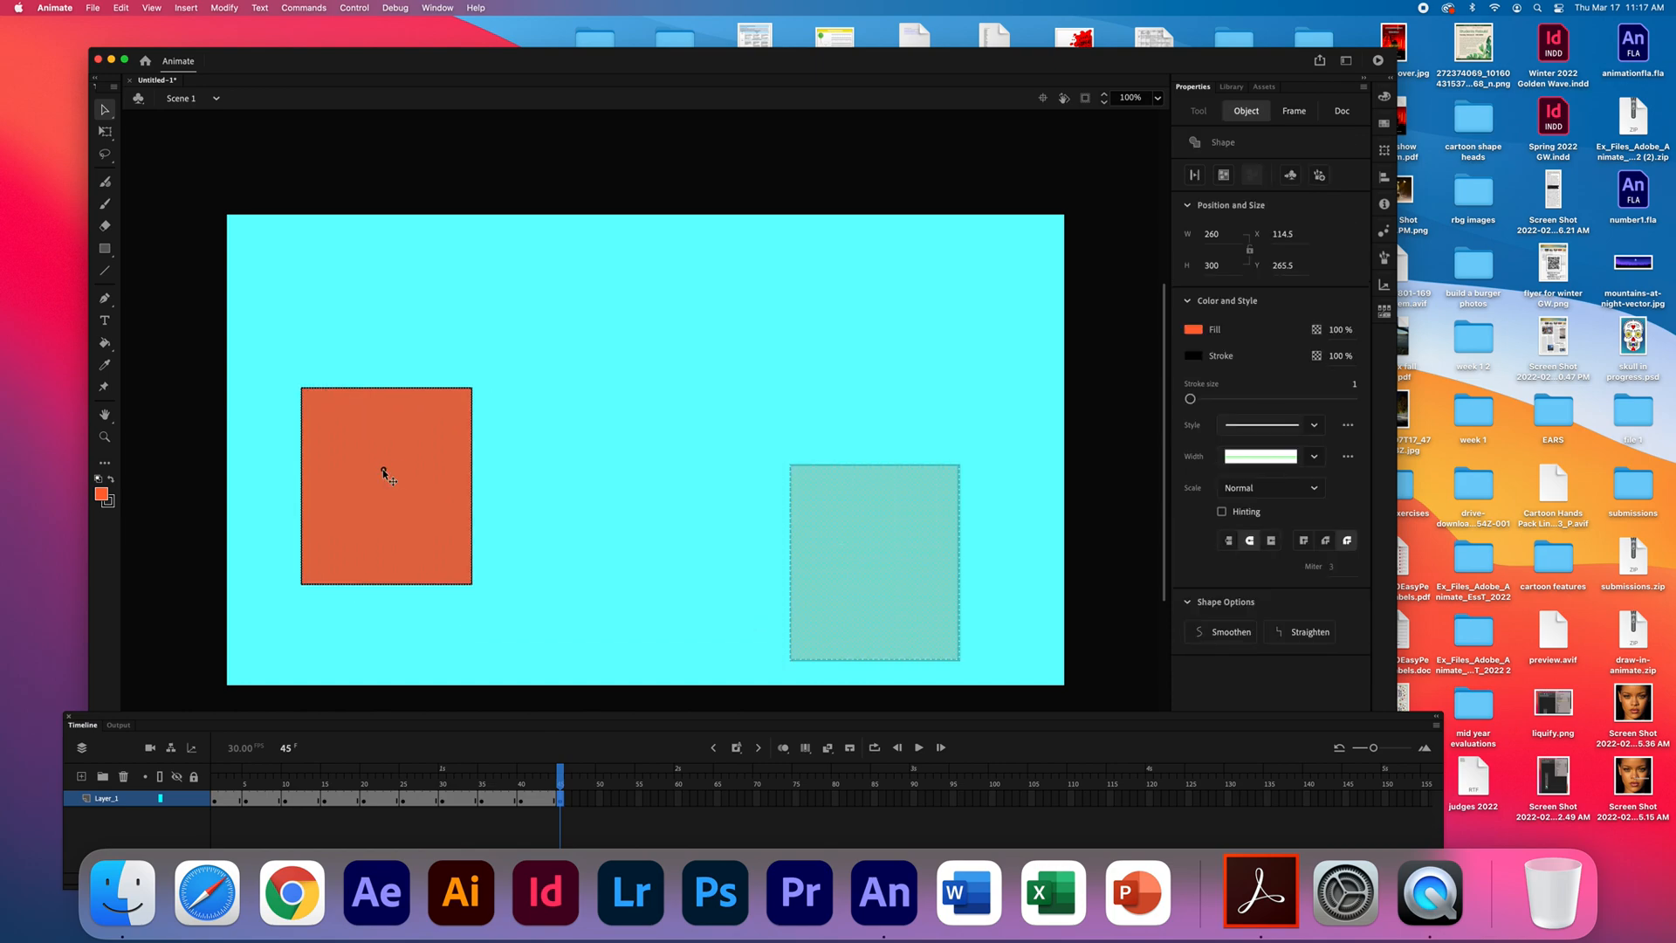
- Insert a keyframe at frame 50 of Layer_1 and move the rectangle there to about X 434.5, Y -13.5
click(600, 798)
right_click(600, 801)
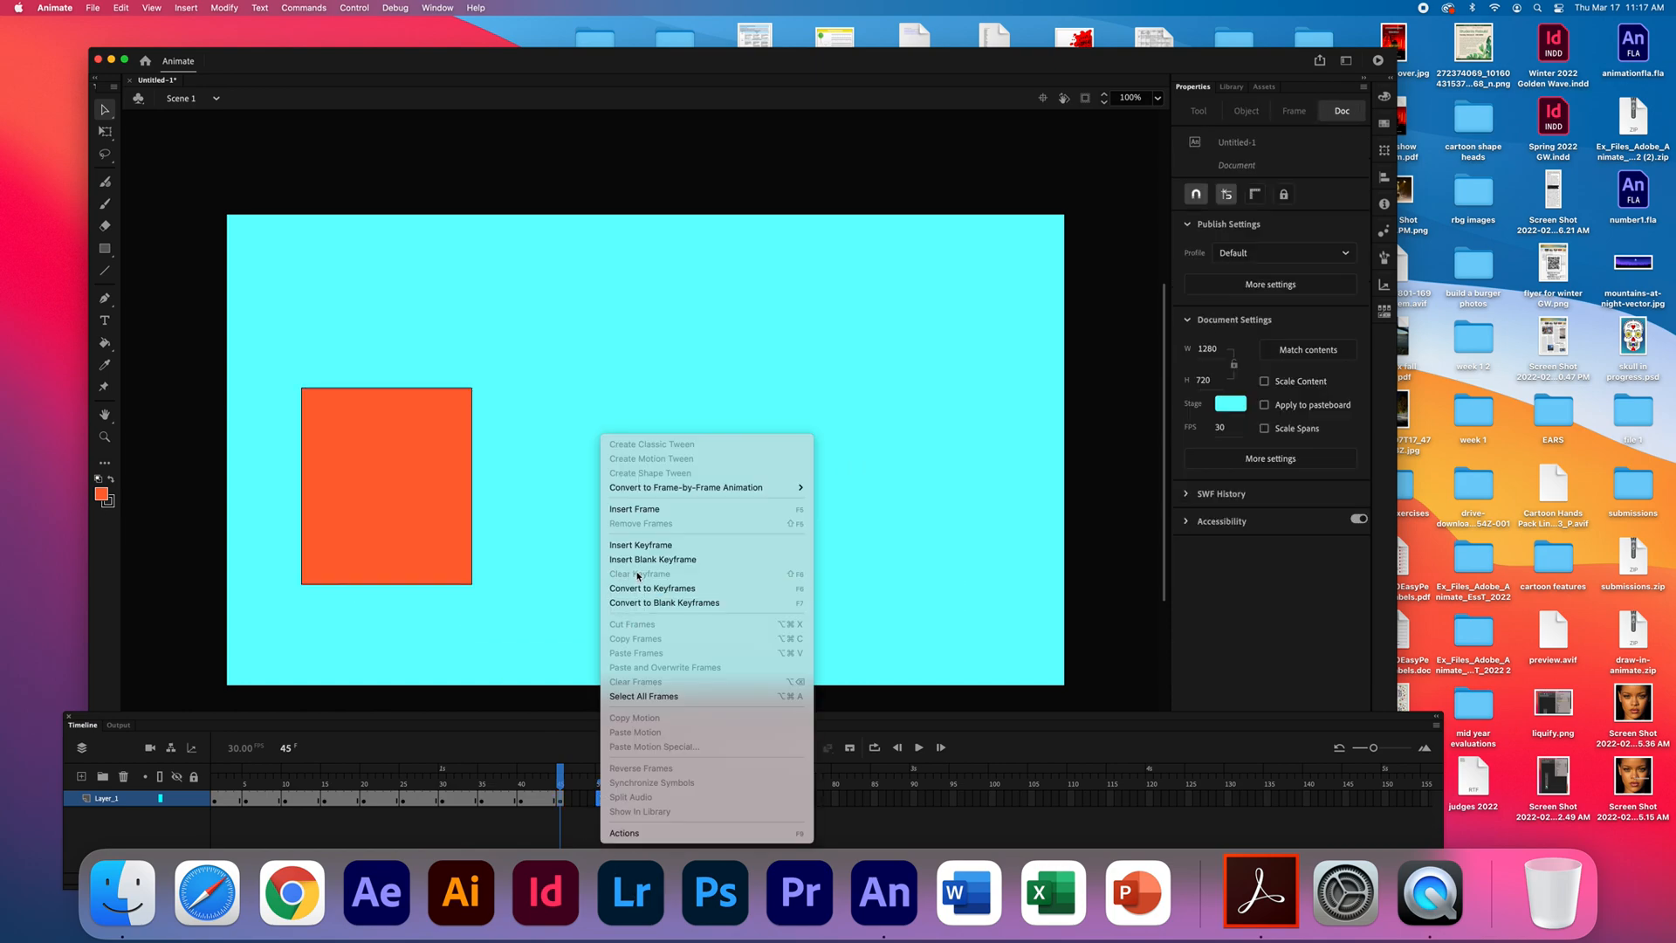
click(640, 545)
drag(430, 490, 639, 309)
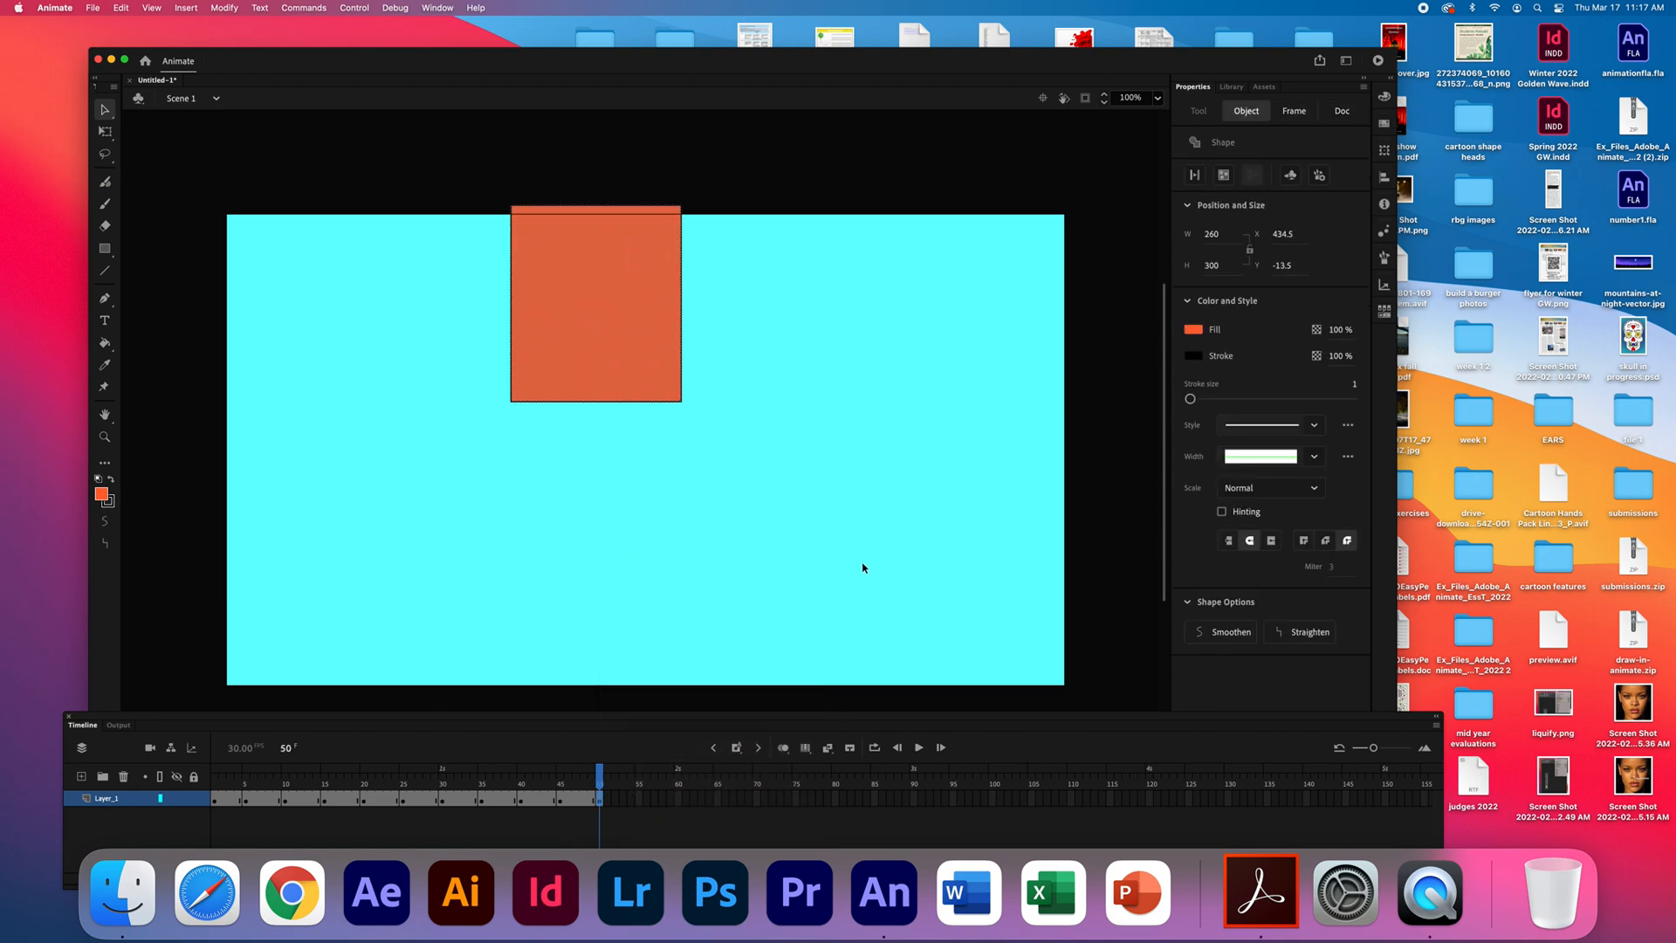
- Play back the full 50-frame rectangle animation on the timeline
click(919, 748)
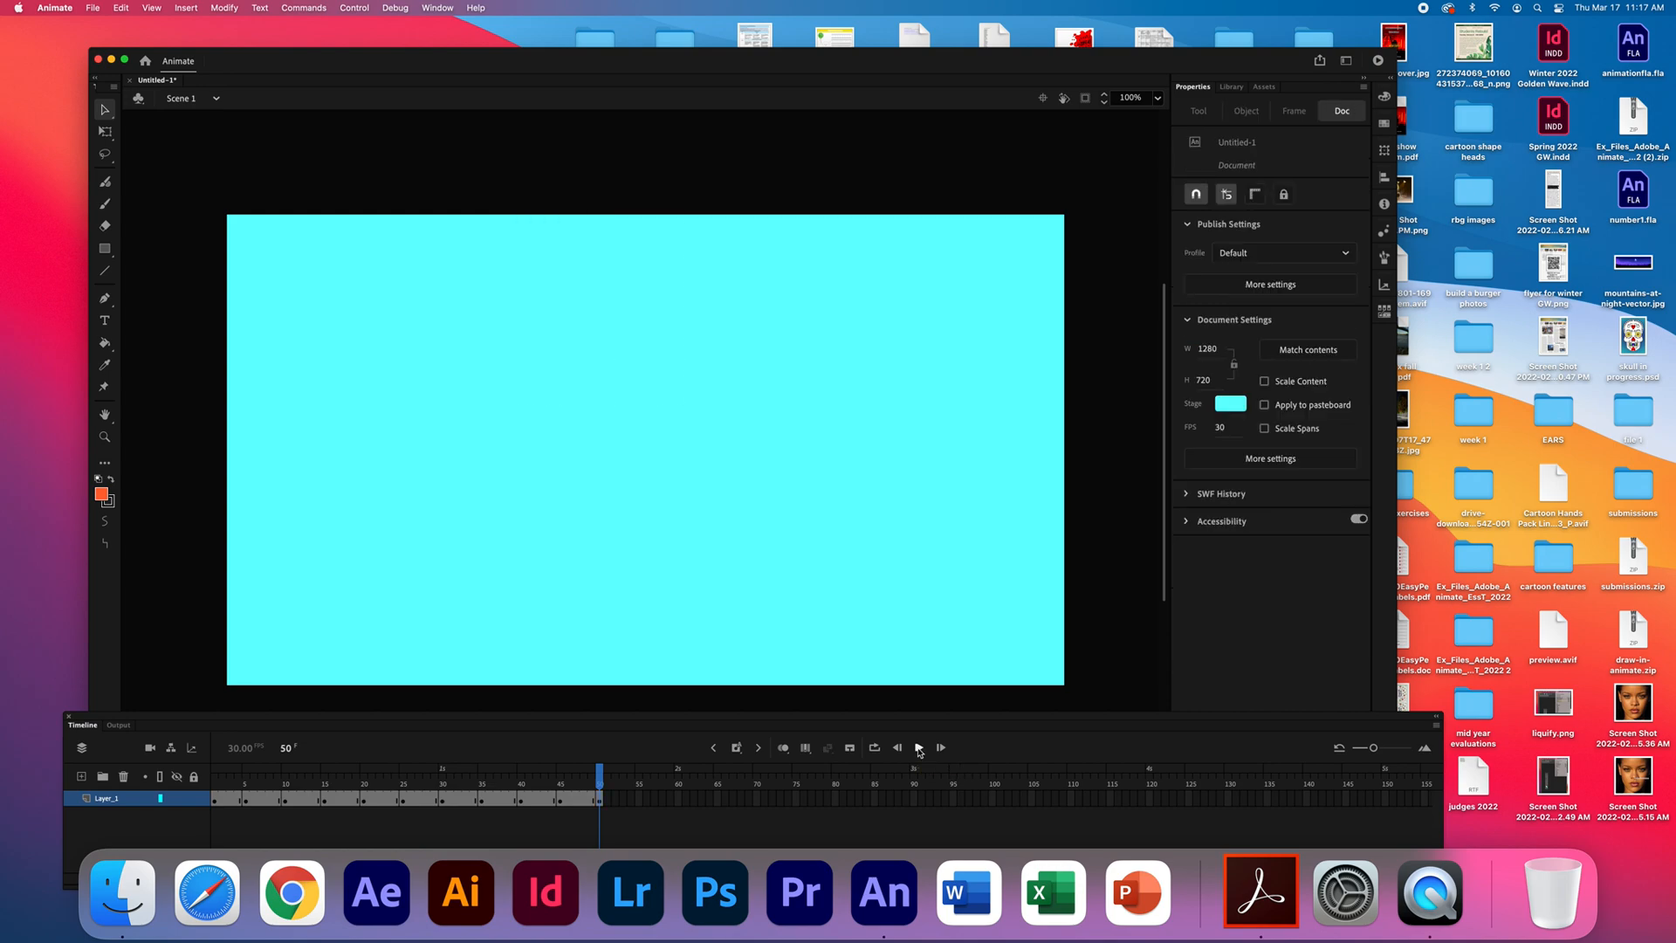